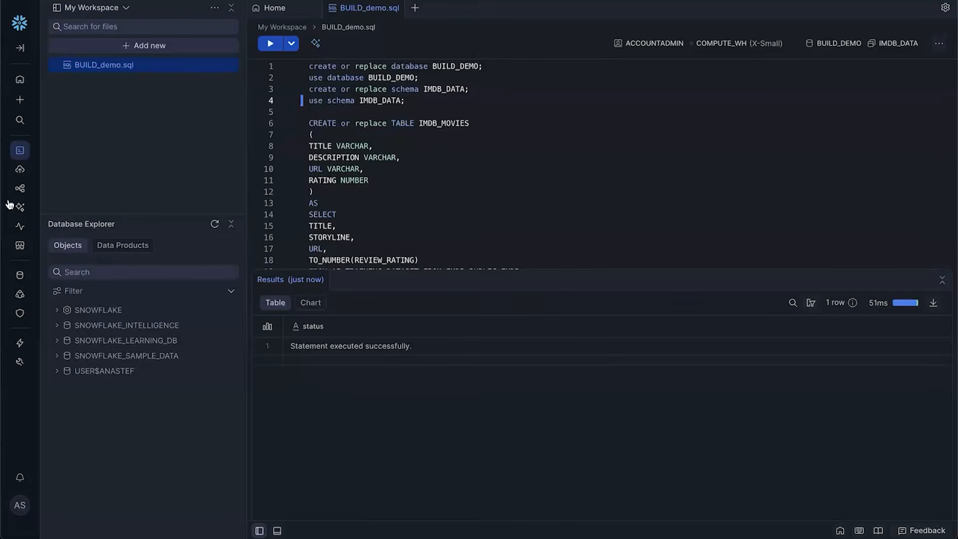
Open the 'AI Training Dataset from IMDB' listing by Bright Data in the Marketplace
click(18, 253)
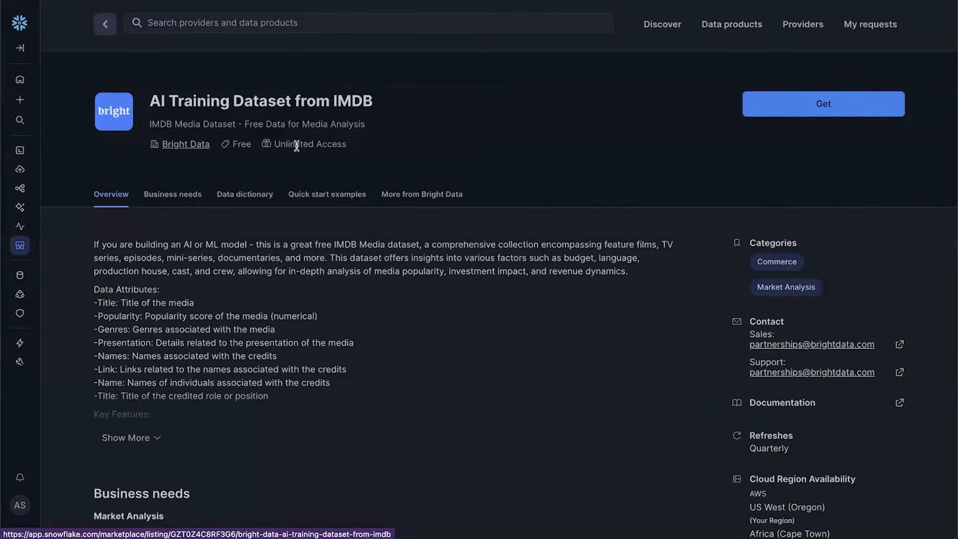
Scroll down to the listing's Data dictionary and show all columns of the IMDB table
scroll(297, 145, down, 6)
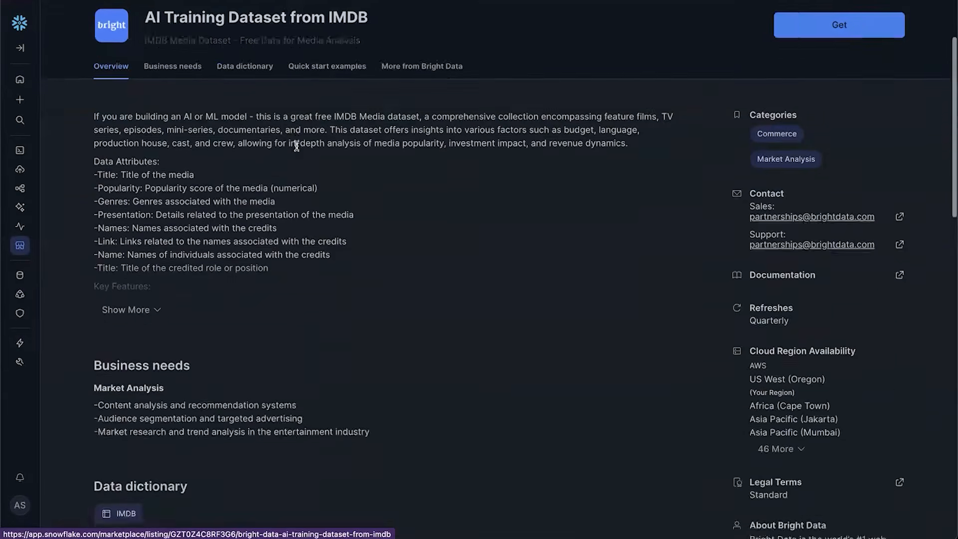
scroll(297, 145, down, 2)
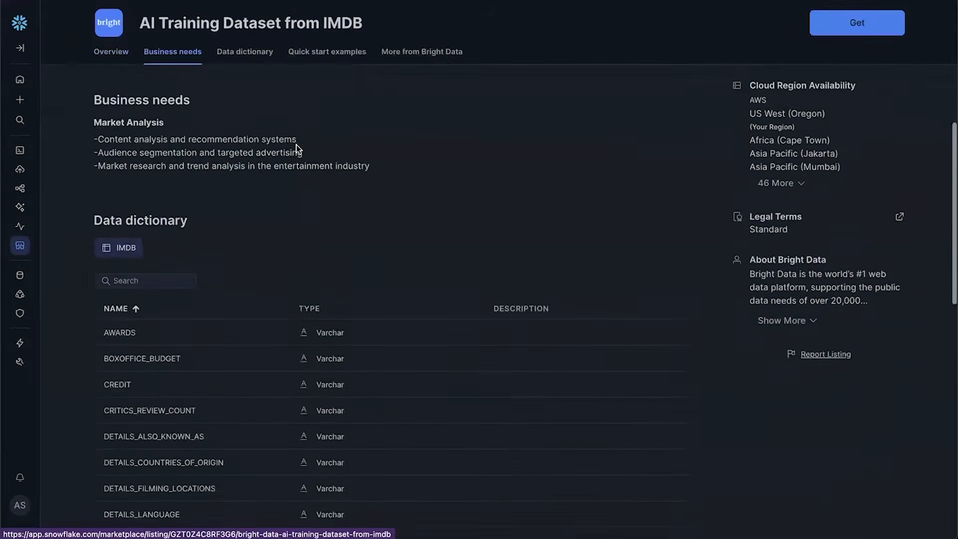
scroll(297, 145, down, 1)
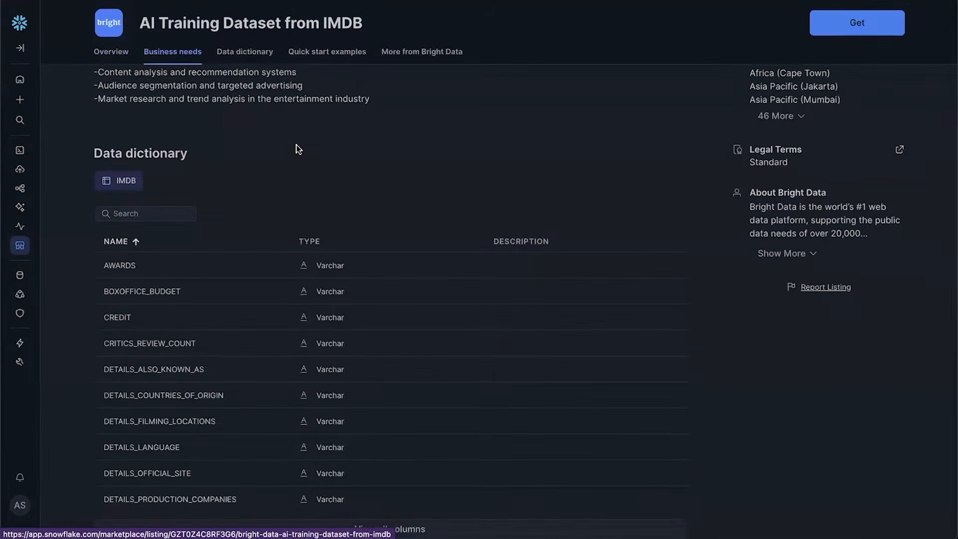
scroll(297, 145, down, 1)
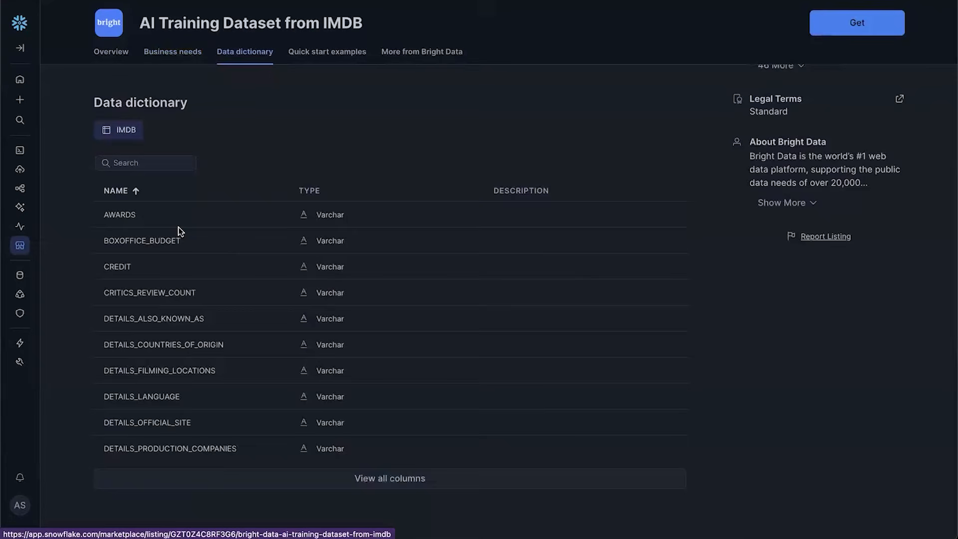
scroll(180, 231, down, 1)
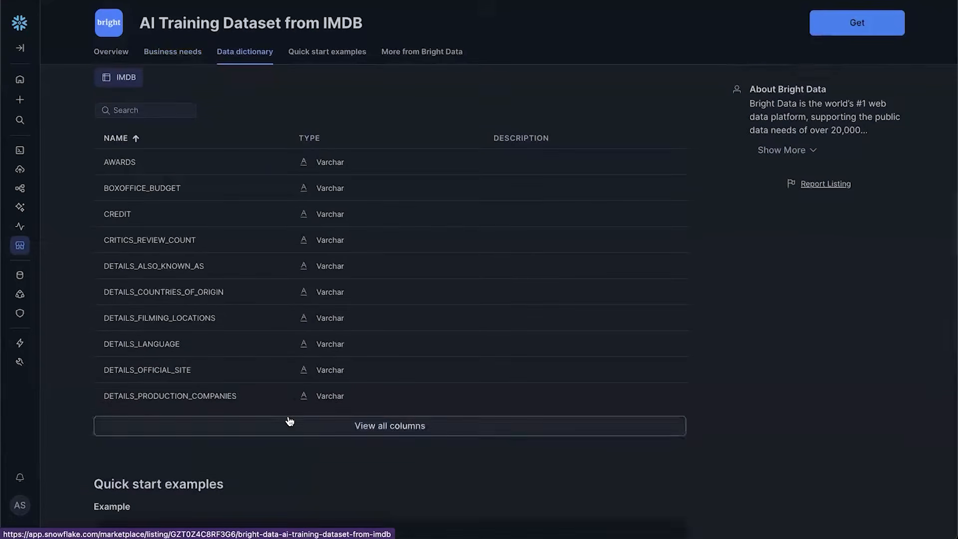
click(289, 424)
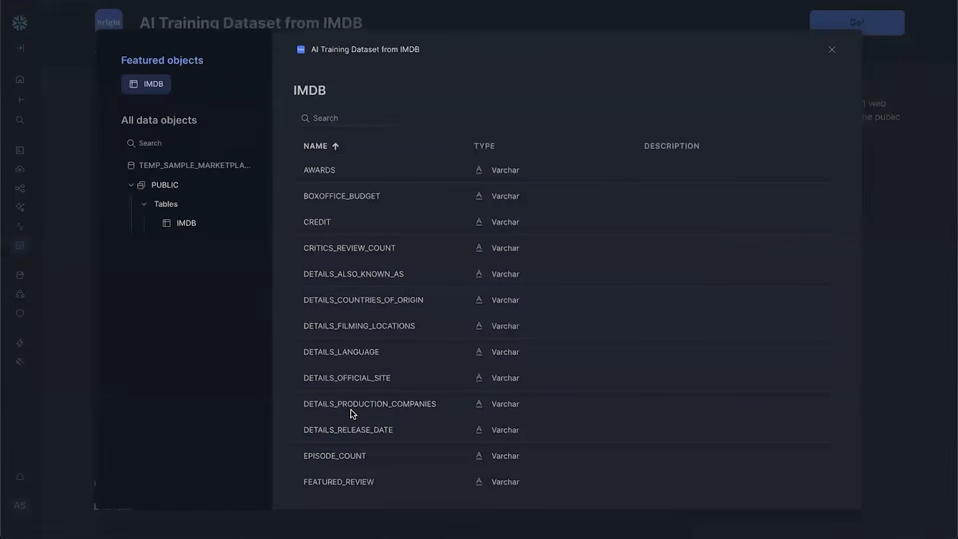
Scroll through the IMDB column list, close it, and scroll back up to the overview
scroll(351, 409, down, 3)
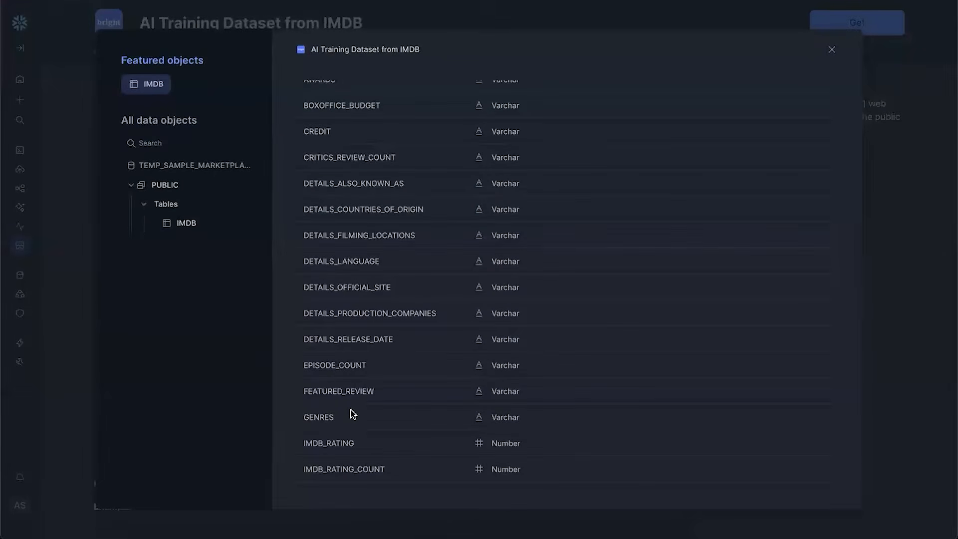
scroll(352, 412, down, 4)
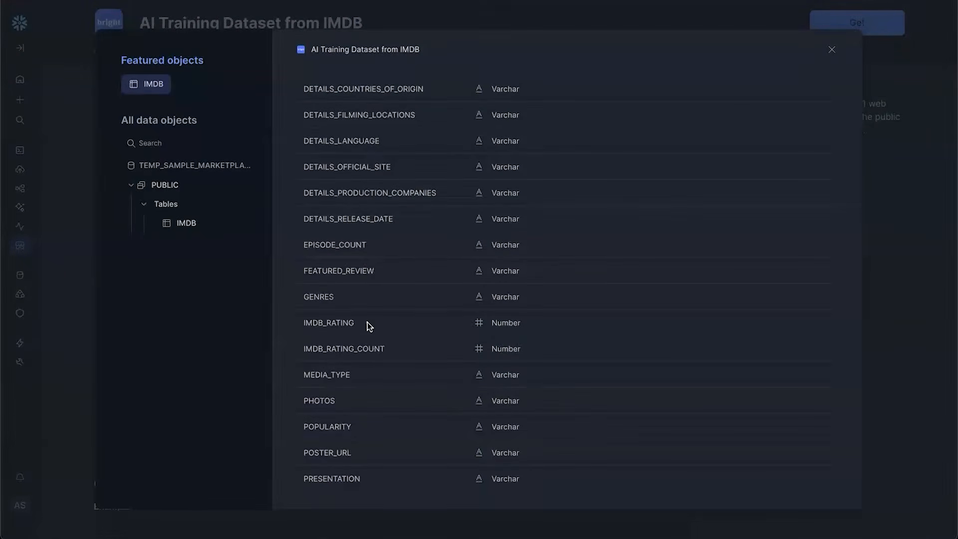
scroll(369, 327, down, 9)
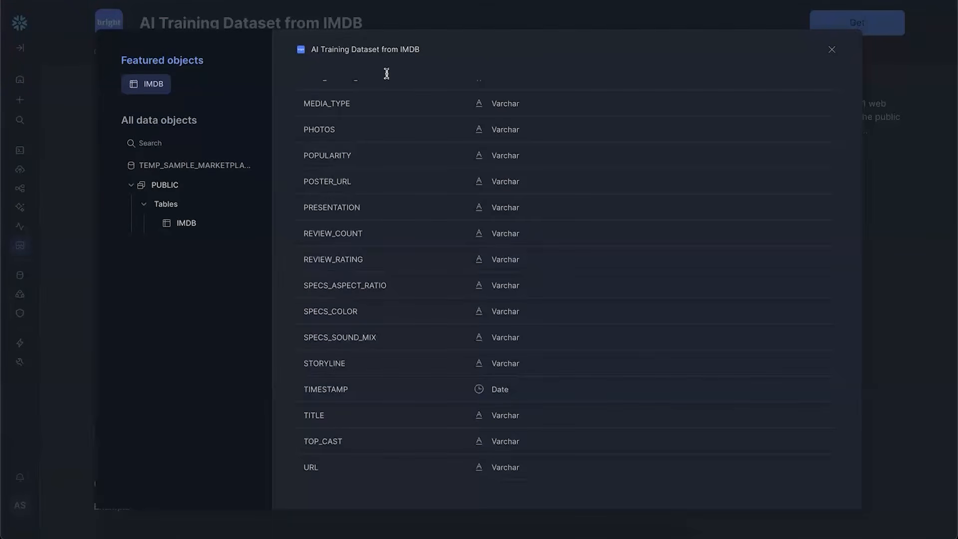
click(399, 22)
scroll(399, 22, up, 10)
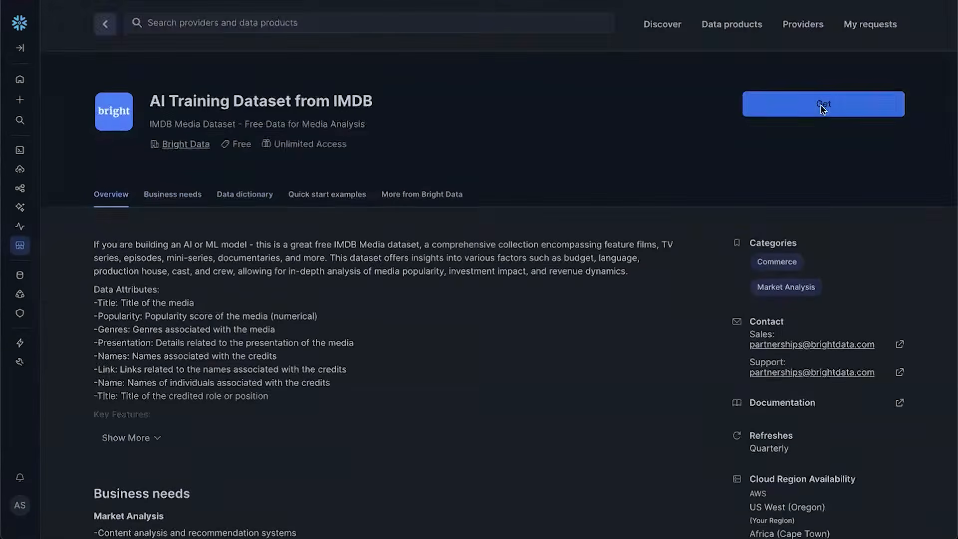
Get the free IMDB dataset as database AI_TRAINING_DATASET_FROM_IMDB, checking the name under Options
click(821, 106)
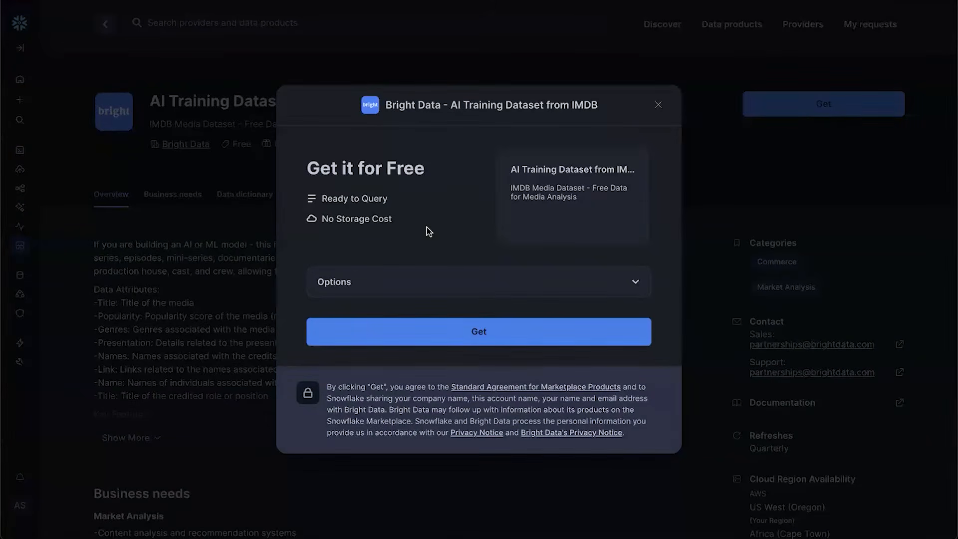
drag(399, 225, 310, 215)
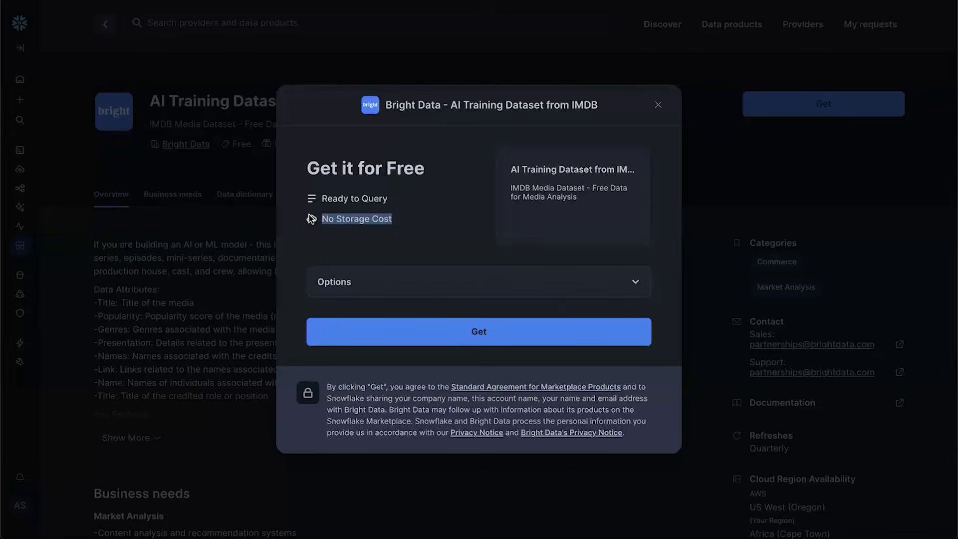
click(372, 274)
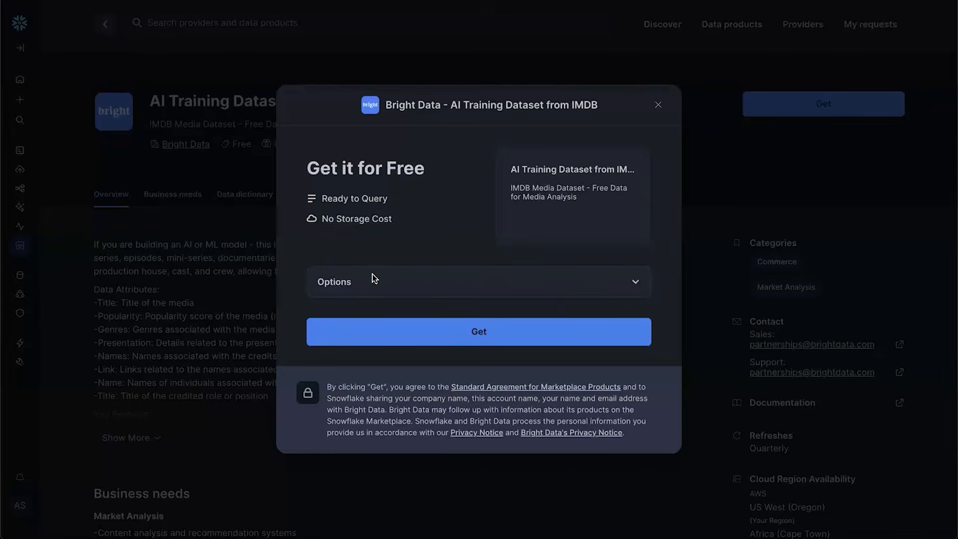
click(366, 281)
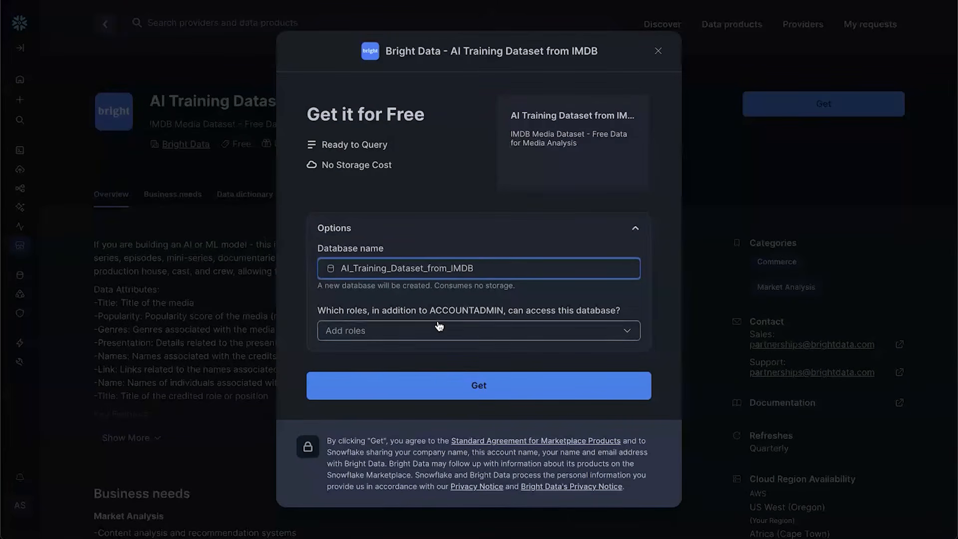
click(440, 389)
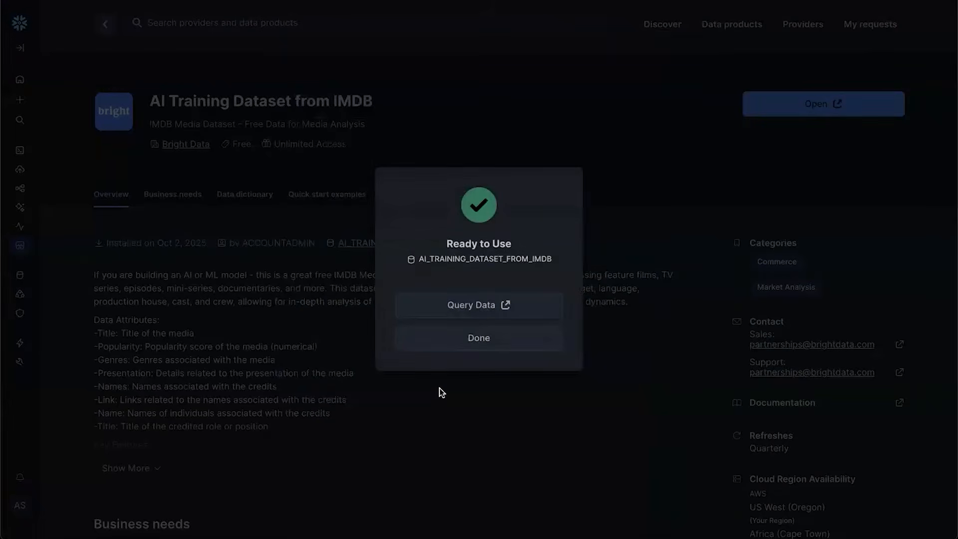
Open the IMDB example query worksheet, adding URL and removing TOP_CAST from the selected columns
click(459, 310)
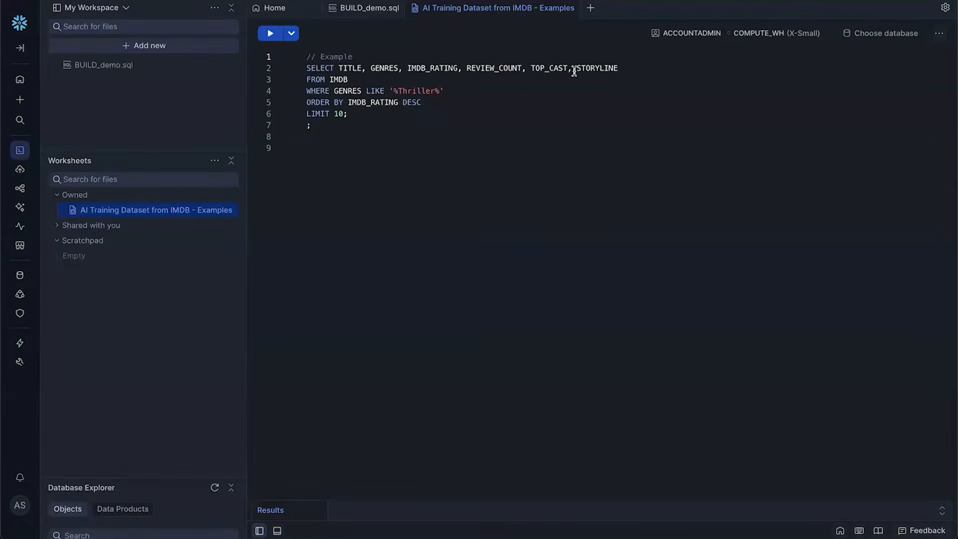
click(629, 69)
text(, URL)
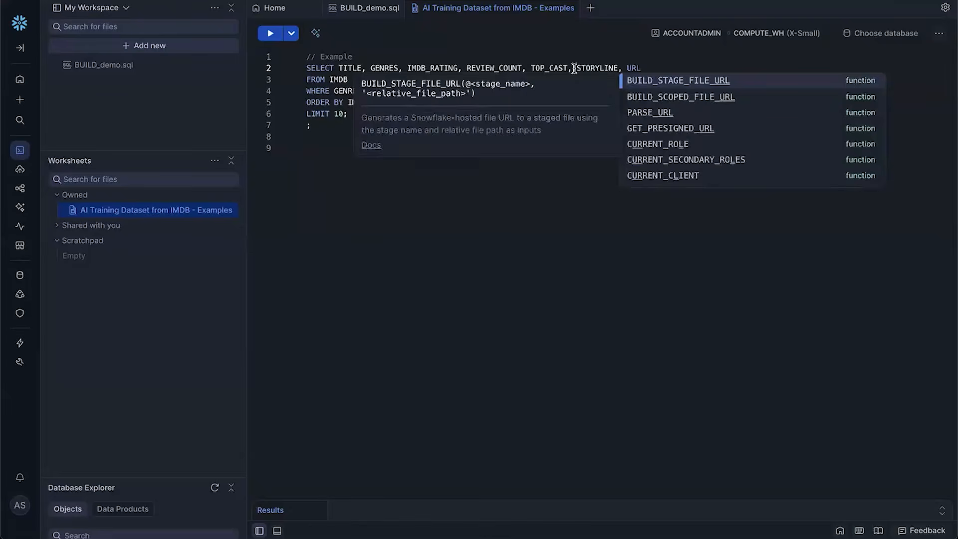
drag(573, 68, 532, 68)
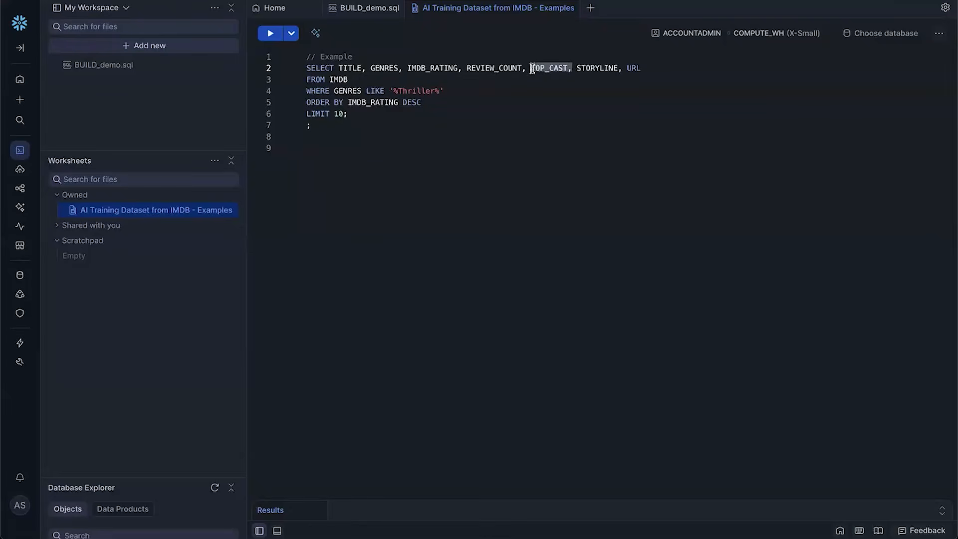
key(BackSpace)
key(BackSpace)
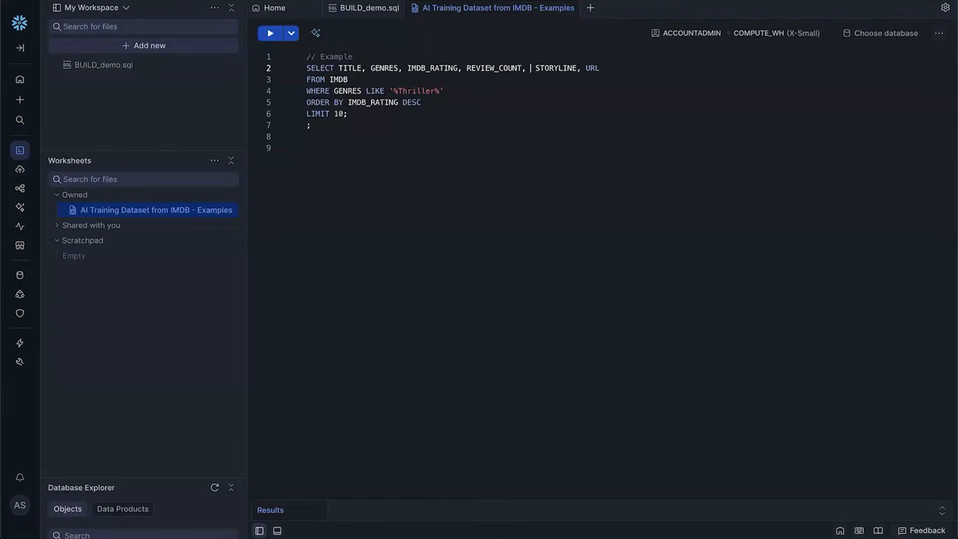
Delete the Thriller filter and IMDB_RATING sort, change the limit to 30, and run it
drag(479, 92, 308, 89)
key(BackSpace)
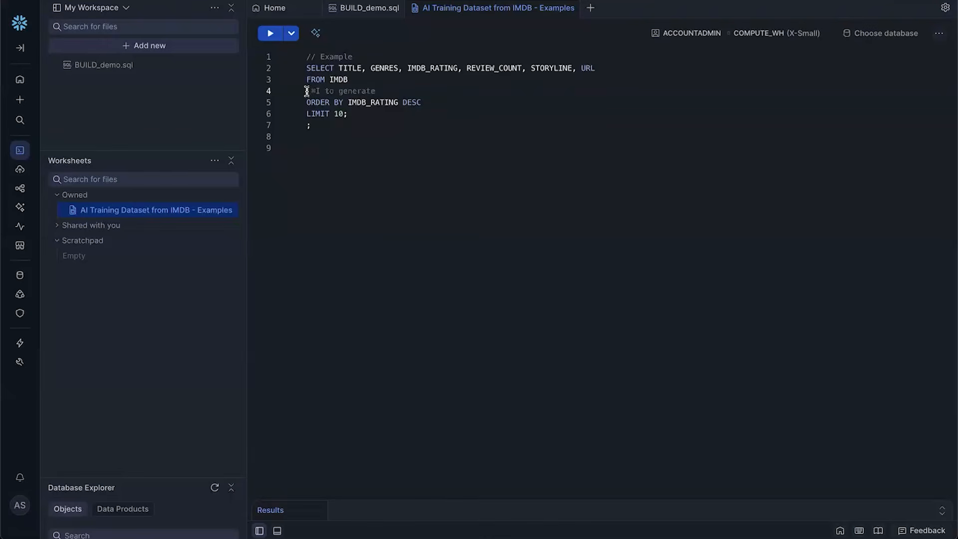
shift+click(424, 102)
key(BackSpace)
click(404, 75)
click(372, 90)
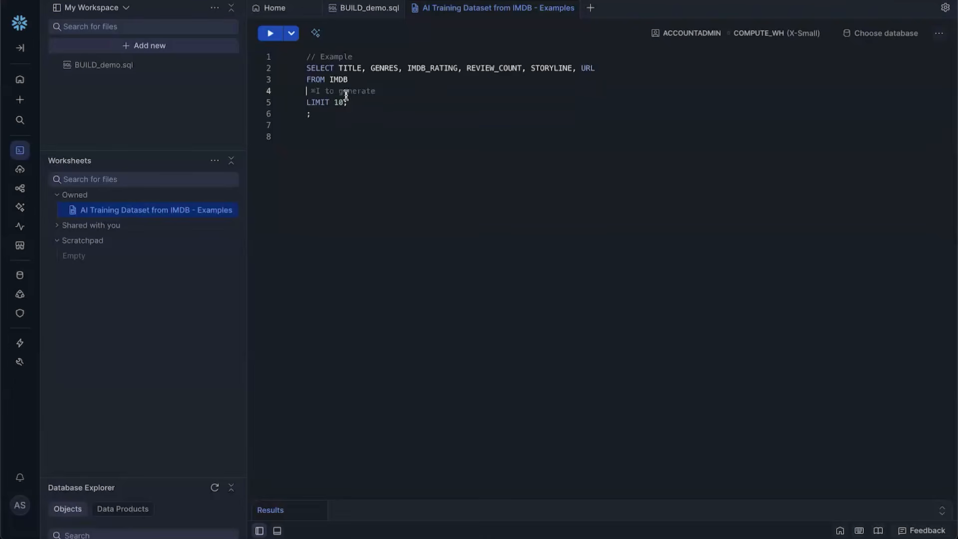
key(BackSpace)
key(BackSpace)
key(BackSpace)
text(30)
click(270, 33)
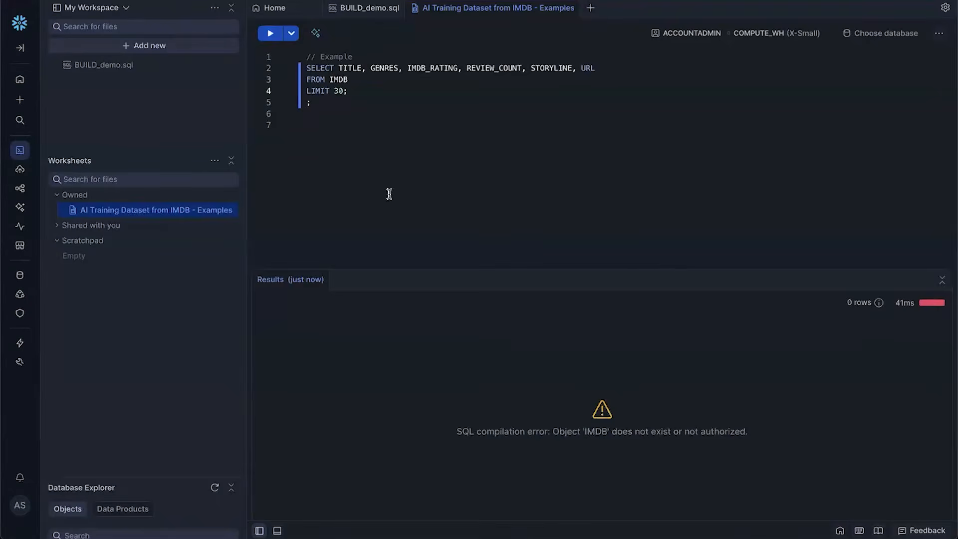
Set the worksheet context to AI_TRAINING_DATASET_FROM_IMDB.PUBLIC and rerun the query for 30 rows
click(903, 33)
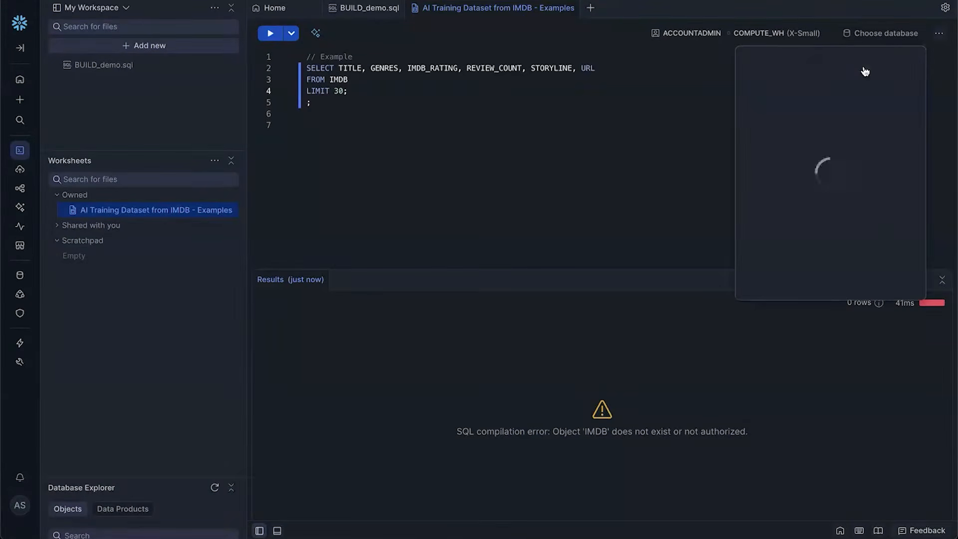
click(862, 76)
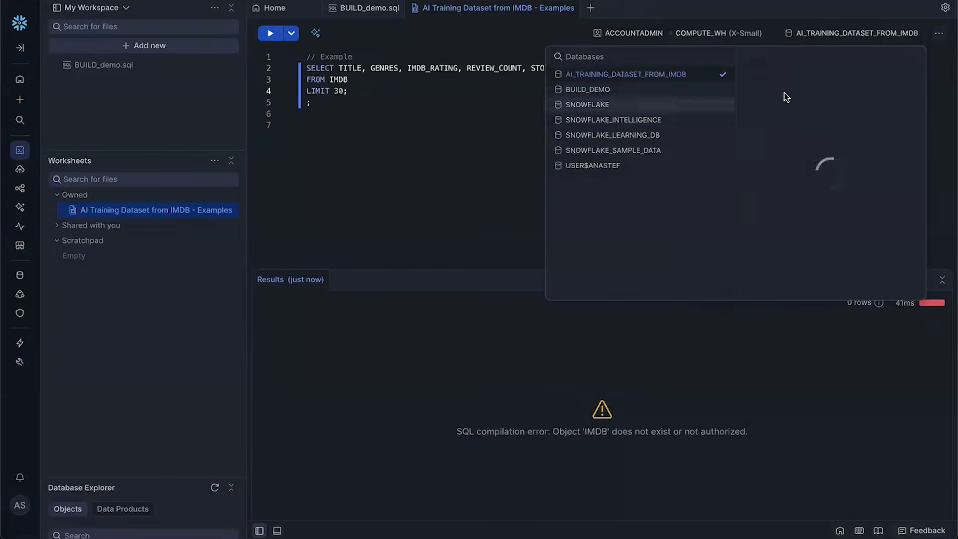
click(805, 80)
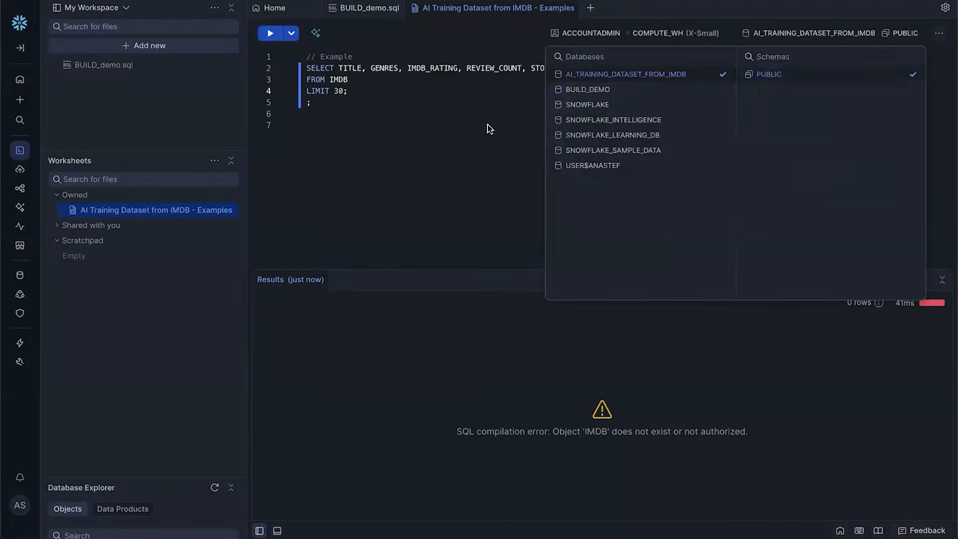
click(487, 125)
click(269, 35)
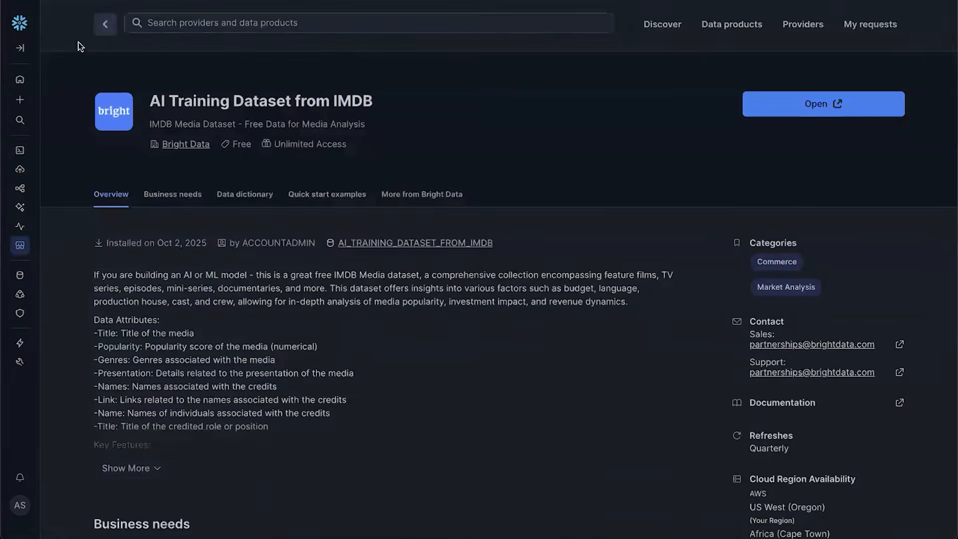
Open BUILD_demo.sql from Home and run the CREATE OR REPLACE TABLE IMDB_MOVIES statement
click(20, 79)
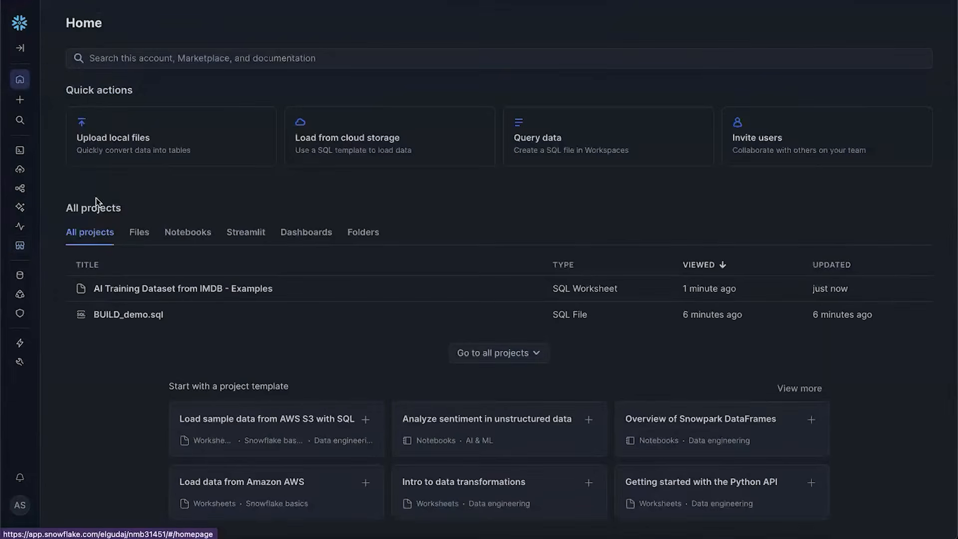
click(115, 319)
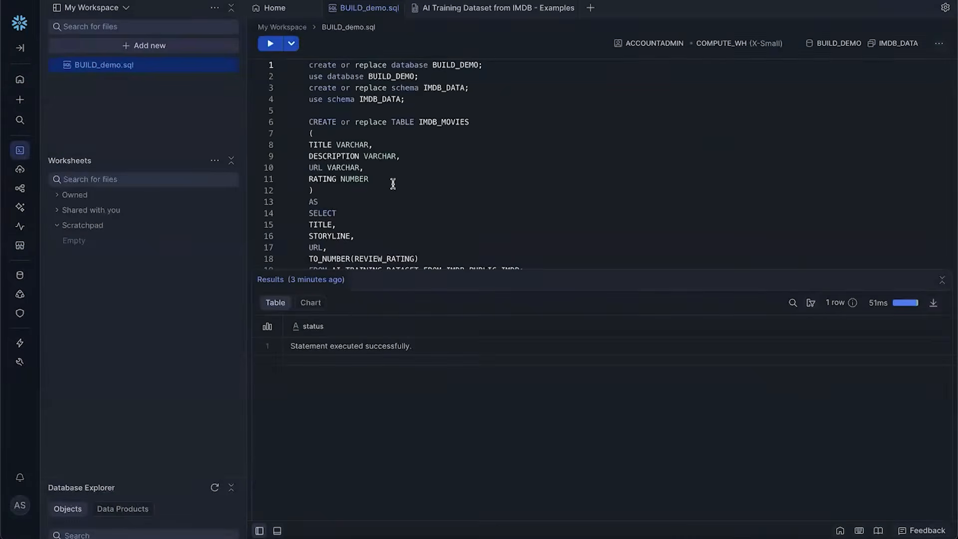
click(418, 122)
click(385, 147)
click(322, 144)
click(324, 213)
scroll(314, 199, down, 1)
drag(310, 164, 523, 235)
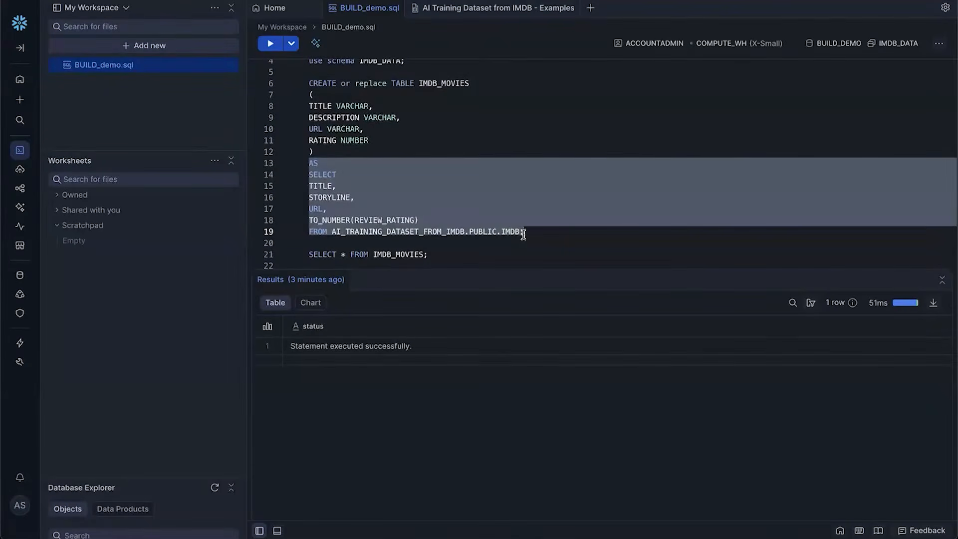
click(446, 214)
key(ctrl+Return)
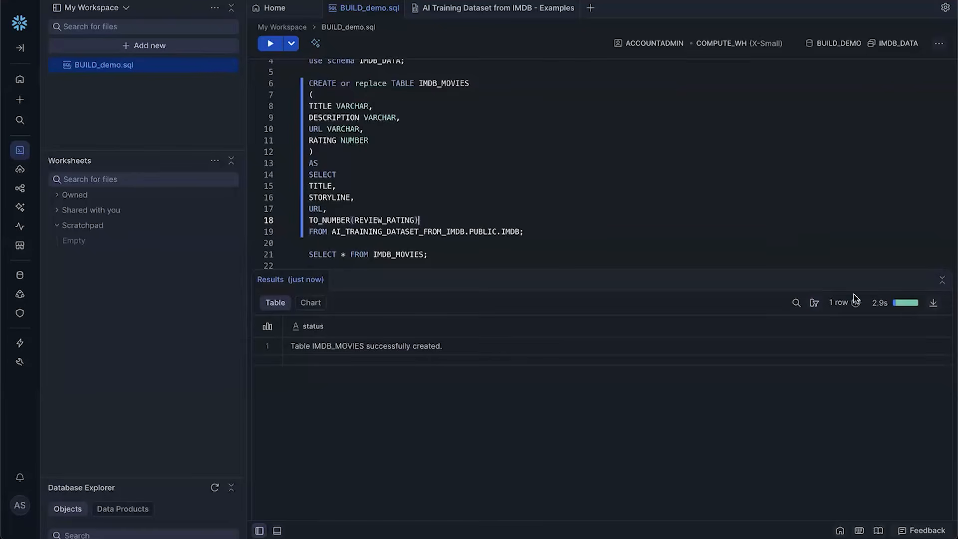
Run SELECT * FROM IMDB_MOVIES and inspect Galore's description and IMDb URL in the results
click(322, 251)
key(ctrl+Return)
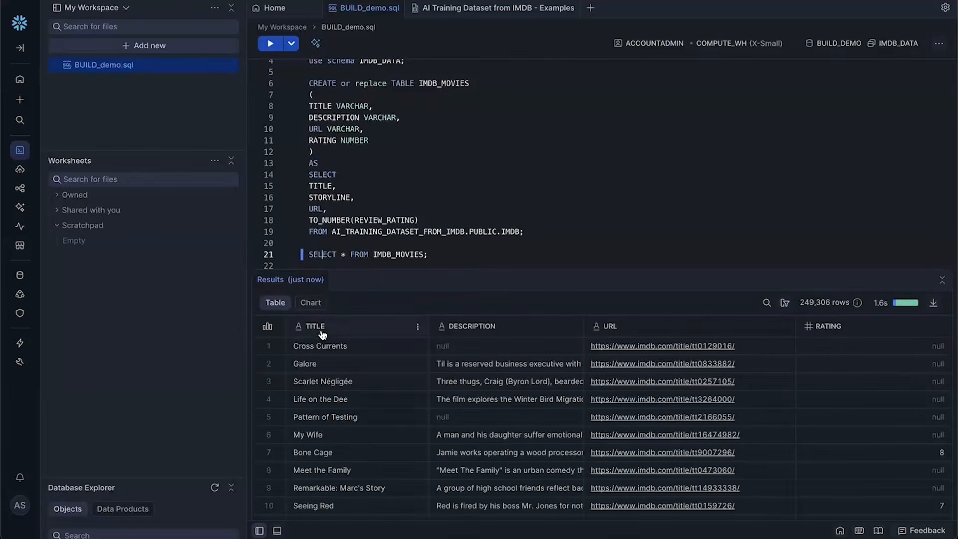
click(469, 363)
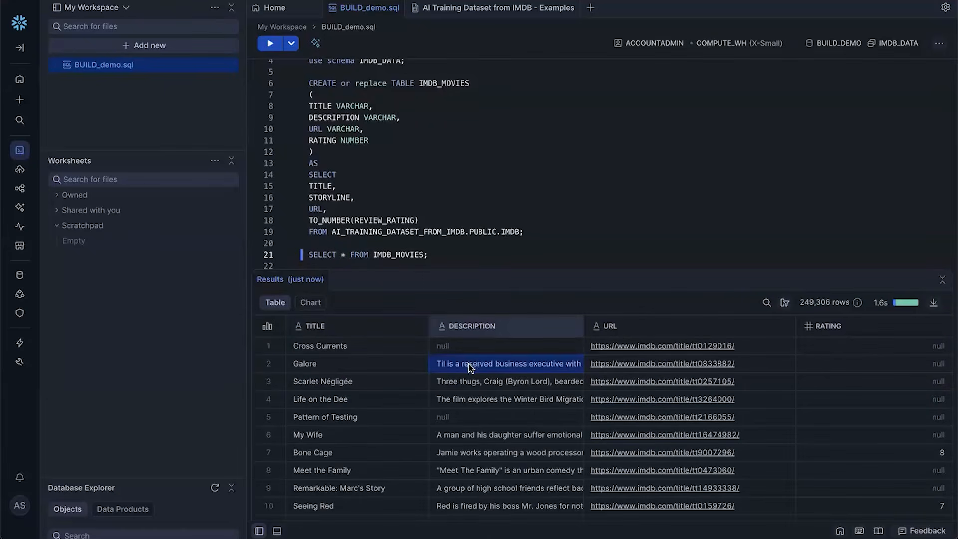
click(618, 364)
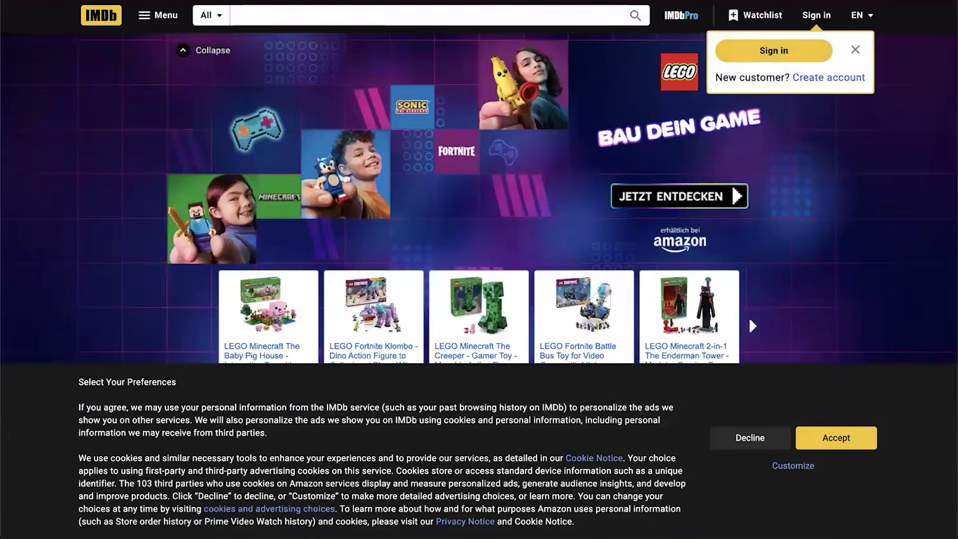
click(306, 1)
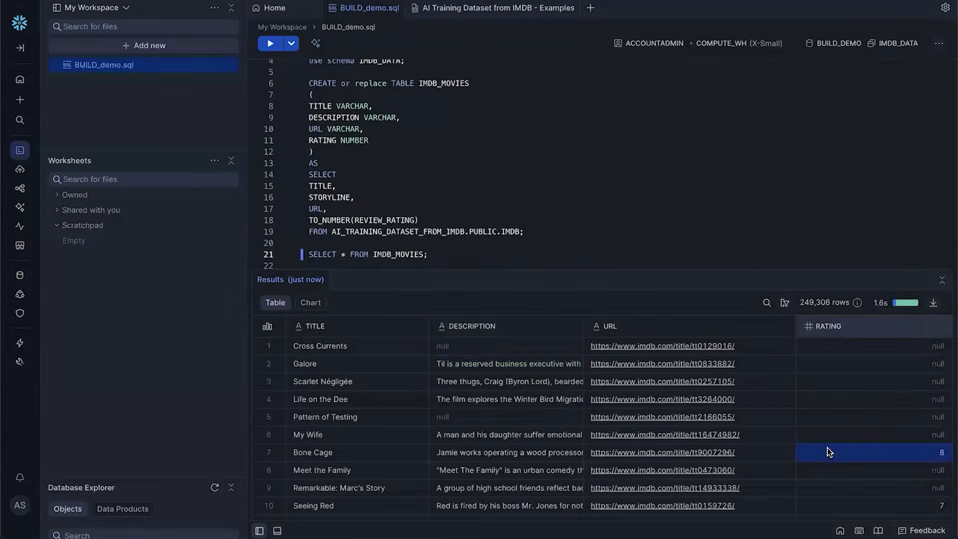
scroll(827, 448, down, 3)
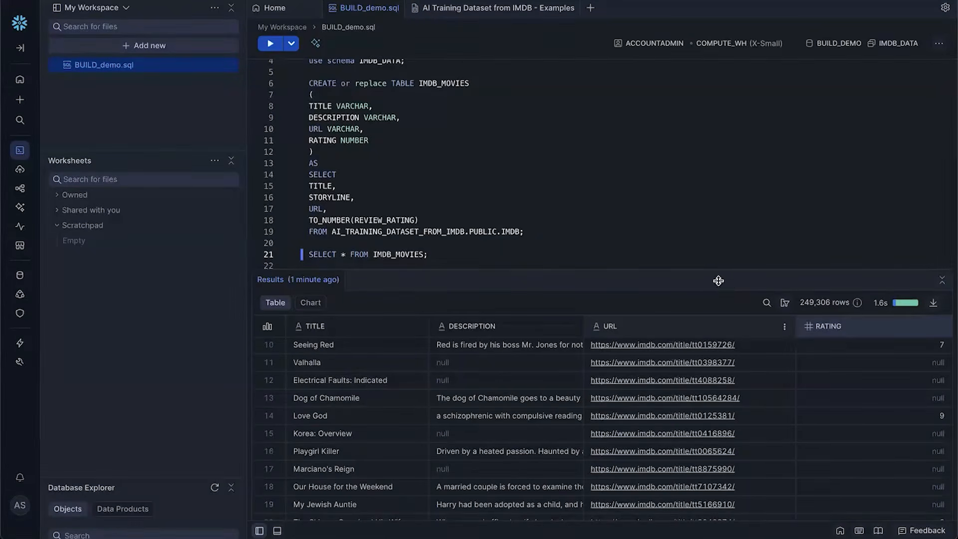
Start a new Cortex Search service named imdb_search in BUILD_DEMO.IMDB_DATA
mouse_move(20, 207)
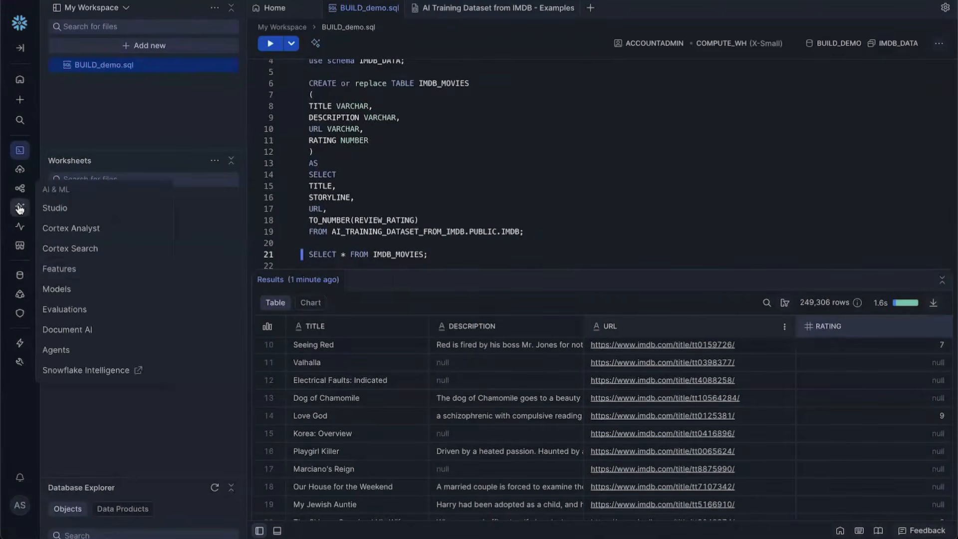
click(80, 258)
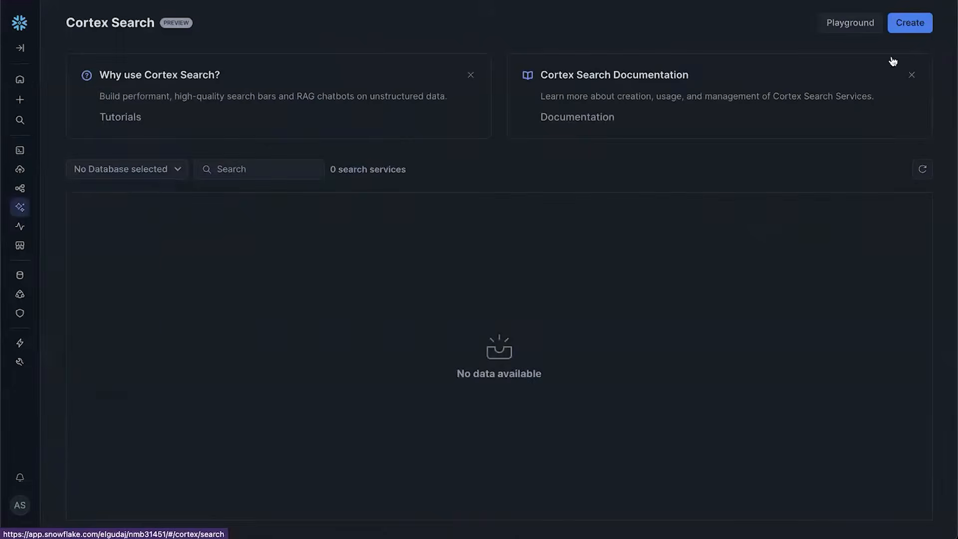
click(910, 23)
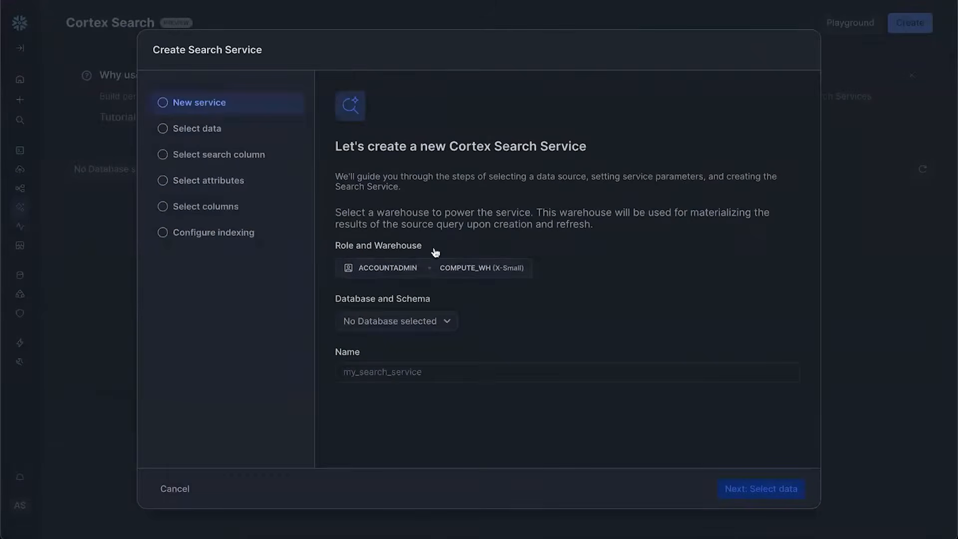
click(399, 321)
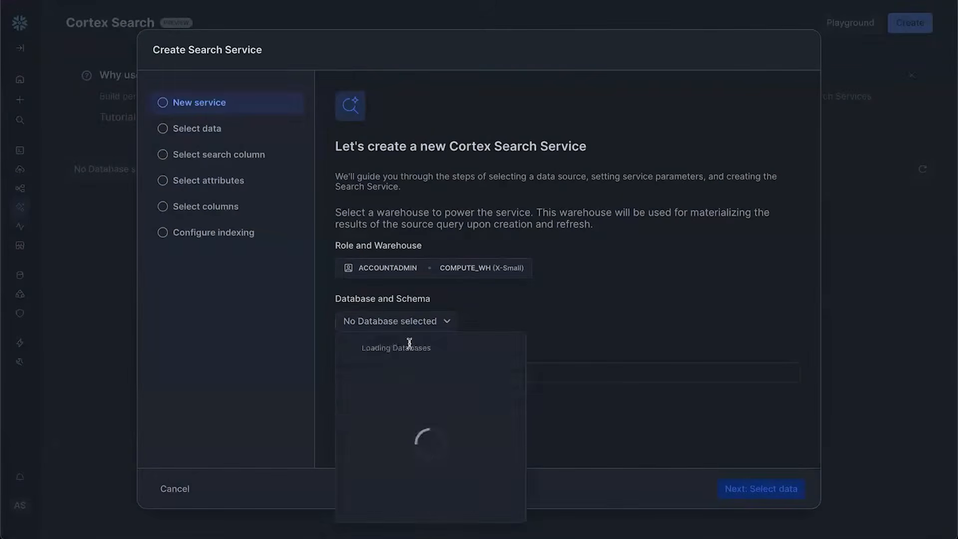
click(434, 404)
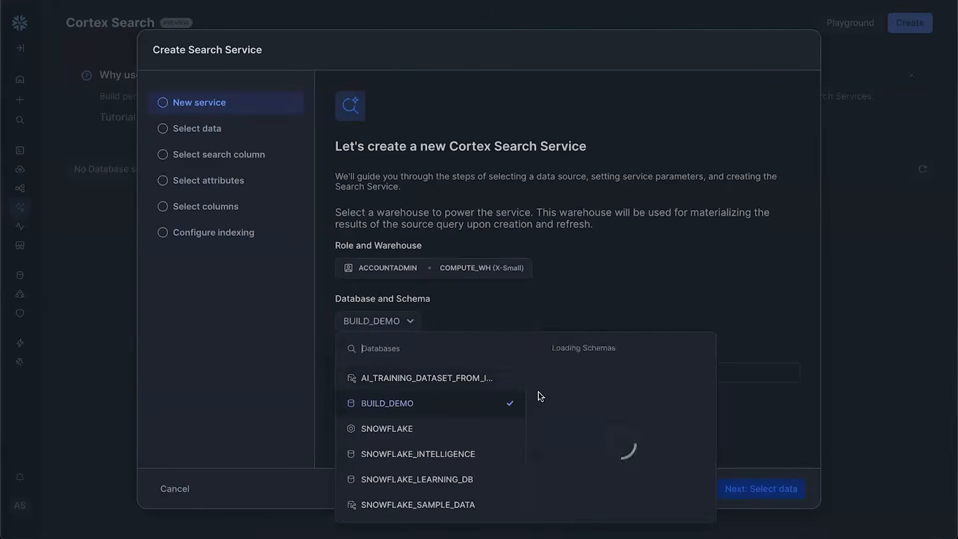
click(566, 381)
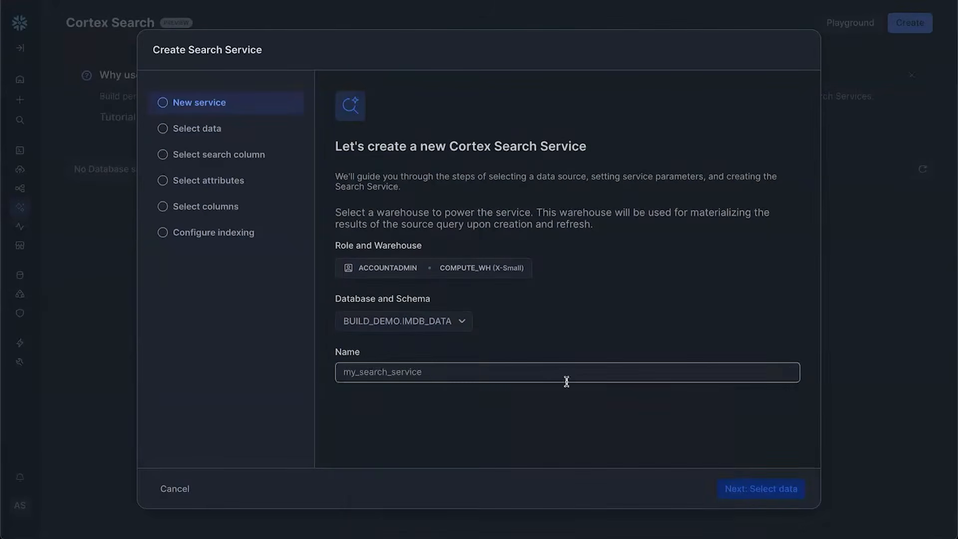
text(imdb_search)
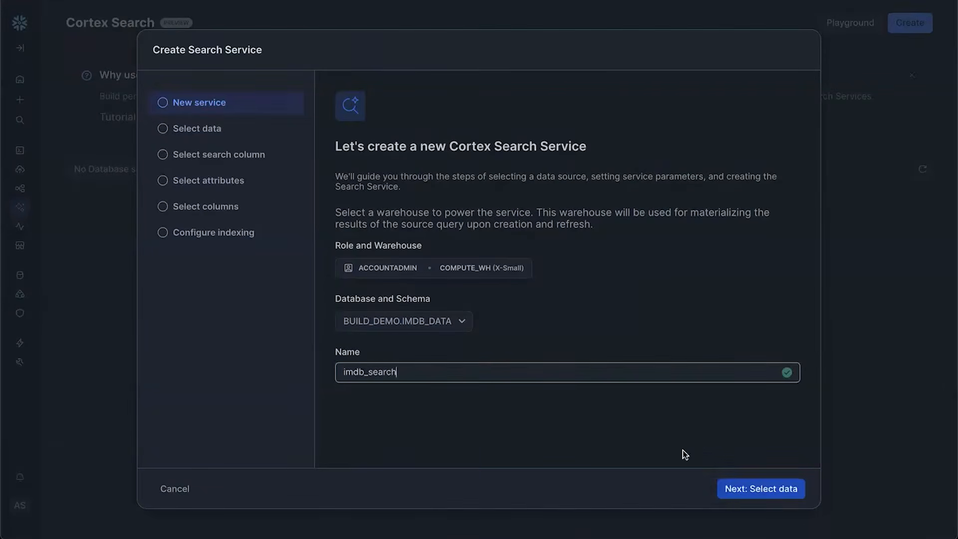
click(728, 487)
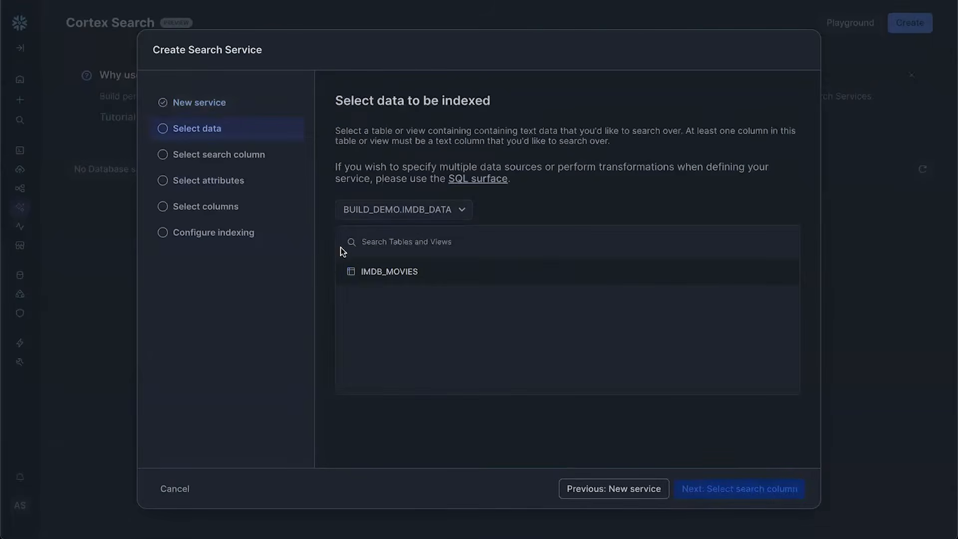
Index the IMDB_MOVIES table with DESCRIPTION as the search column
click(365, 273)
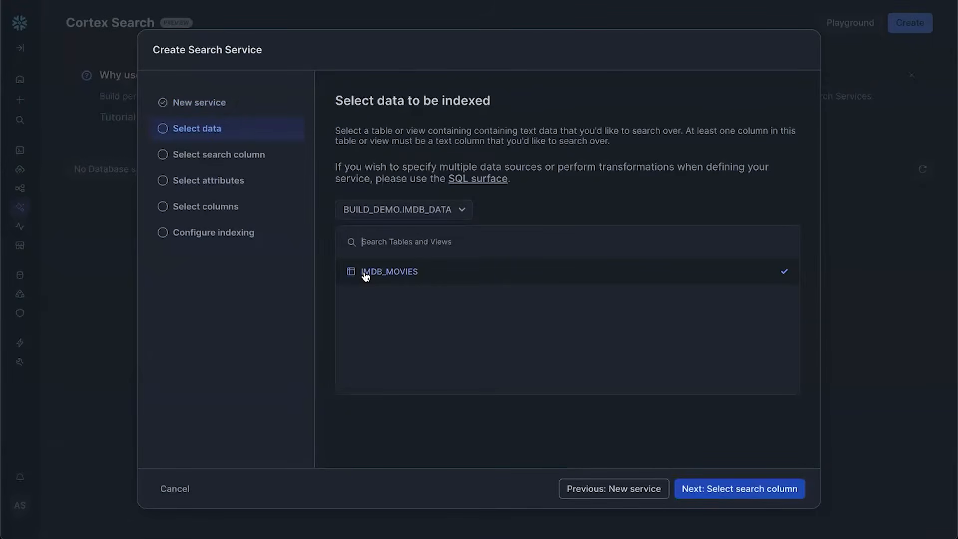
click(724, 489)
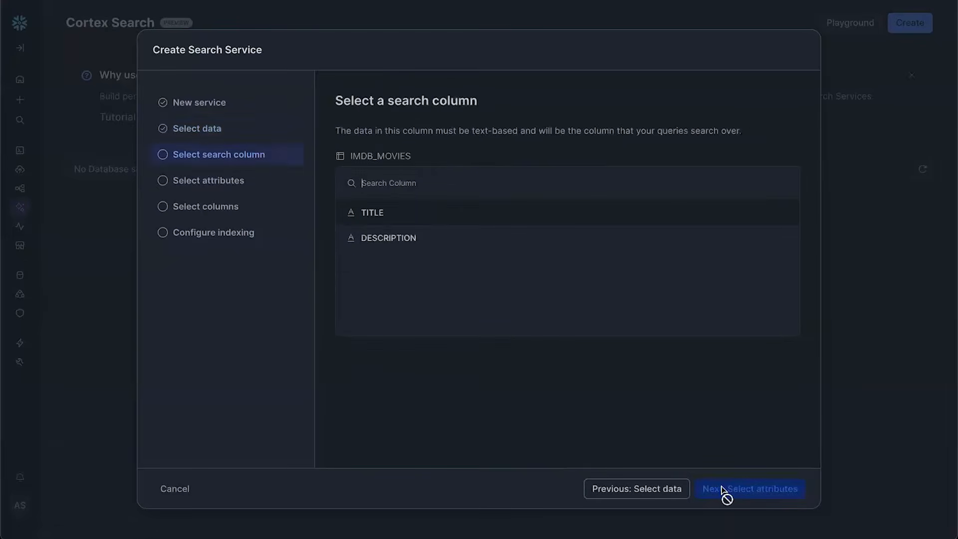
click(480, 249)
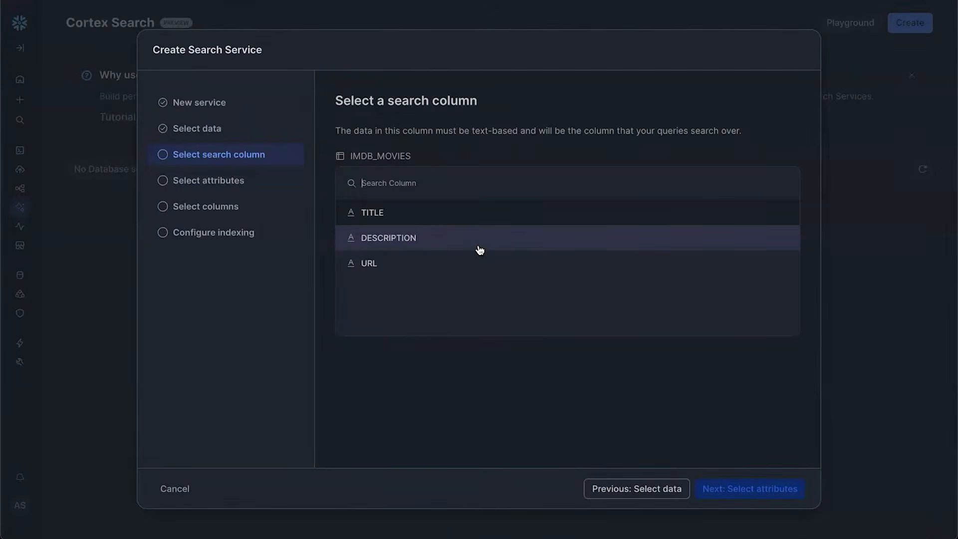
click(479, 249)
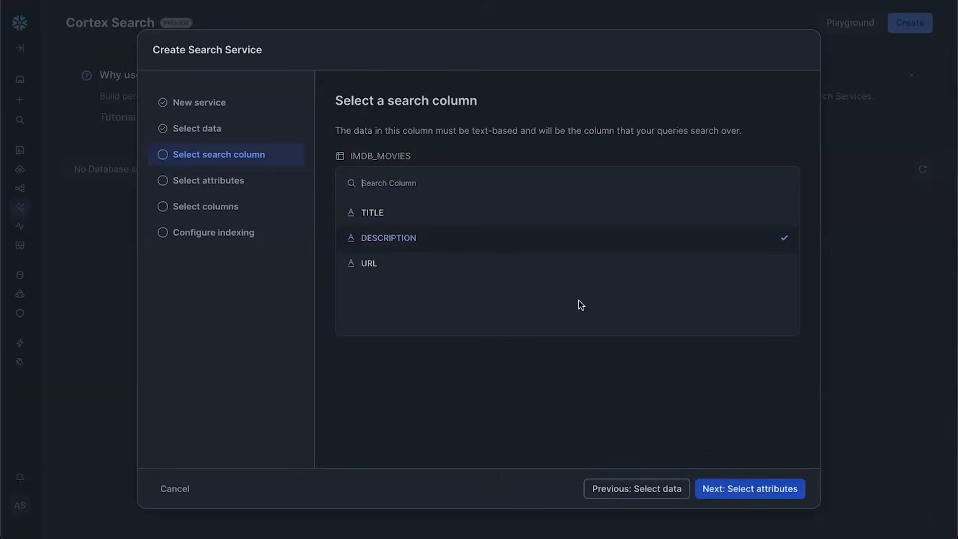
click(750, 489)
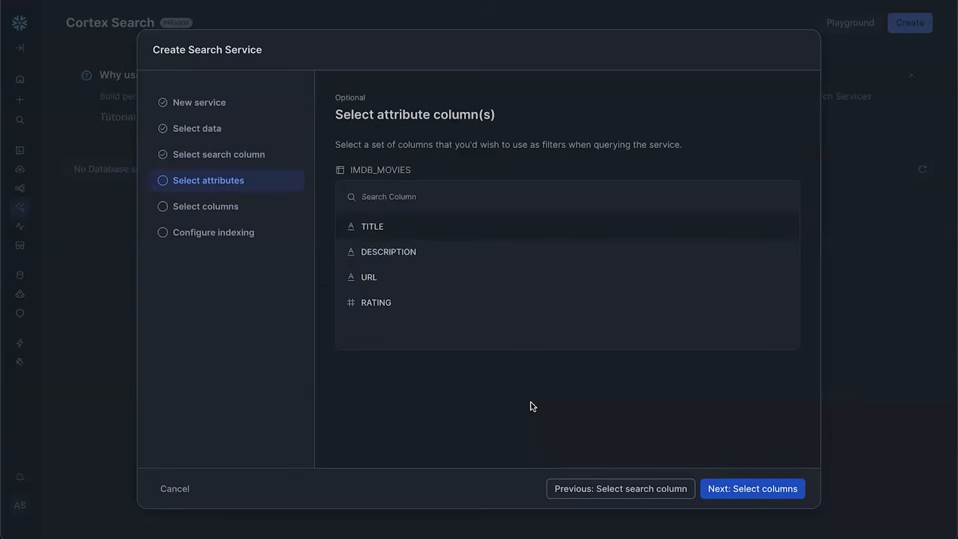
Add RATING as a filter attribute and include the URL and TITLE columns
click(416, 310)
click(782, 494)
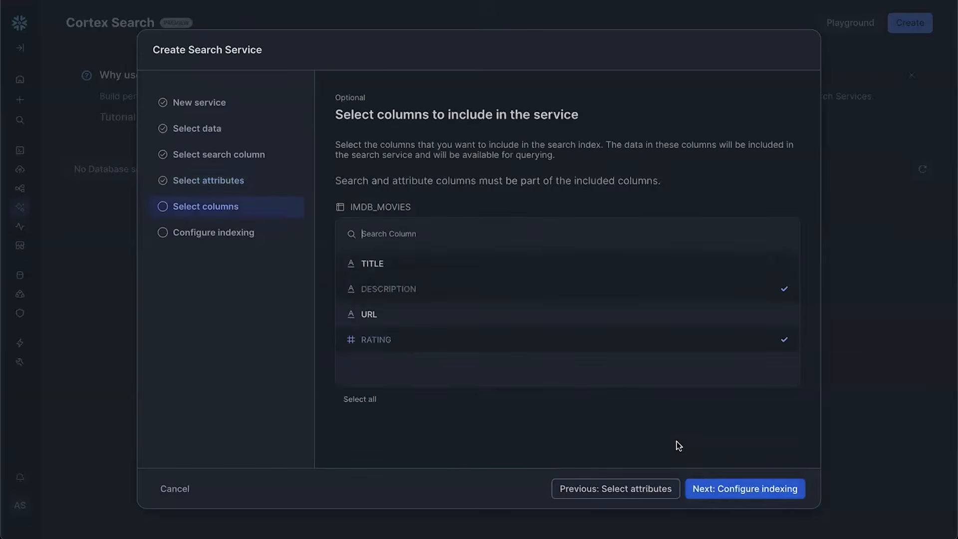
click(556, 322)
click(568, 265)
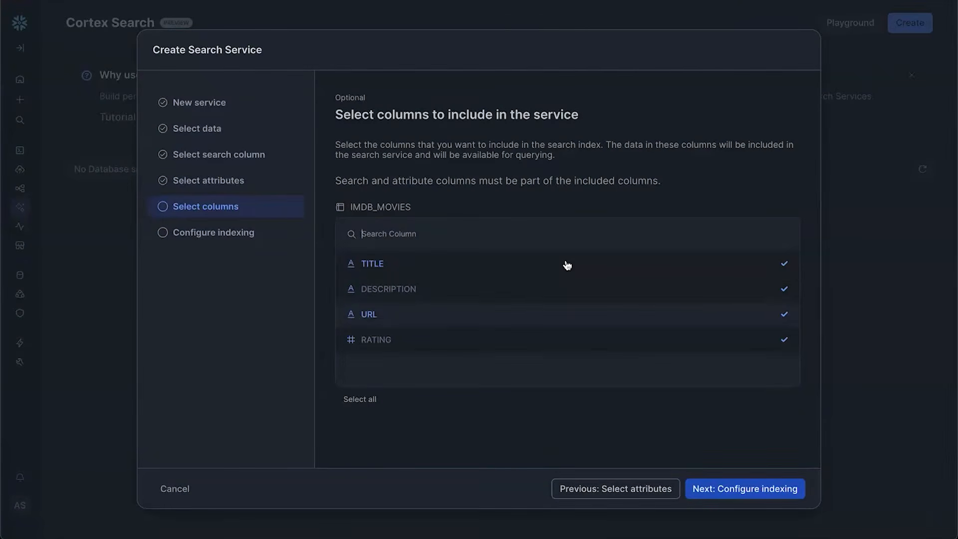
click(733, 493)
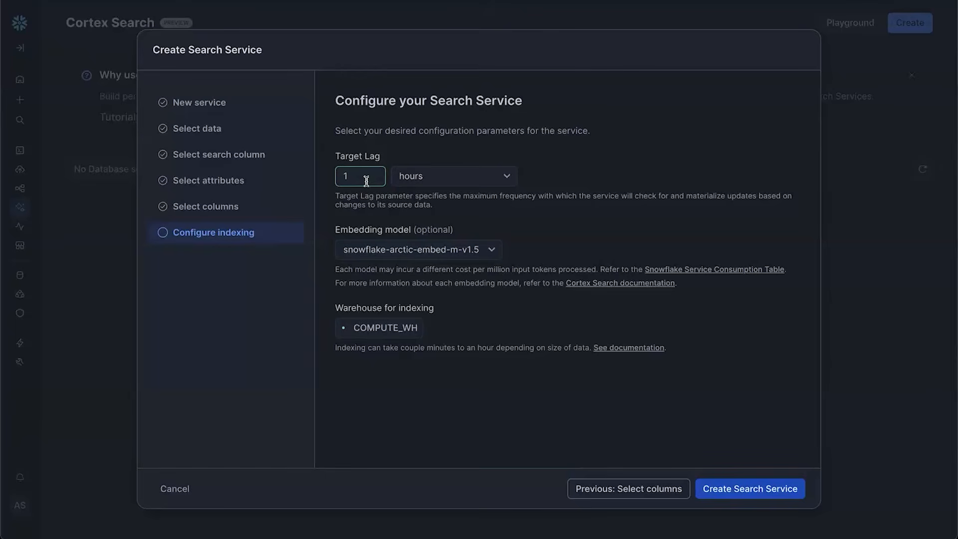
Keep 1-hour target lag and snowflake-arctic-embed-m-v1.5 embeddings, then create IMDB_SEARCH
click(412, 181)
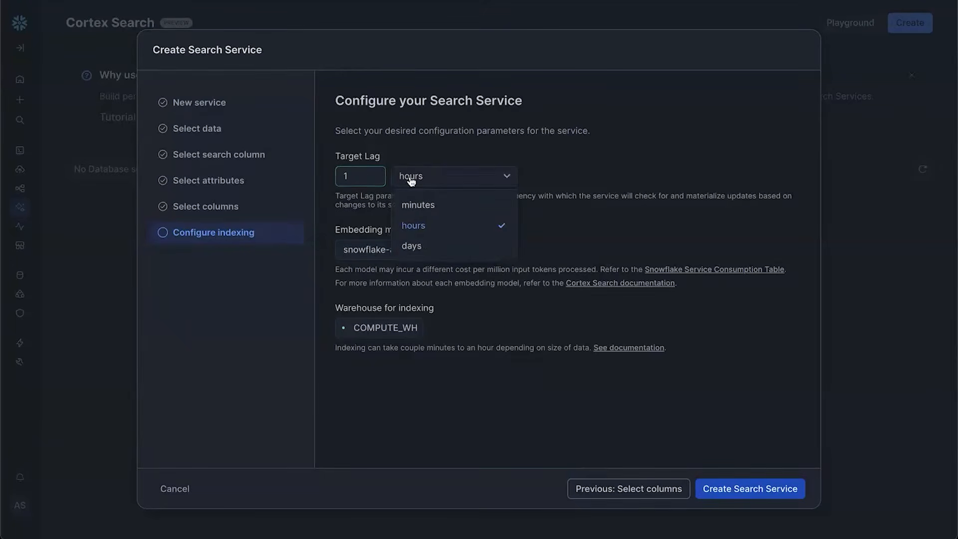
click(427, 155)
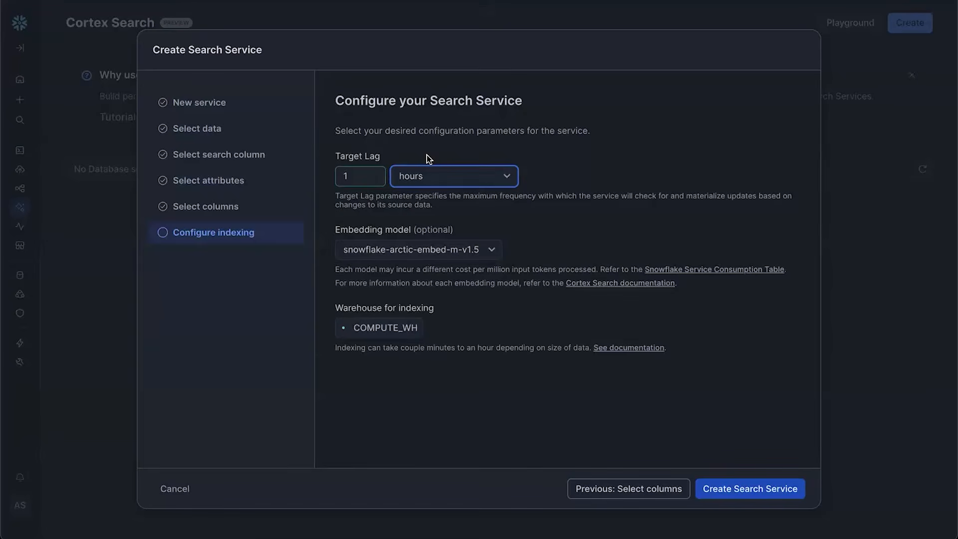
click(453, 258)
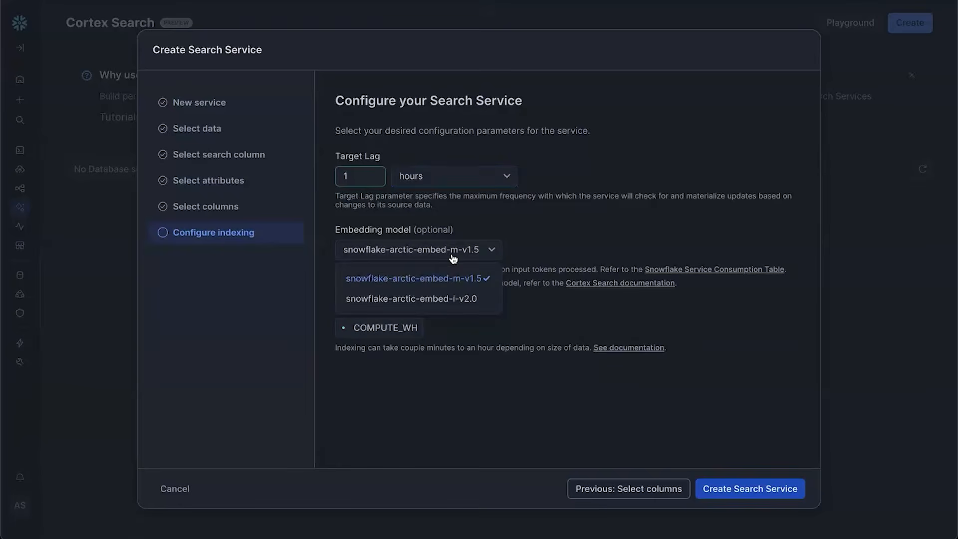
click(454, 318)
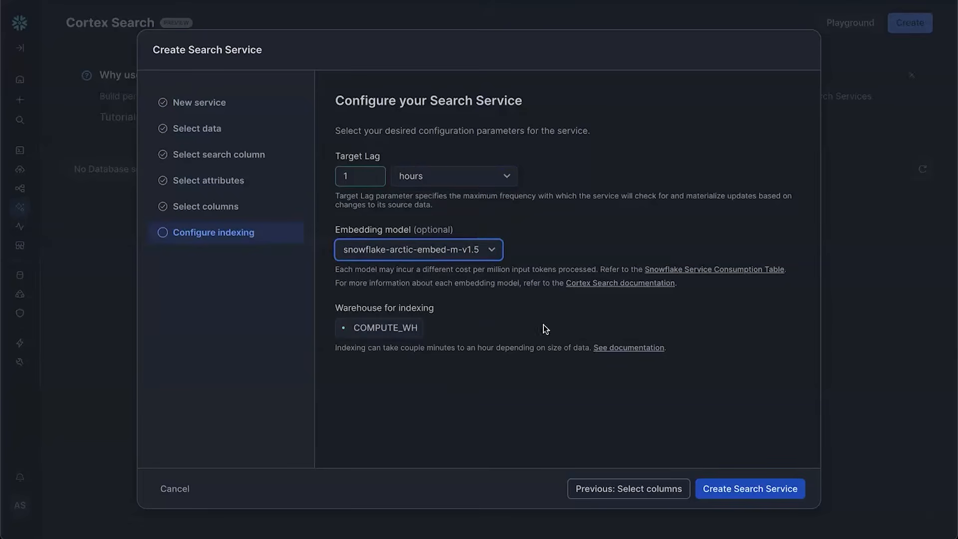
click(725, 487)
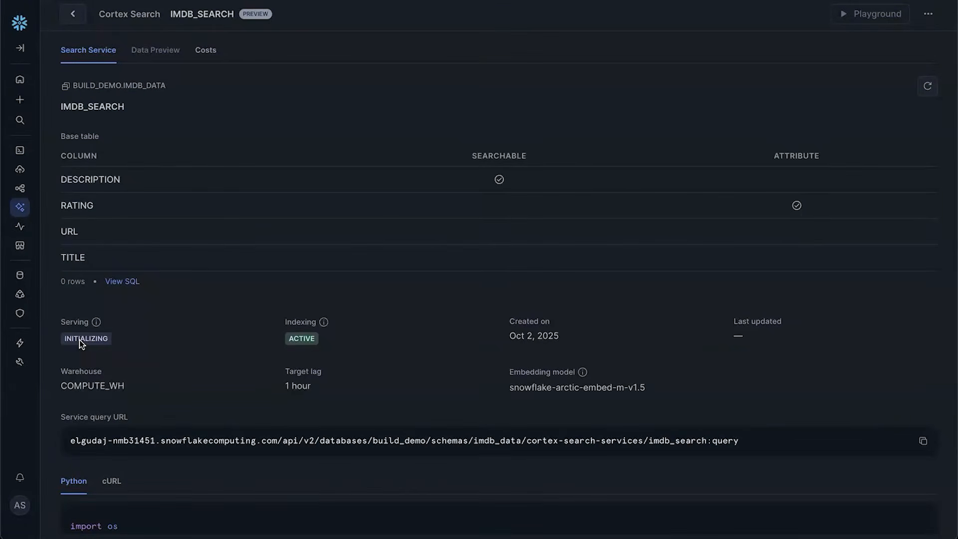
Confirm IMDB_SEARCH indexes IMDB_MOVIES descriptions, with RATING as attribute and indexing active
mouse_move(22, 209)
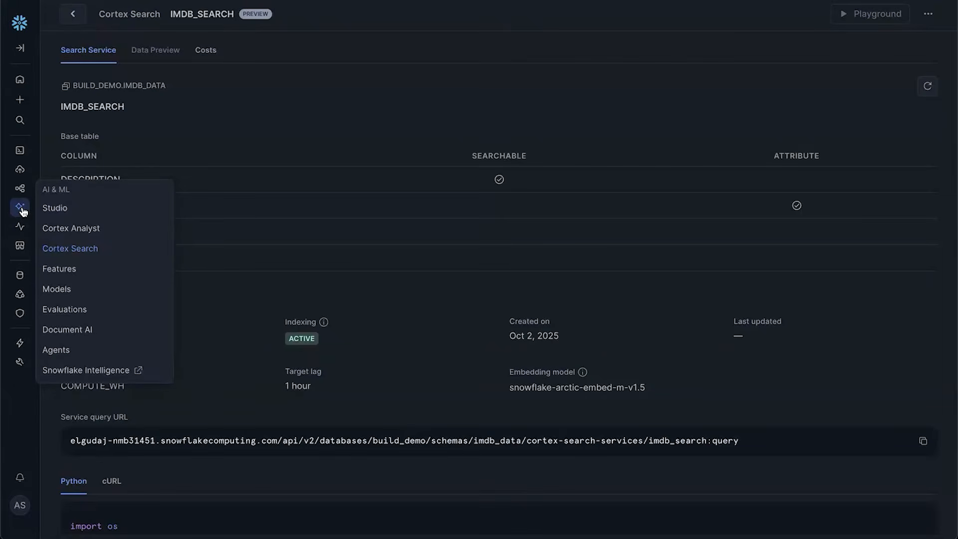
From Cortex Analyst, start a new semantic view via the Create new menu
click(57, 228)
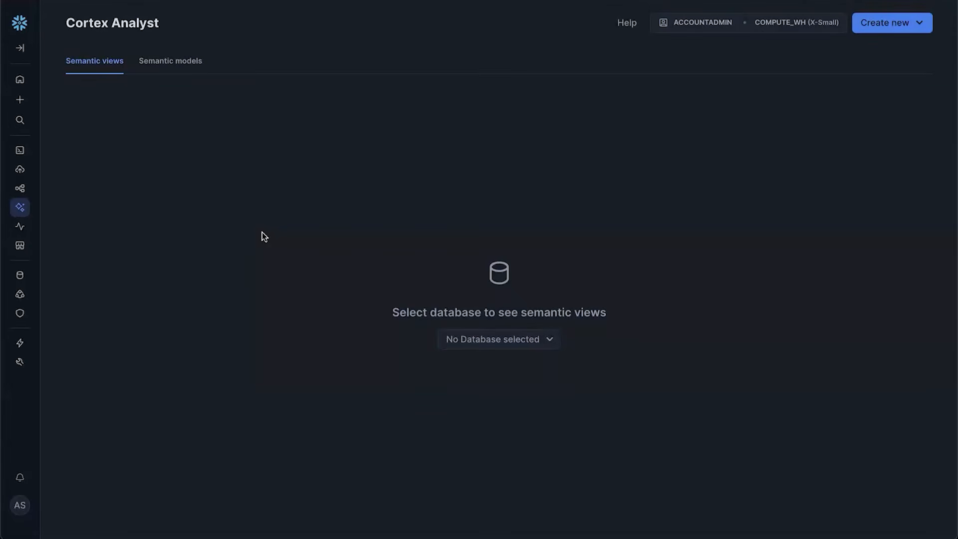
click(920, 25)
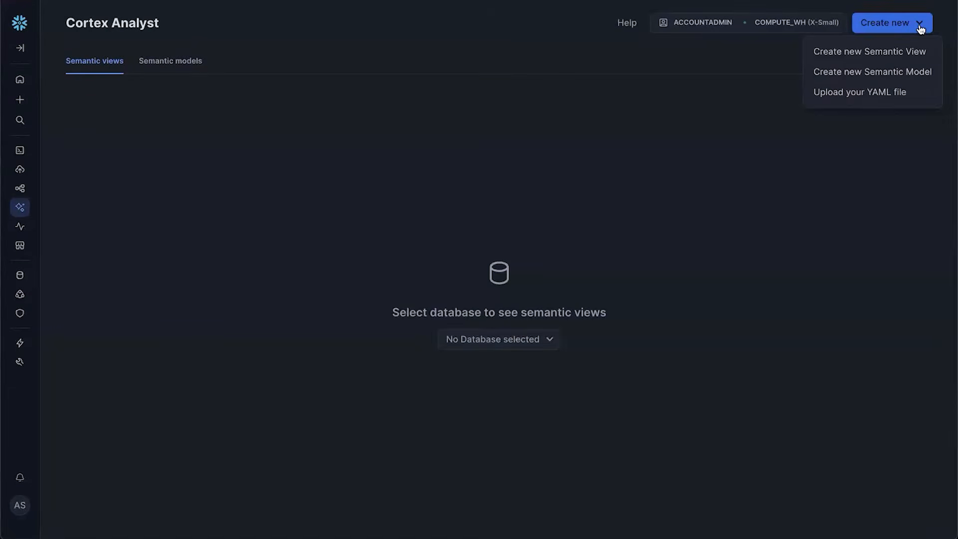
click(908, 53)
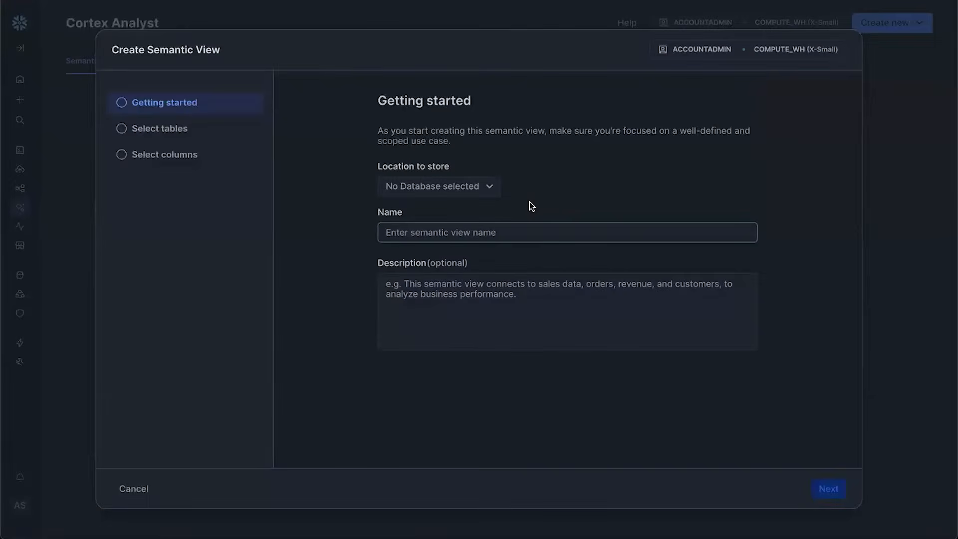
Name the semantic view IMDB_SV and store it in BUILD_DEMO.IMDB_DATA
click(477, 190)
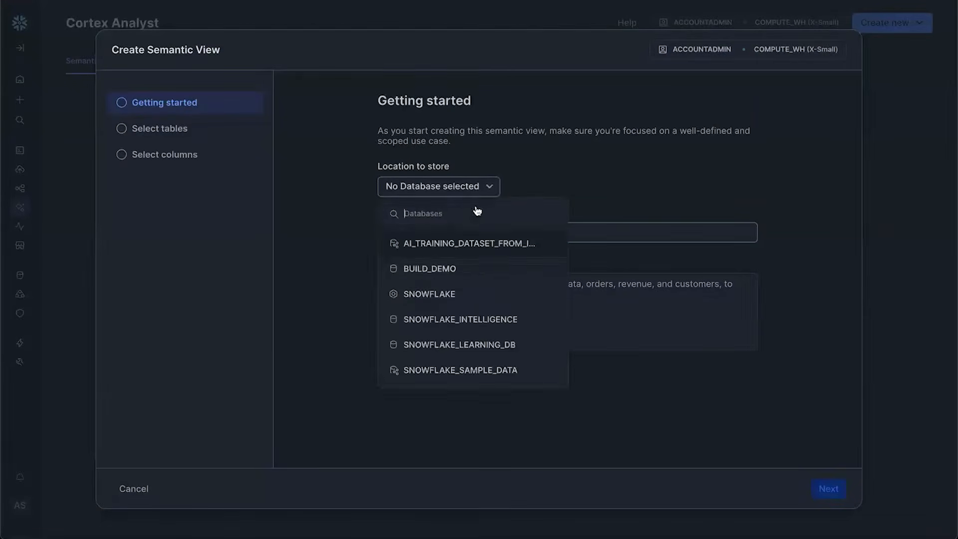
click(475, 269)
click(593, 246)
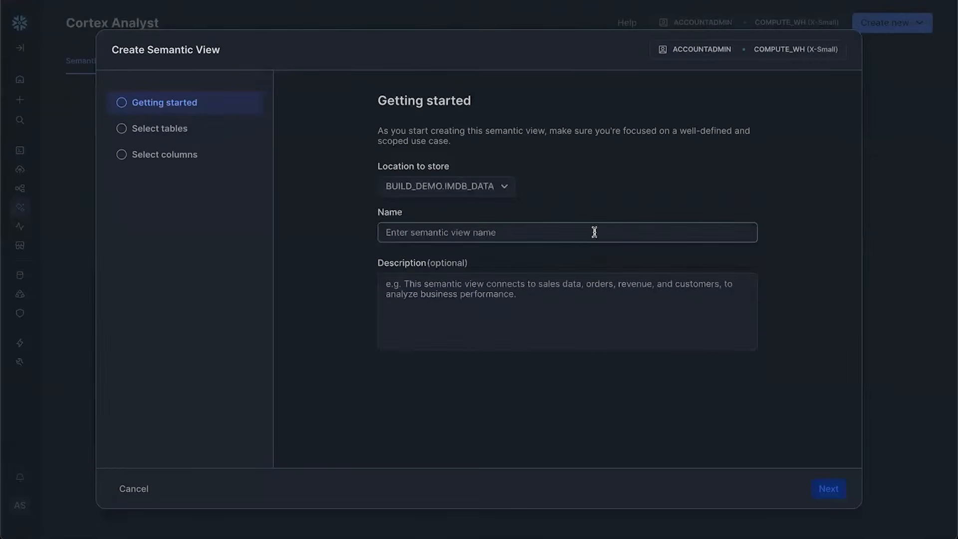
click(595, 231)
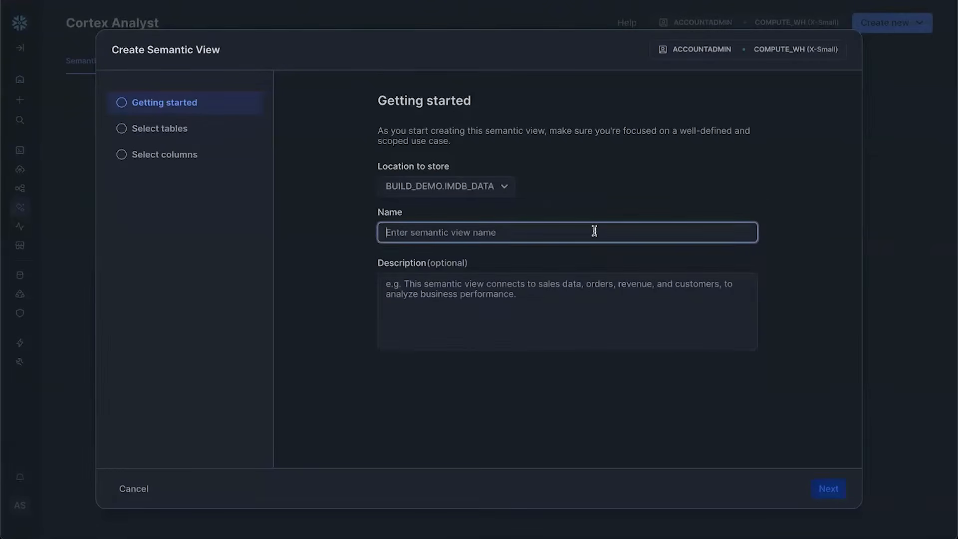
text(IM)
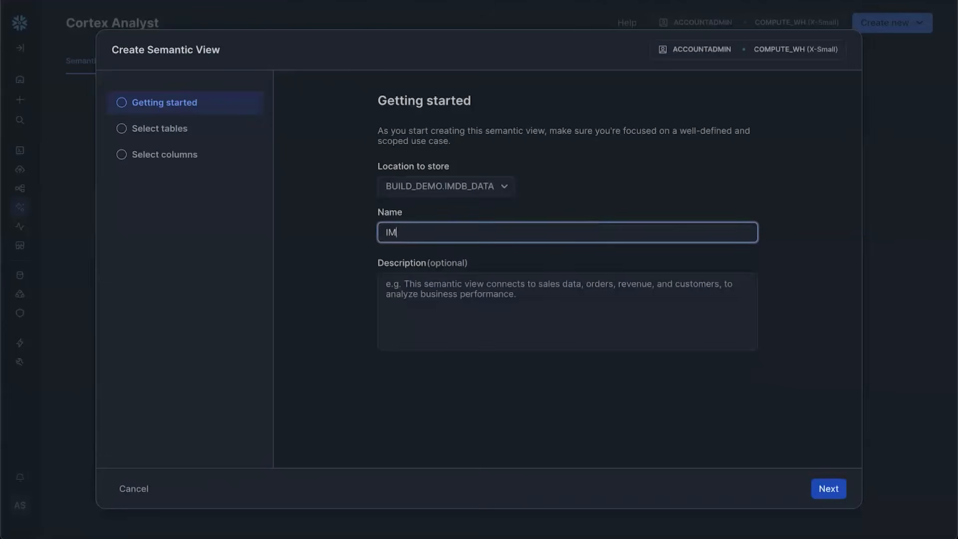
text(DB_SV)
click(828, 489)
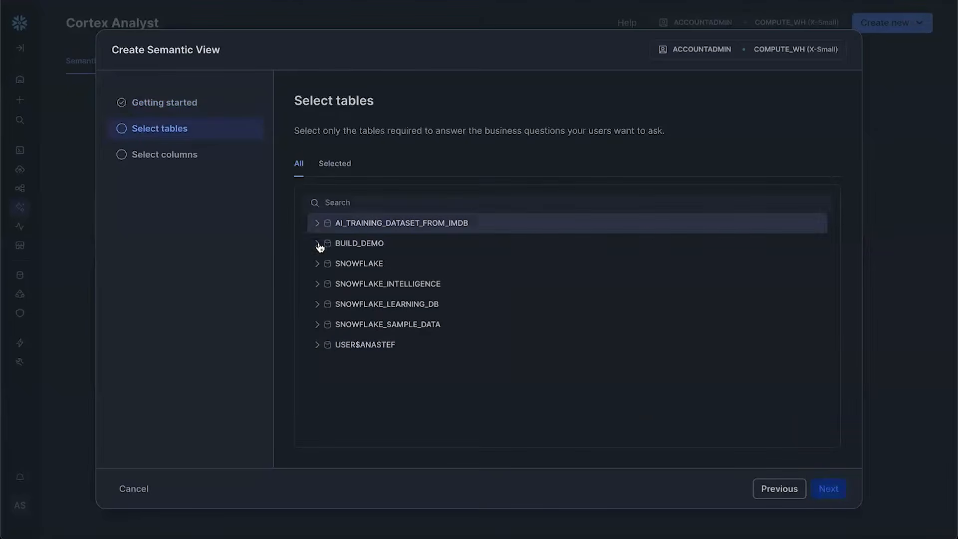
Select the IMDB_MOVIES table from BUILD_DEMO.IMDB_DATA as the view's source
click(319, 244)
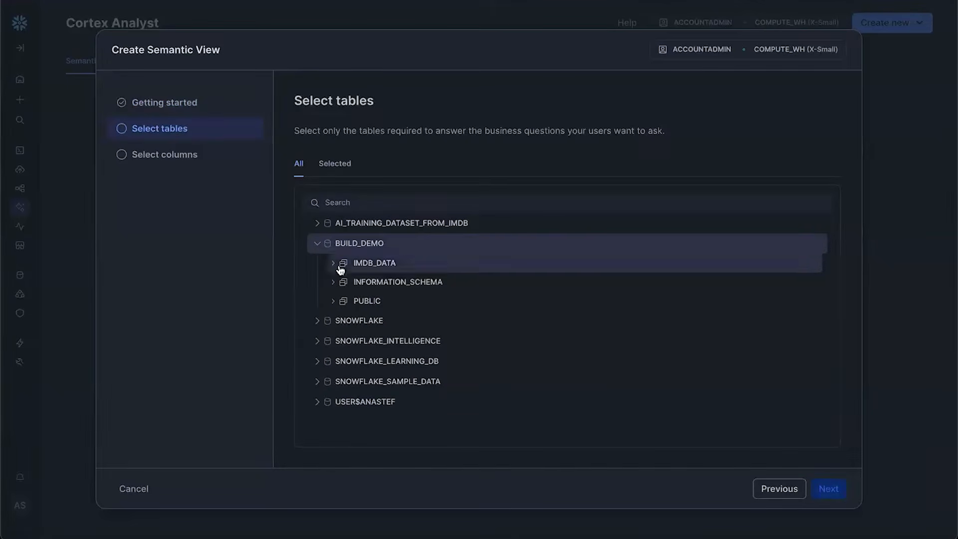
click(334, 265)
click(355, 285)
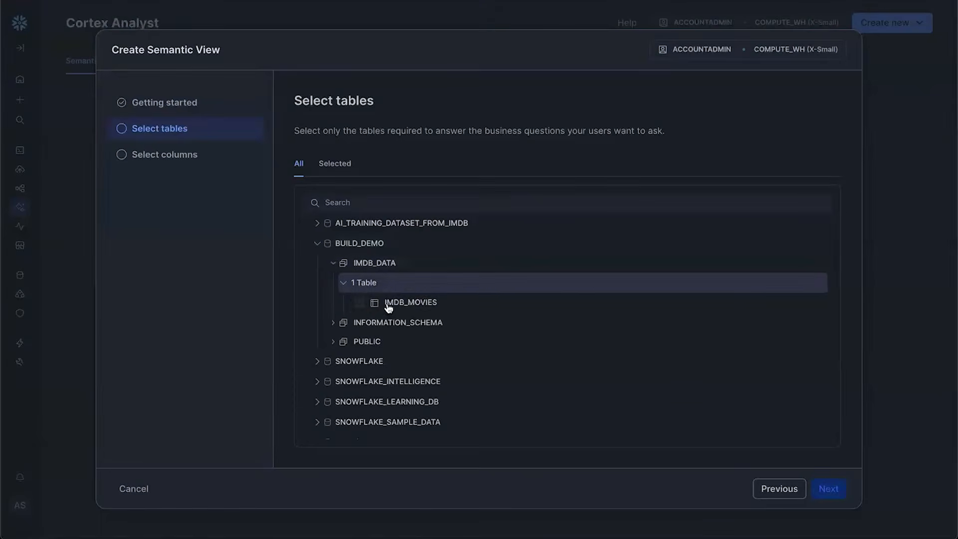
click(456, 306)
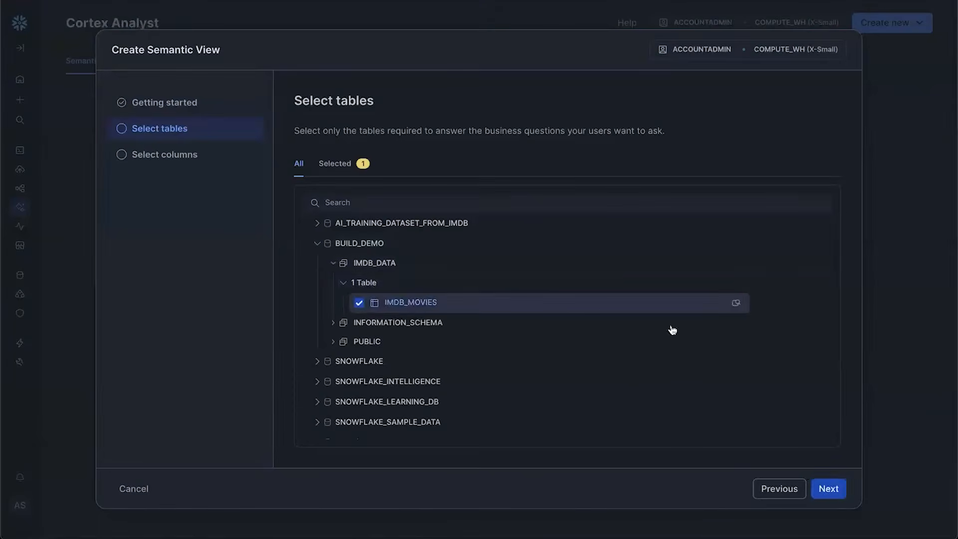
click(840, 495)
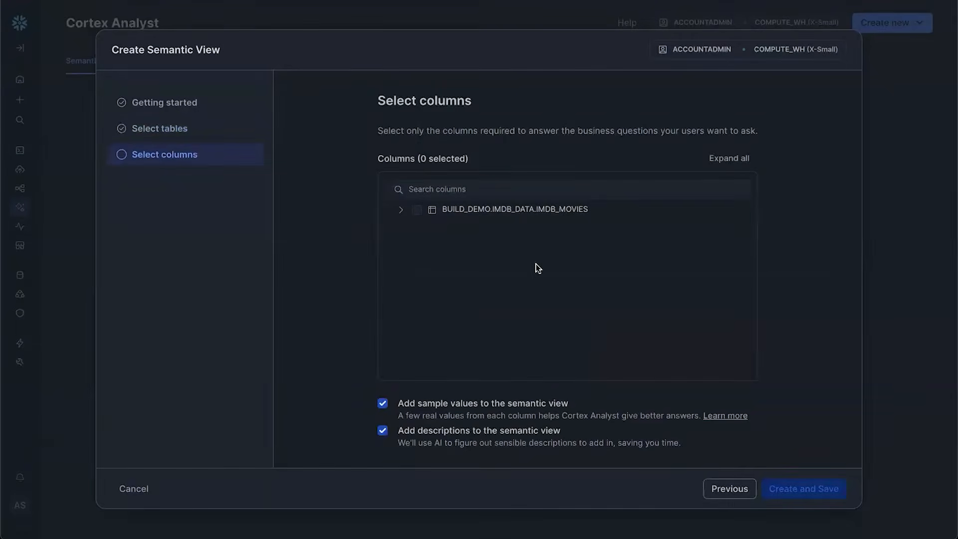
Include all IMDB_MOVIES columns (TITLE, DESCRIPTION, URL, RATING) and create IMDB_SV
click(416, 210)
click(401, 210)
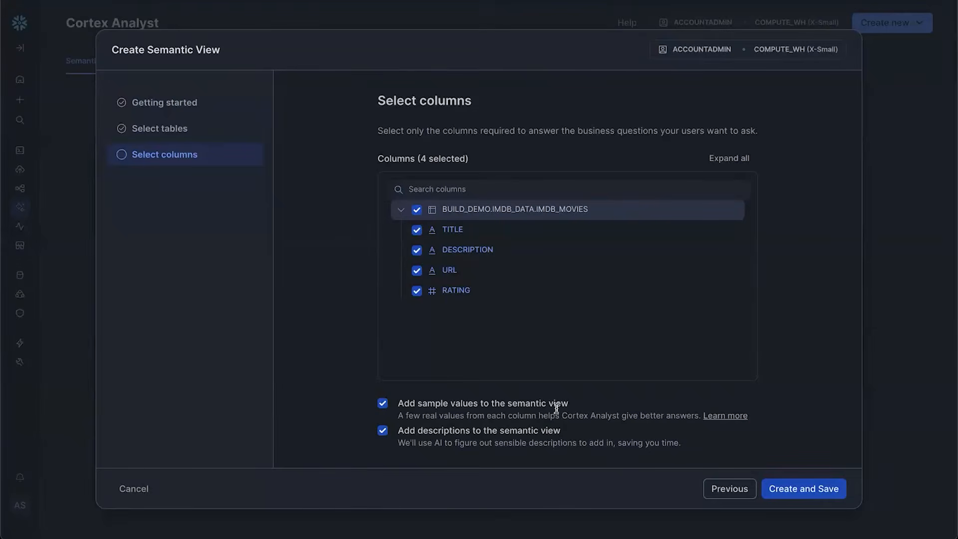
click(812, 487)
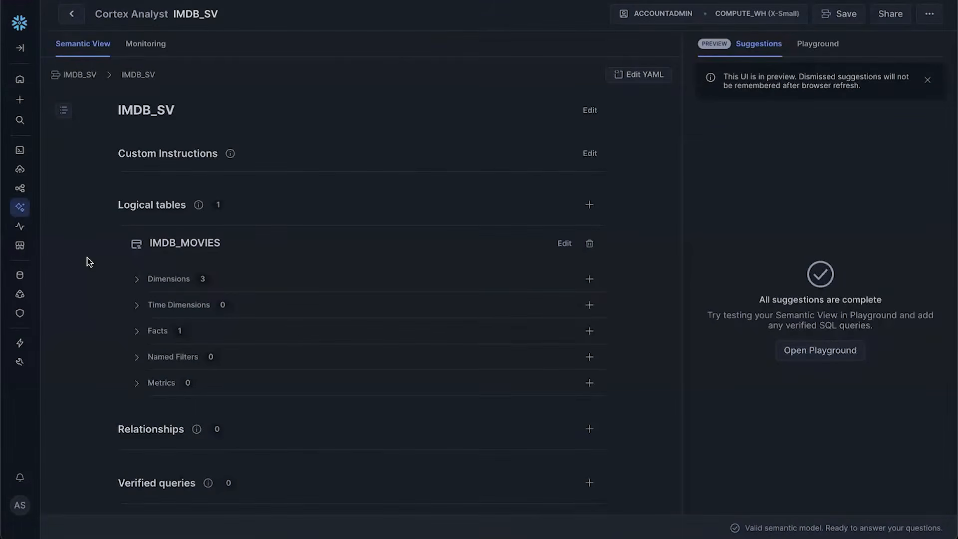
Expand IMDB_MOVIES Dimensions and Facts to review AI descriptions for DESCRIPTION, TITLE, URL, RATING
click(131, 280)
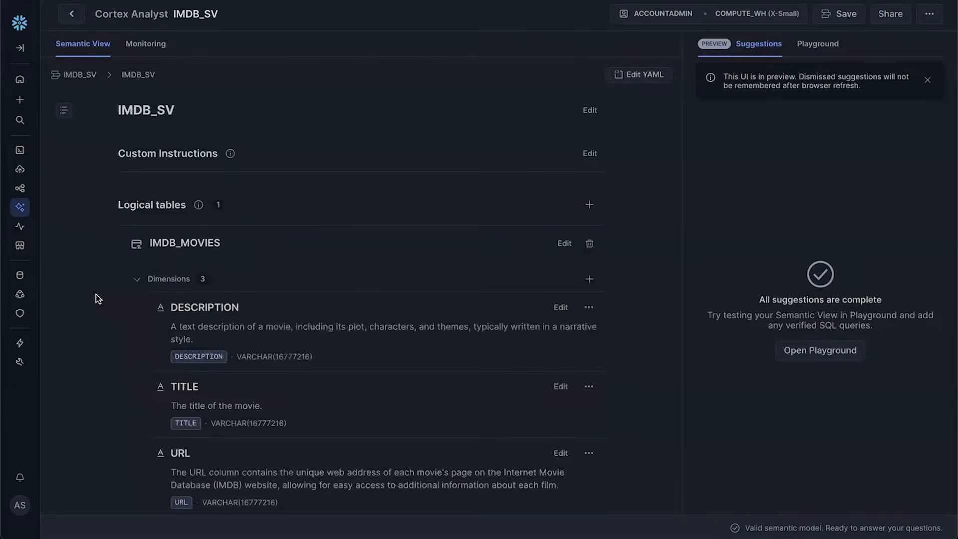
scroll(96, 299, down, 2)
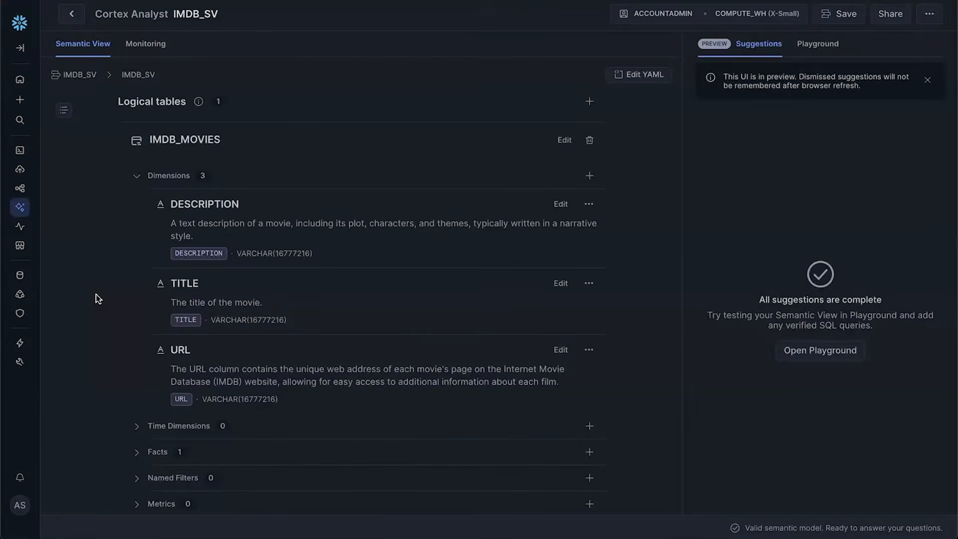
click(133, 451)
scroll(103, 451, down, 2)
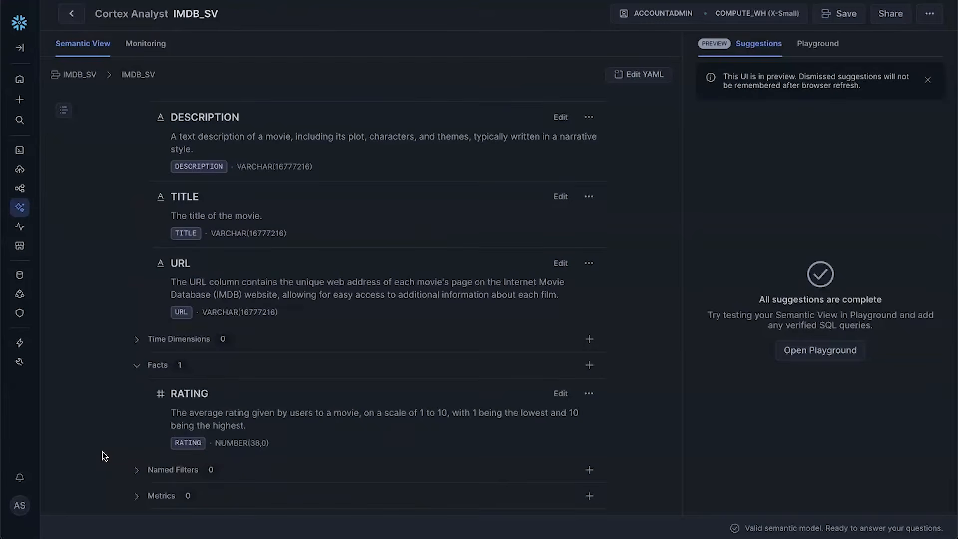
scroll(103, 451, up, 4)
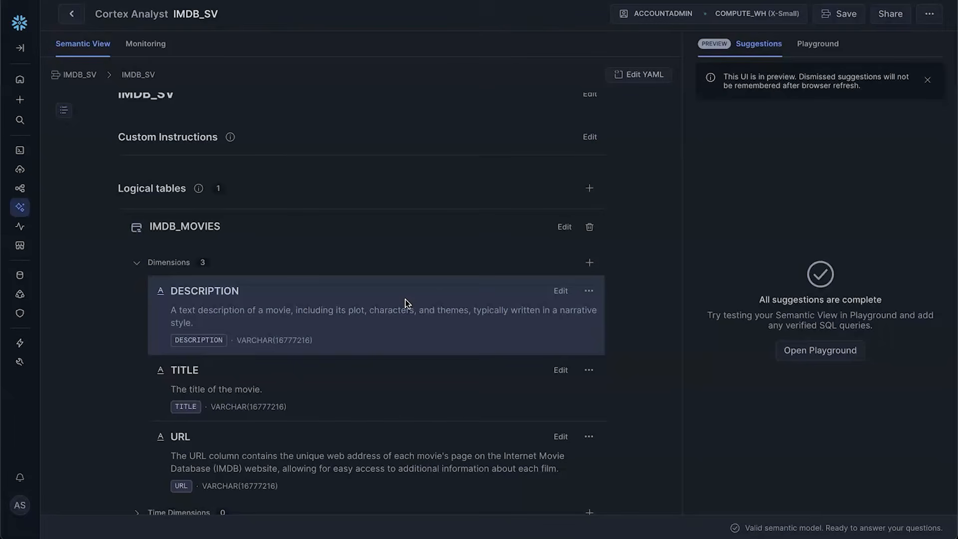
Add the synonym 'Plot' to the DESCRIPTION dimension
click(555, 292)
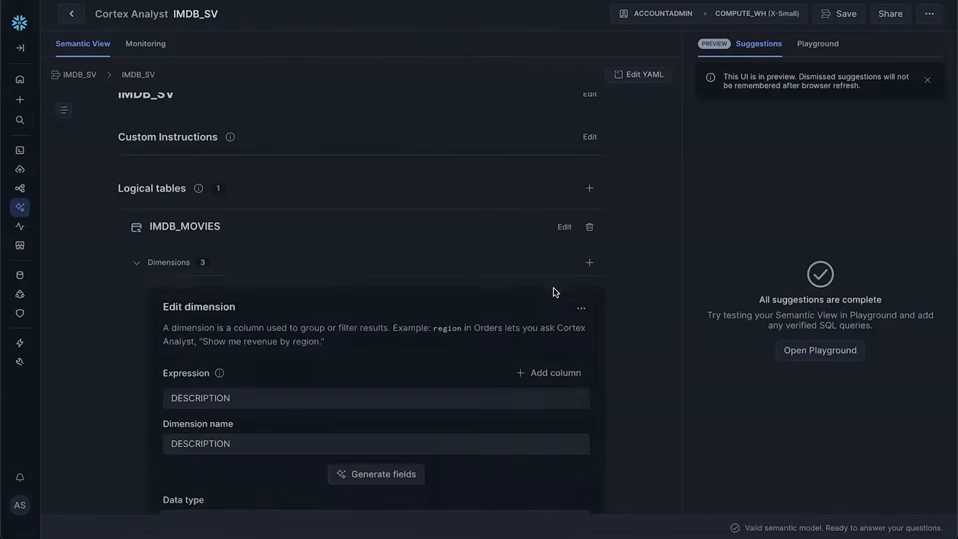
scroll(553, 289, down, 1)
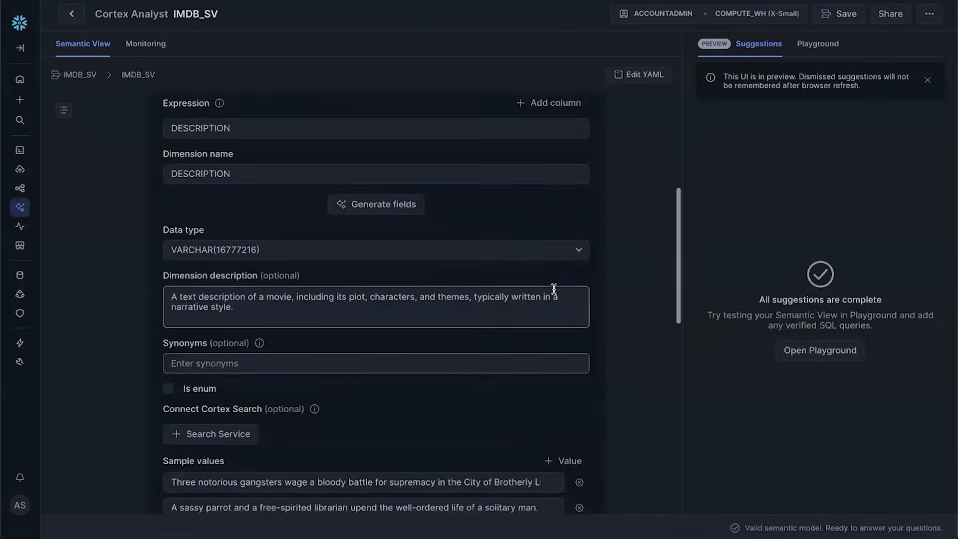
click(368, 361)
text(Plot)
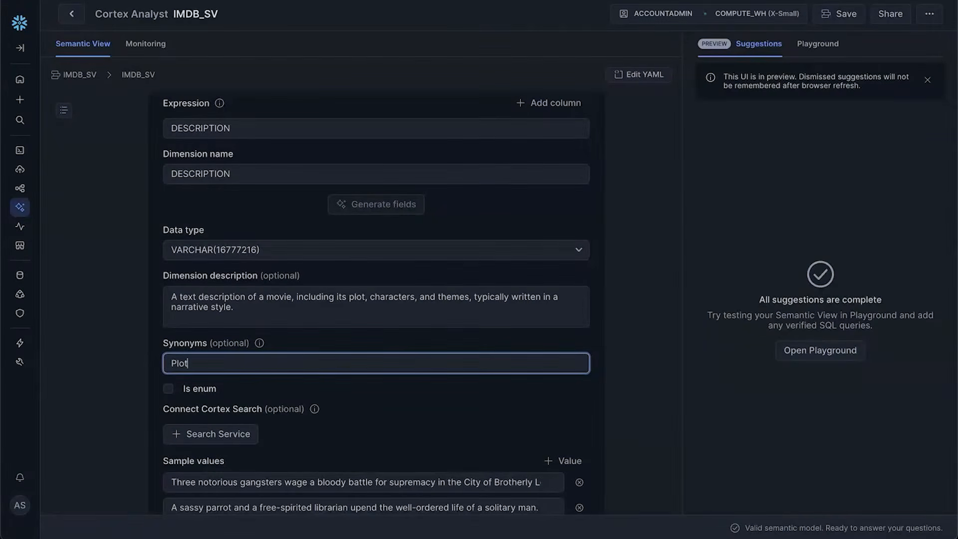
Link DESCRIPTION to the BUILD_DEMO.IMDB_DATA.IMDB_SEARCH search service and save the dimension
click(221, 433)
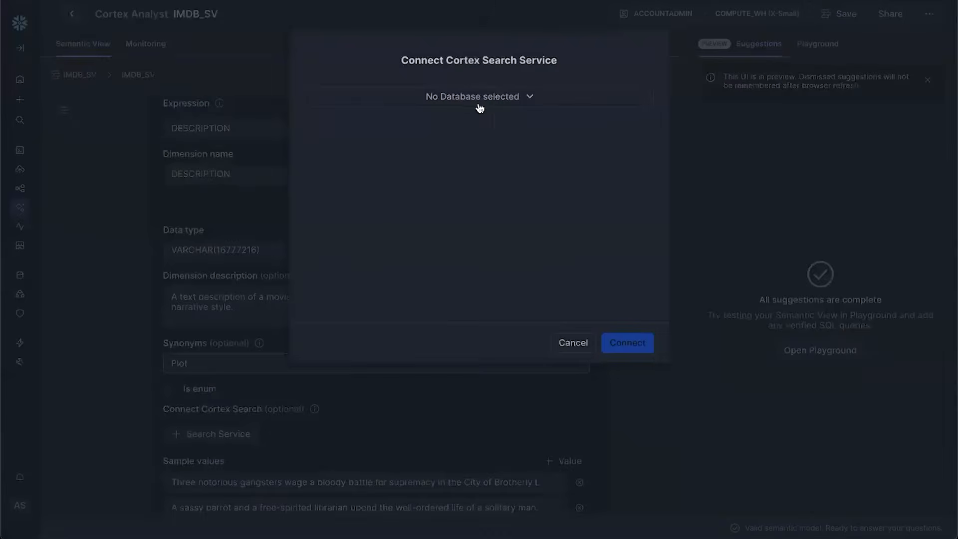
click(479, 105)
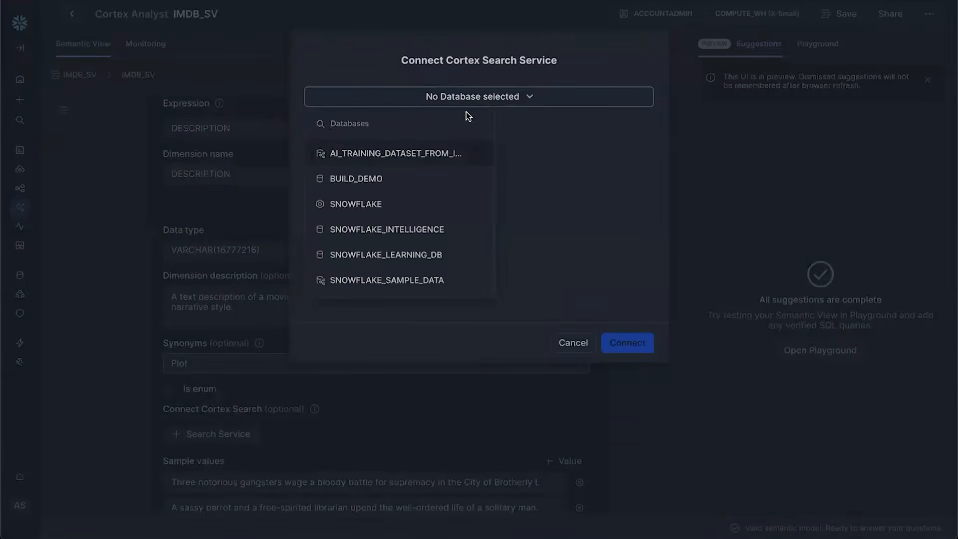
click(364, 180)
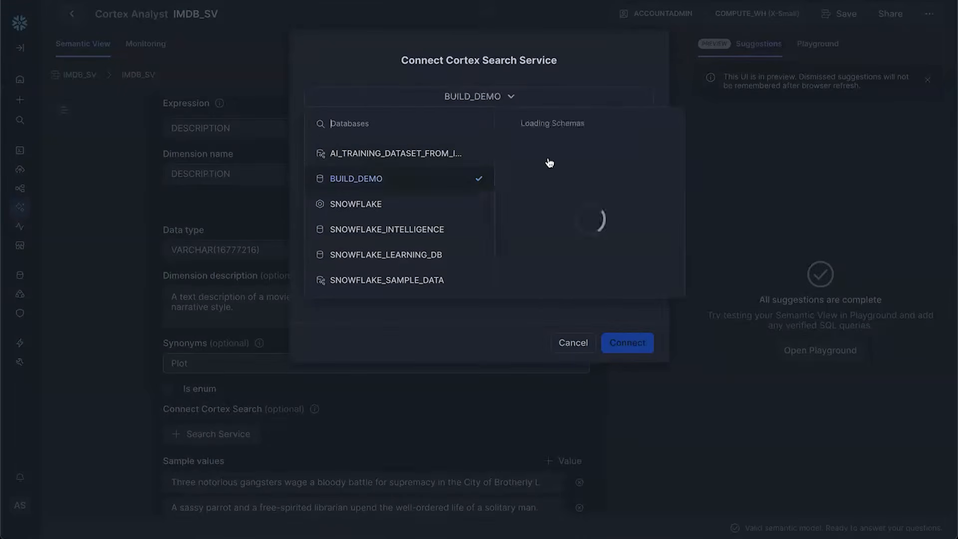
click(547, 157)
click(403, 178)
click(627, 343)
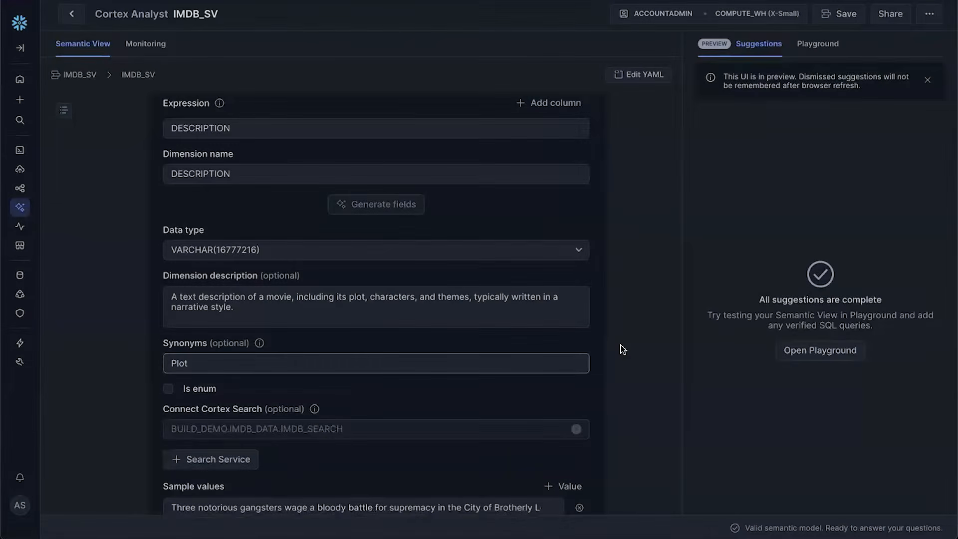
scroll(621, 346, down, 4)
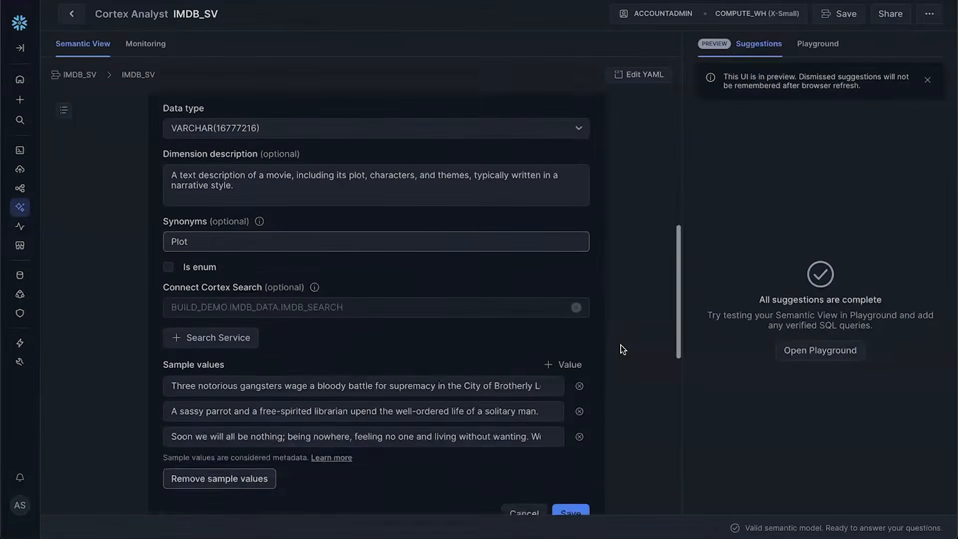
click(571, 422)
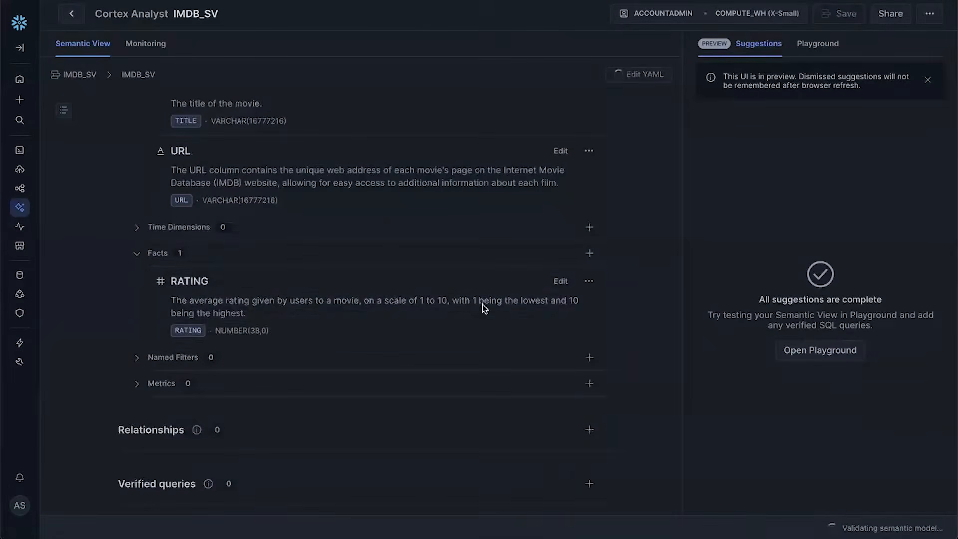
scroll(355, 268, up, 3)
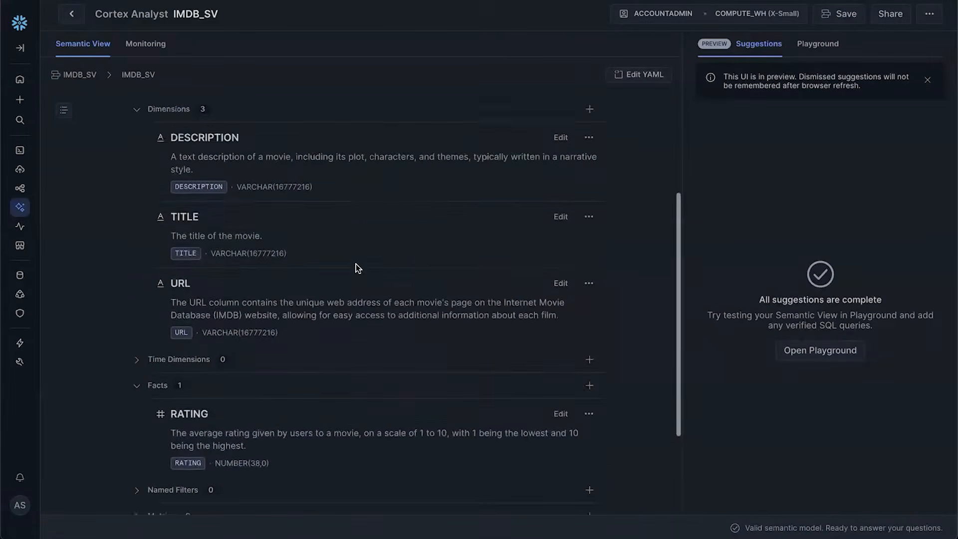
click(558, 225)
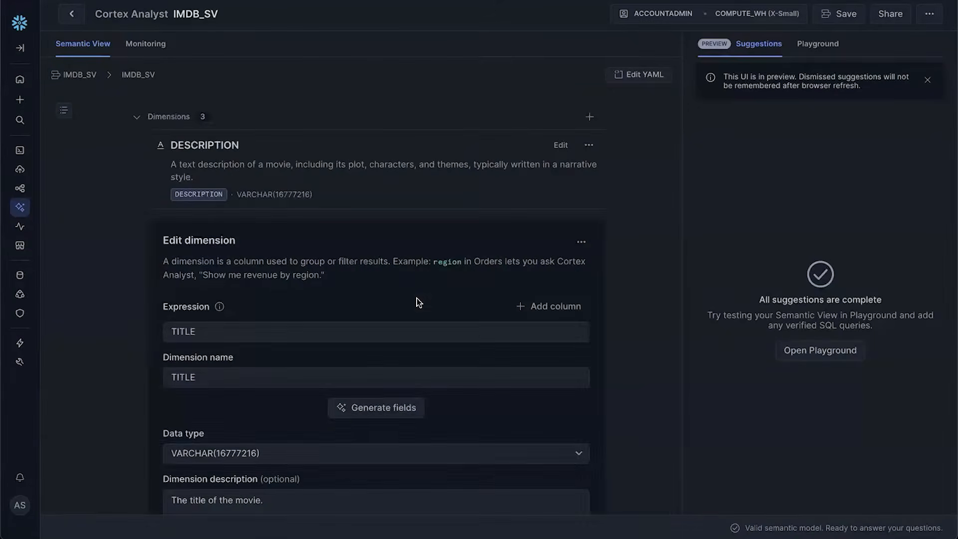
Enter 'Name' as the TITLE dimension's synonym and save the edit
scroll(348, 464, down, 2)
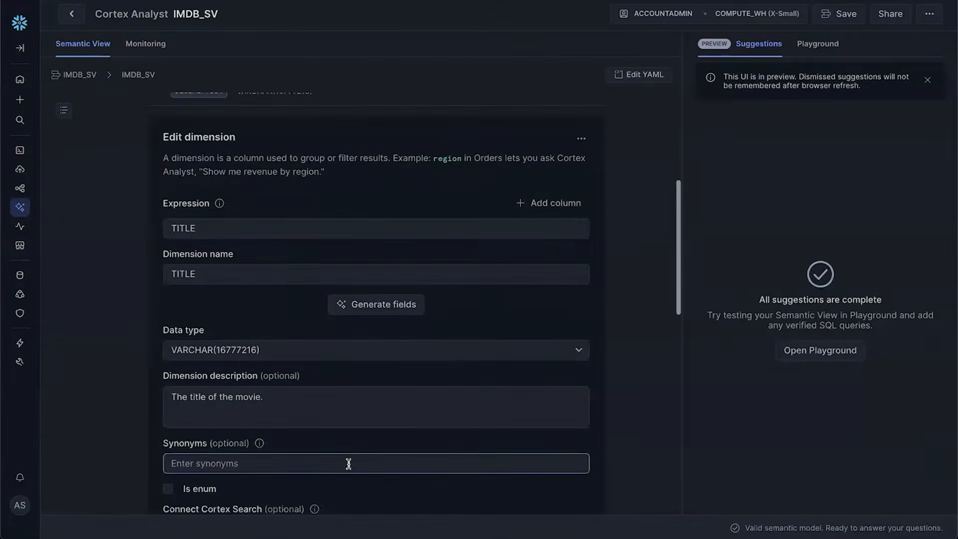
click(349, 463)
text(Name)
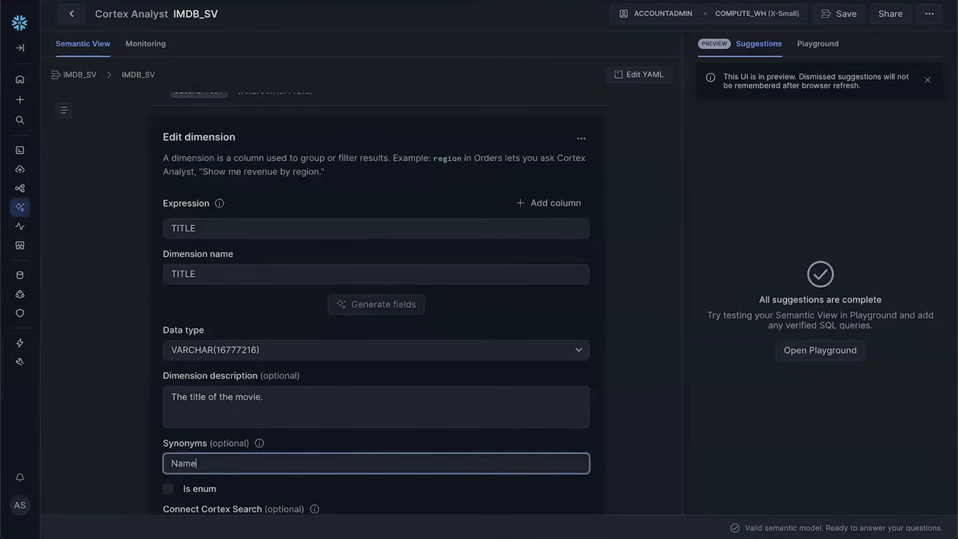
scroll(597, 431, down, 3)
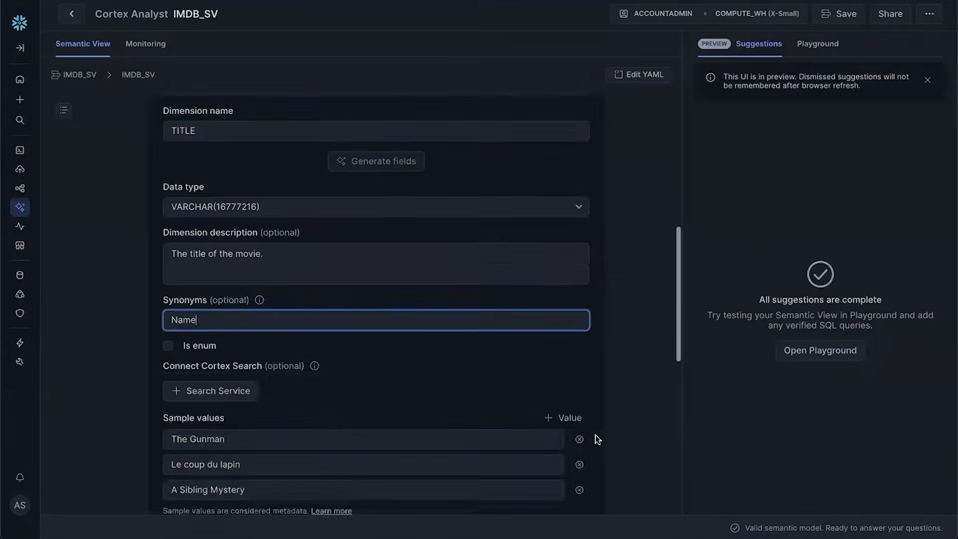
scroll(596, 437, down, 4)
click(571, 389)
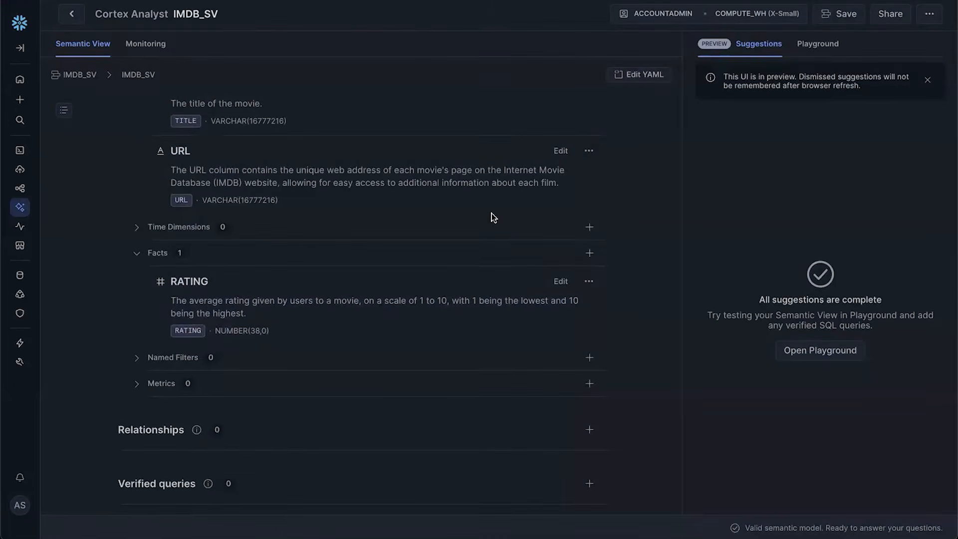
Edit the URL dimension to add the synonym 'Link' and save it
click(561, 151)
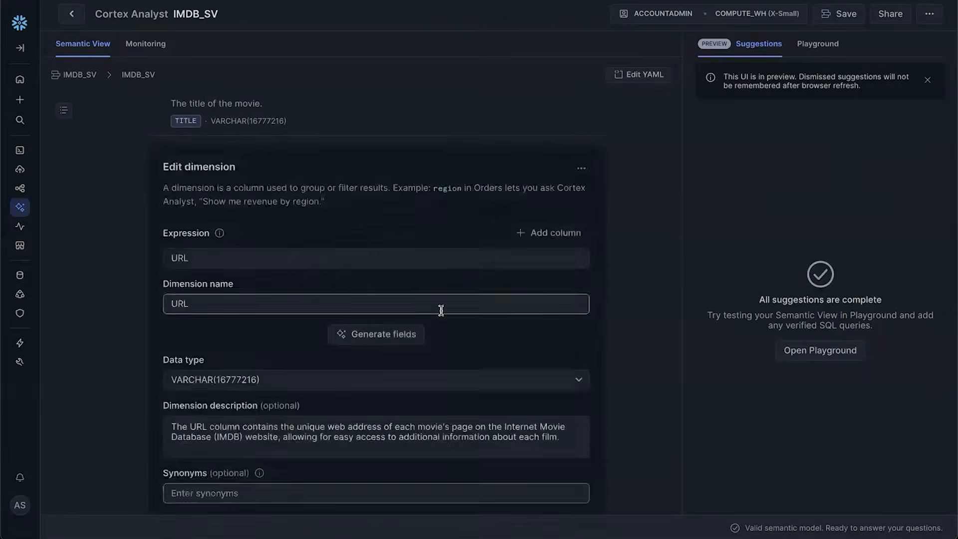
scroll(381, 378, down, 3)
click(384, 356)
text(Link)
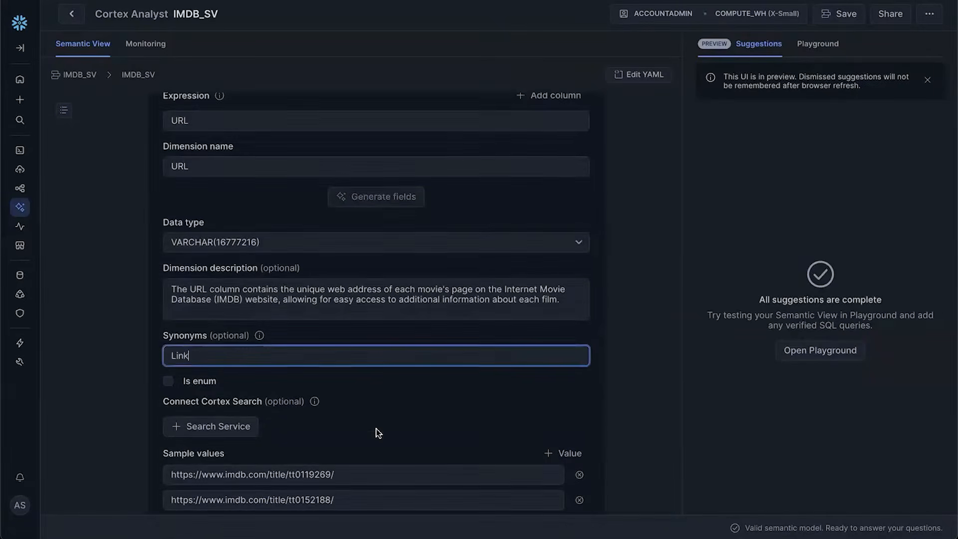
scroll(378, 433, down, 2)
click(577, 442)
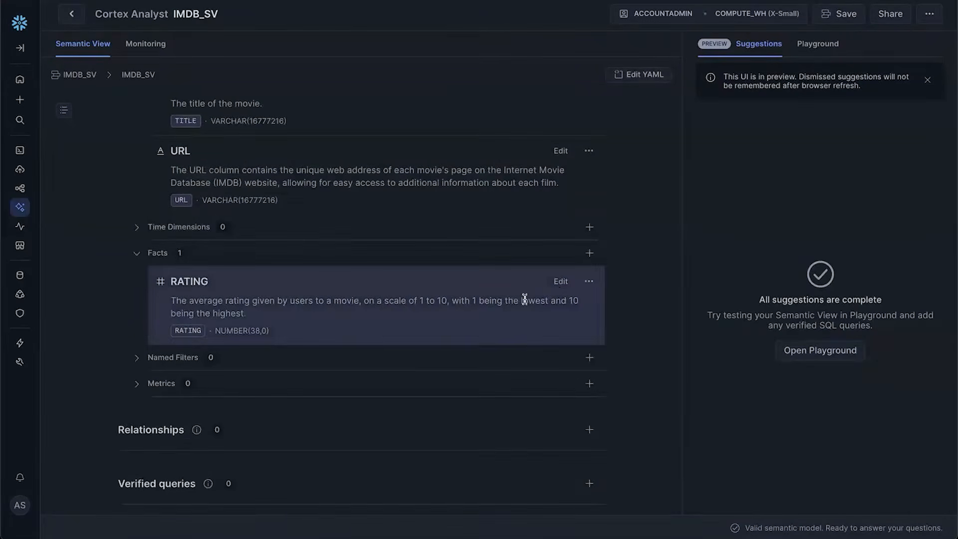
Set the RATING fact's default aggregation to AVG and save the IMDB_SV semantic view
click(559, 283)
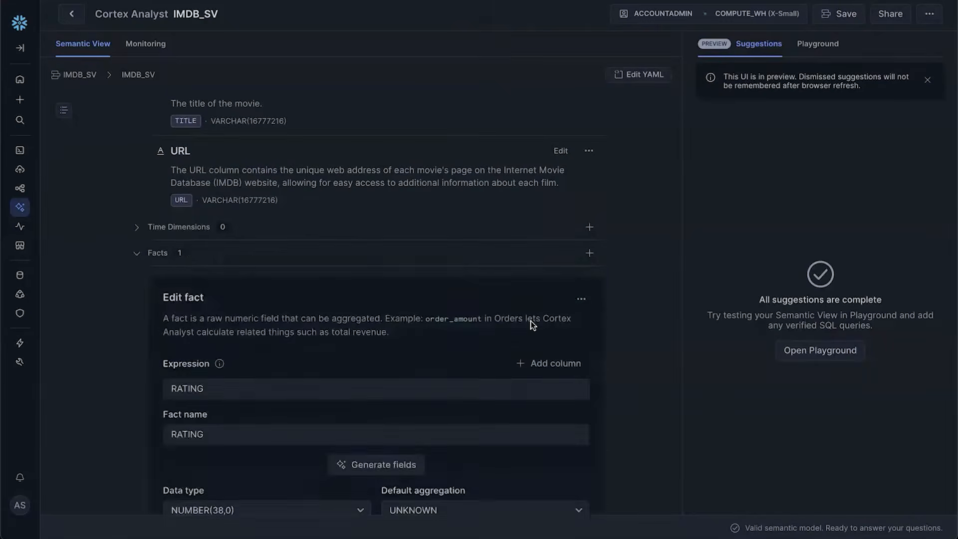
scroll(532, 324, down, 4)
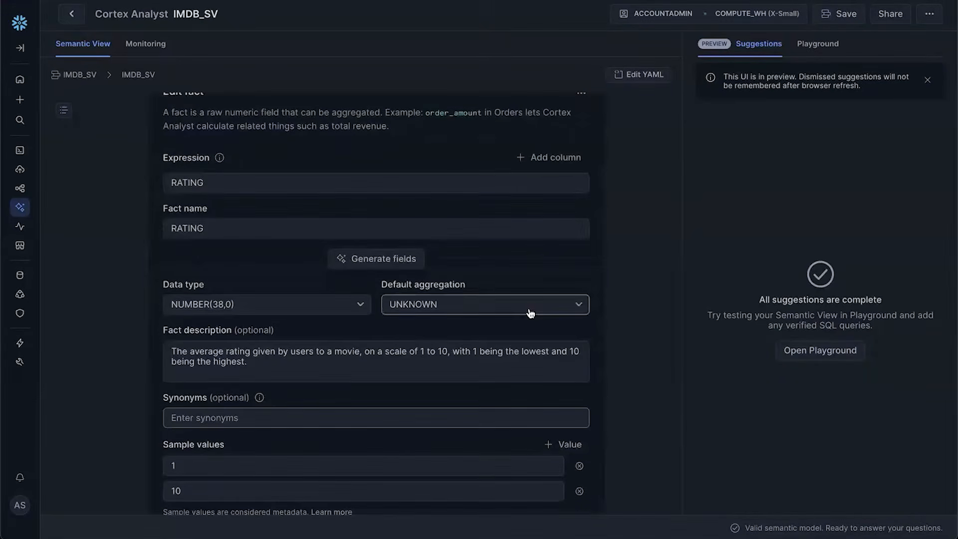
click(529, 313)
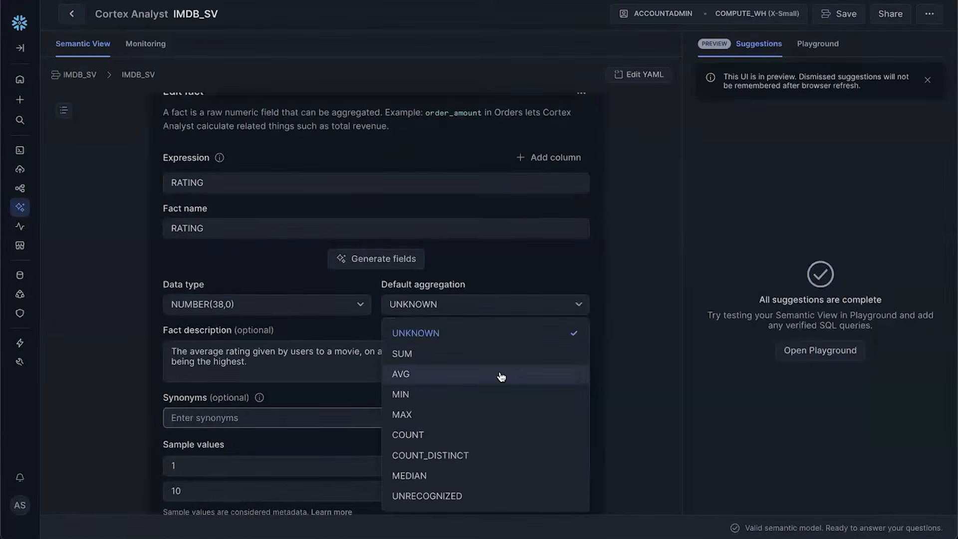
click(502, 375)
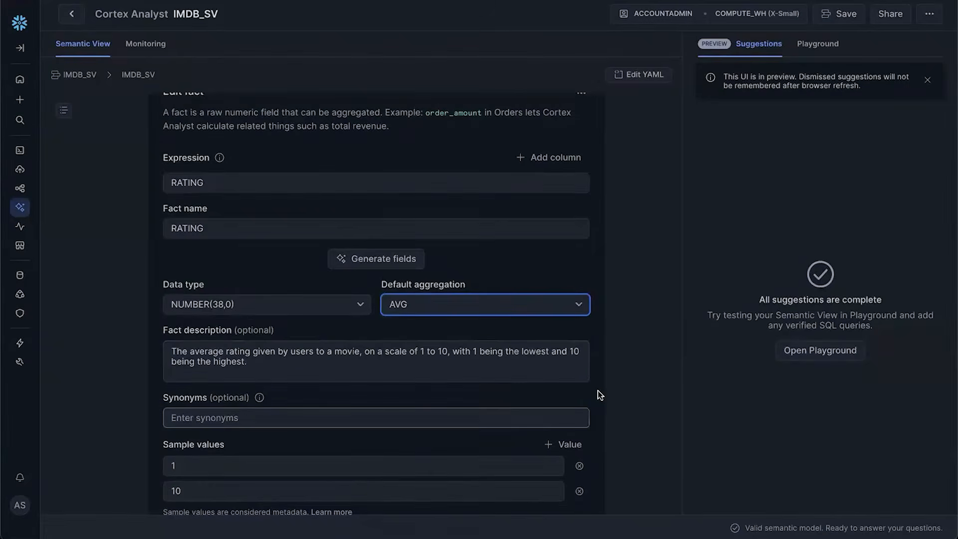
scroll(599, 394, down, 3)
click(570, 400)
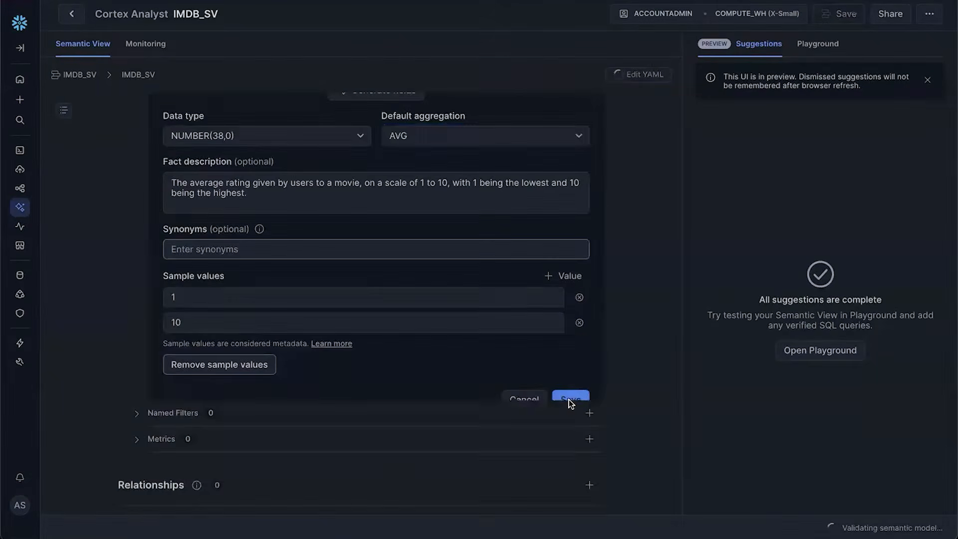
click(842, 17)
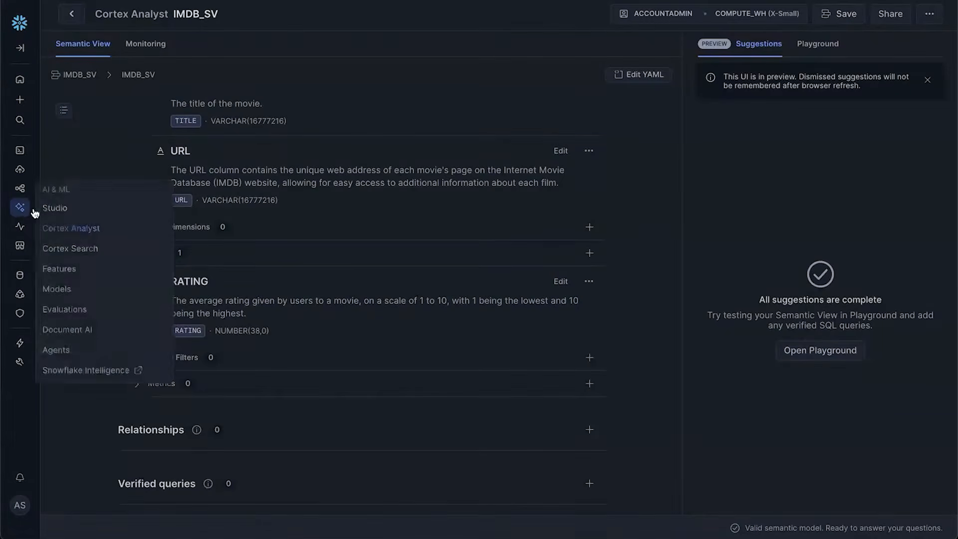
Create agent imdb_agent with display name 'movie recommender' from the Agents page
click(62, 352)
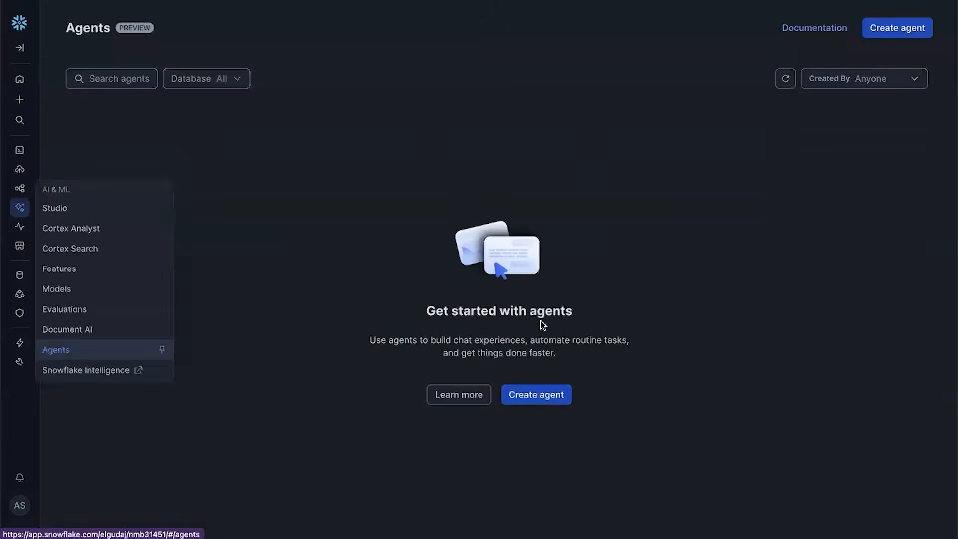
click(537, 394)
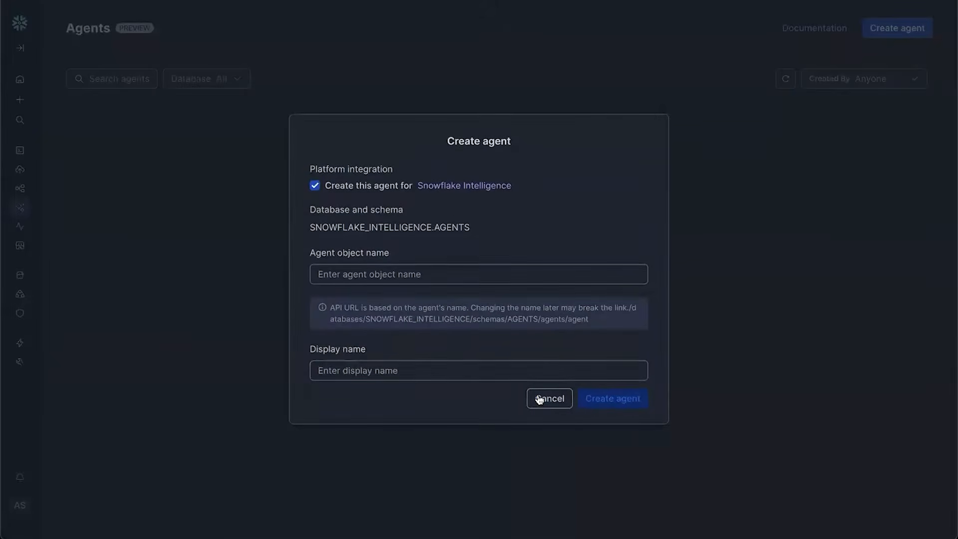
click(491, 274)
click(490, 274)
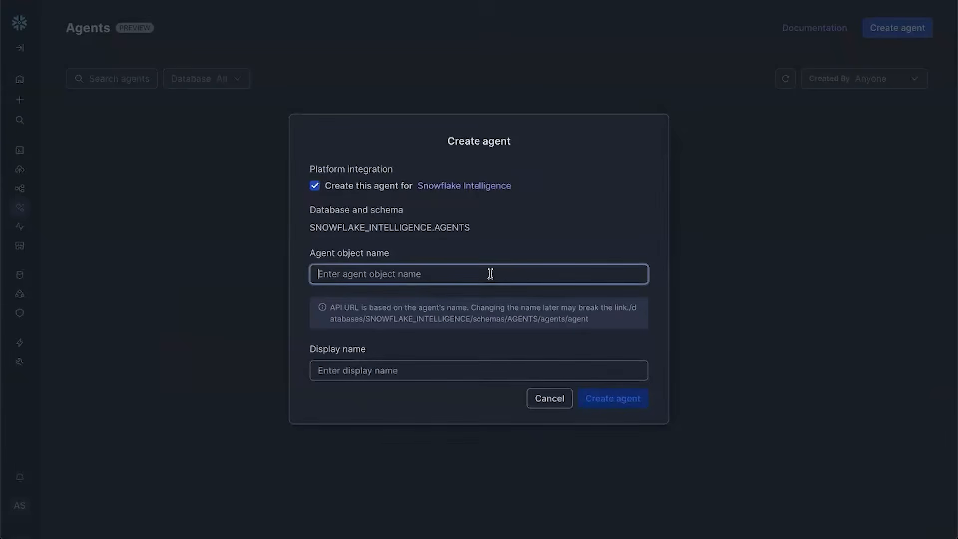
text(im)
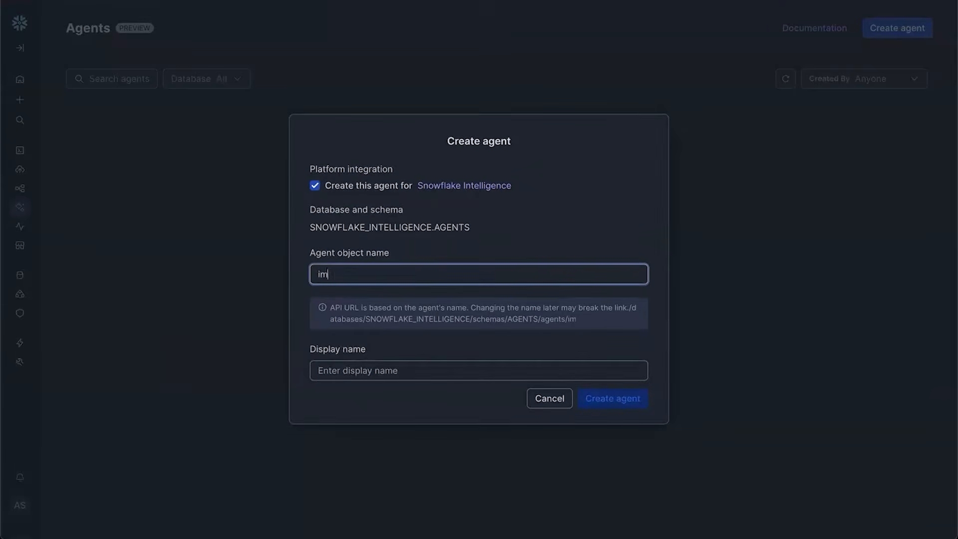
text(db_agent)
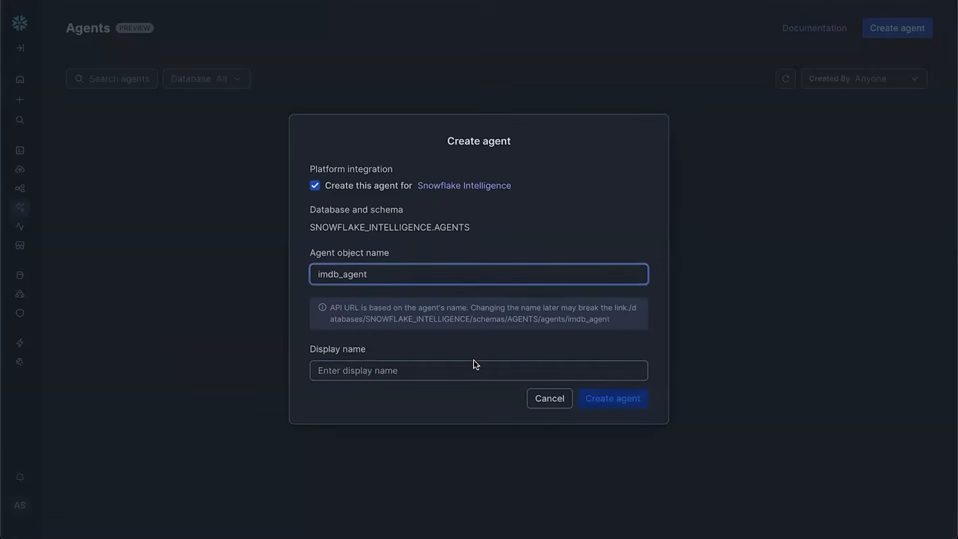
click(470, 366)
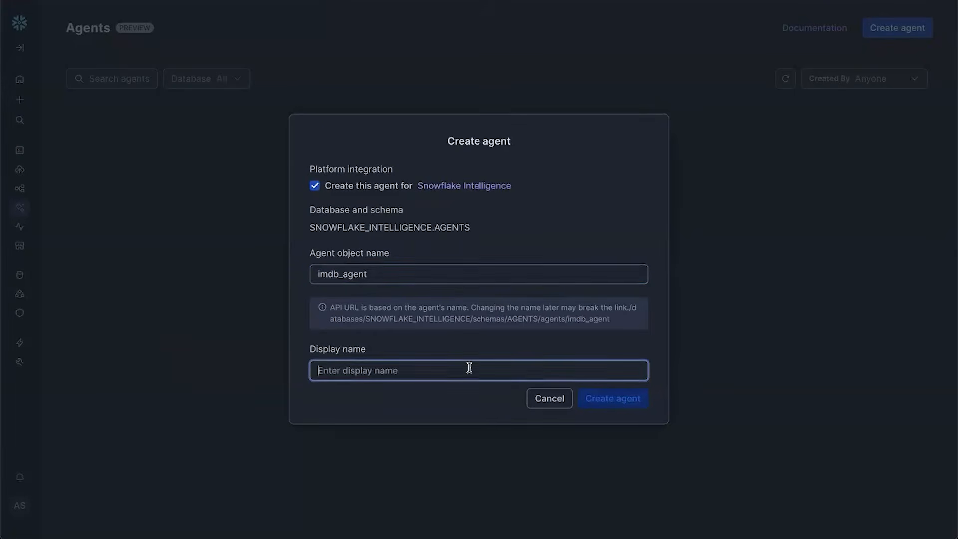
text(movie re)
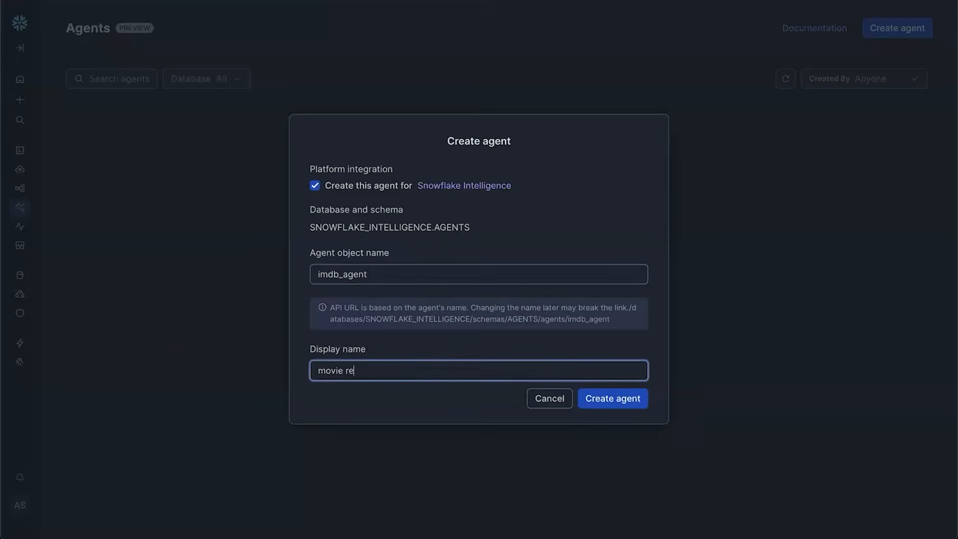
text(commender)
click(606, 399)
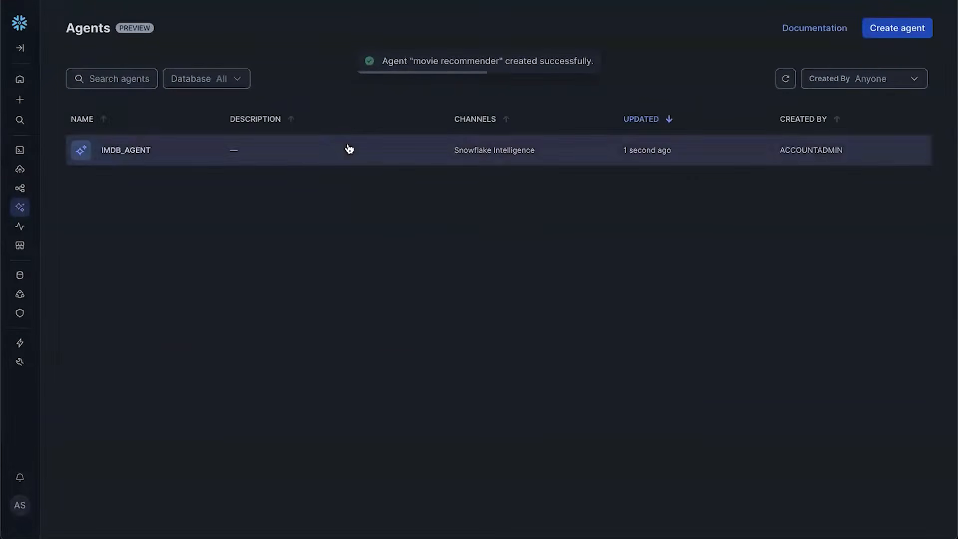
Open IMDB_AGENT in edit mode on its Tools settings page
click(349, 148)
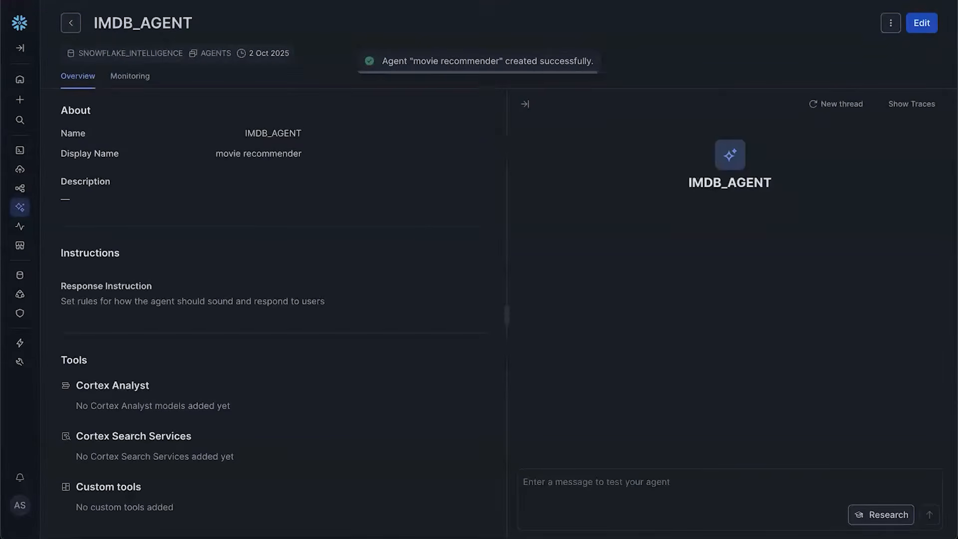
click(922, 22)
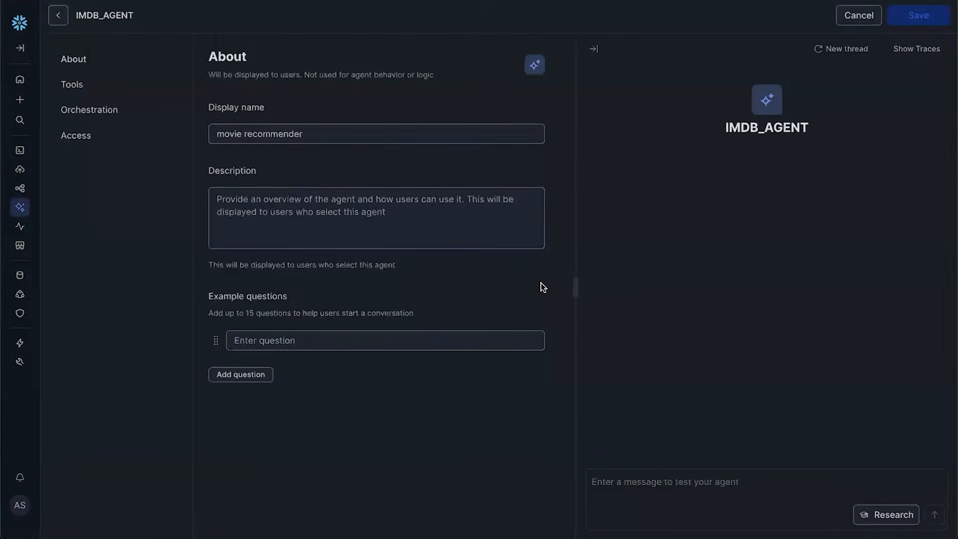
click(79, 88)
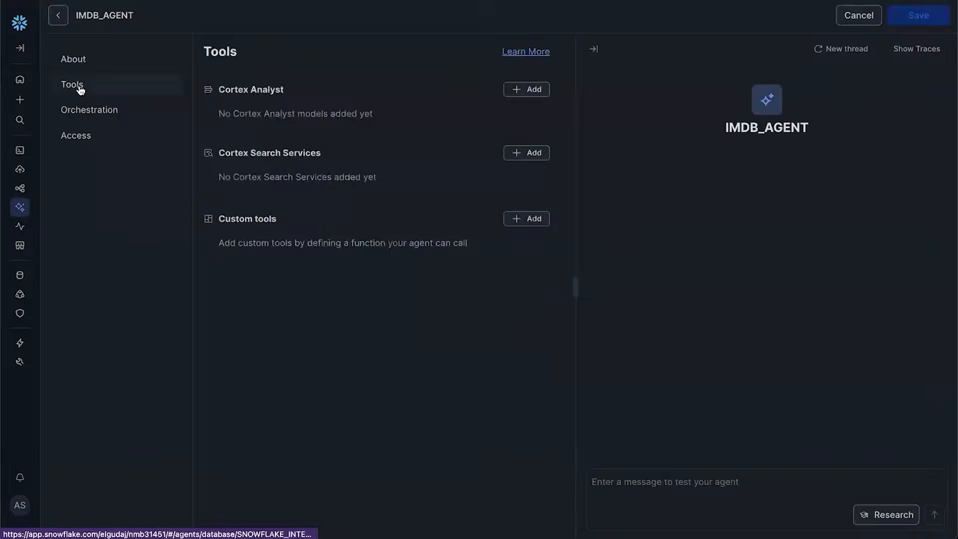
Add a Cortex Analyst tool 'semantic_view' on BUILD_DEMO.IMDB_DATA.IMDB_SV, described as searching the imdb movies table
click(530, 95)
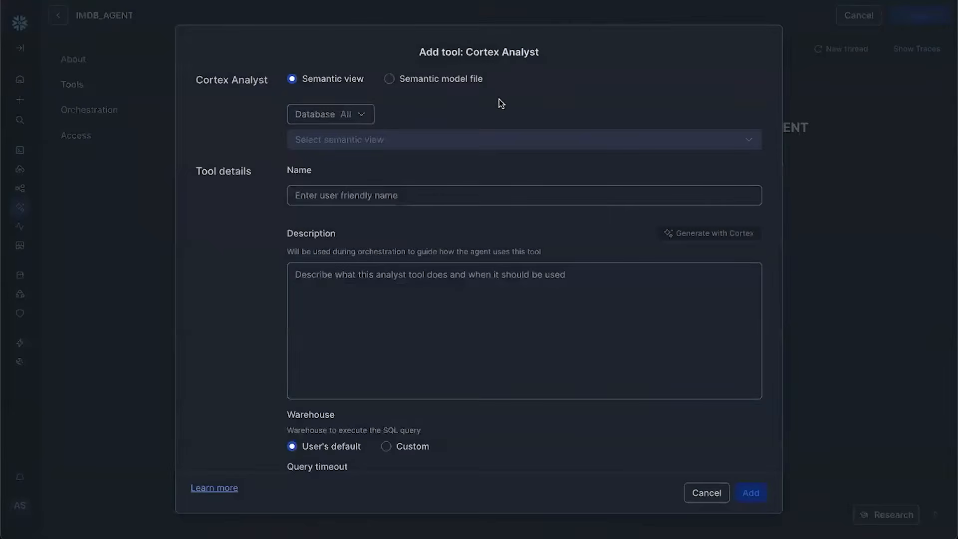
click(343, 116)
click(366, 191)
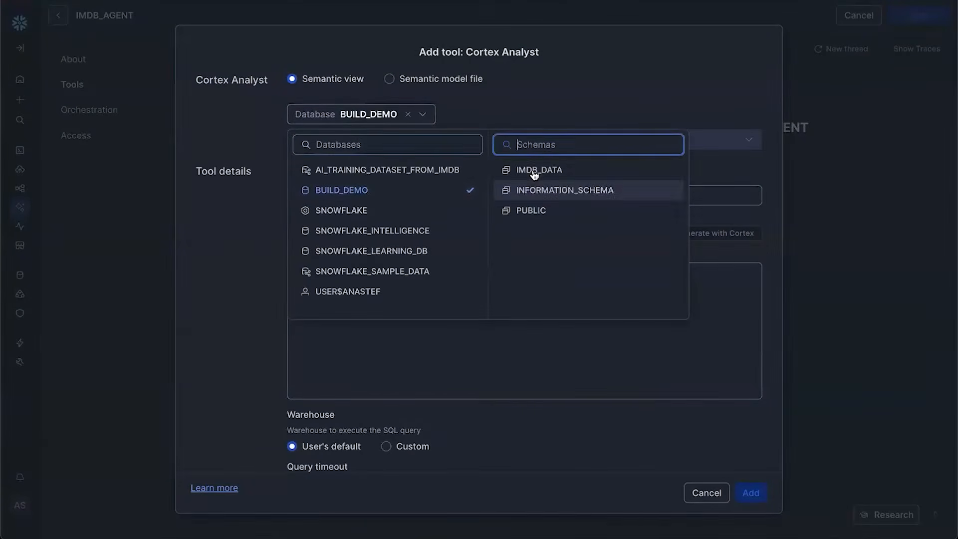
click(534, 172)
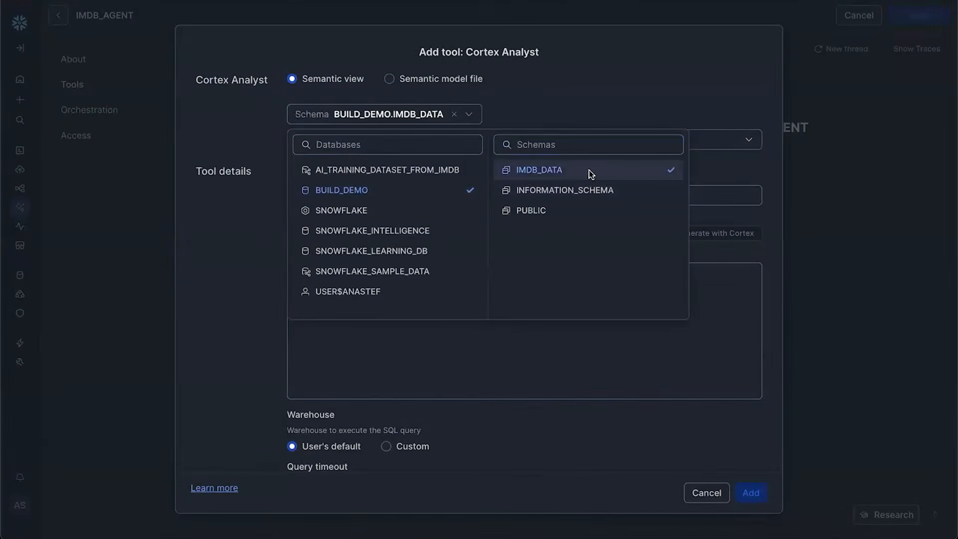
click(715, 139)
click(522, 169)
click(497, 191)
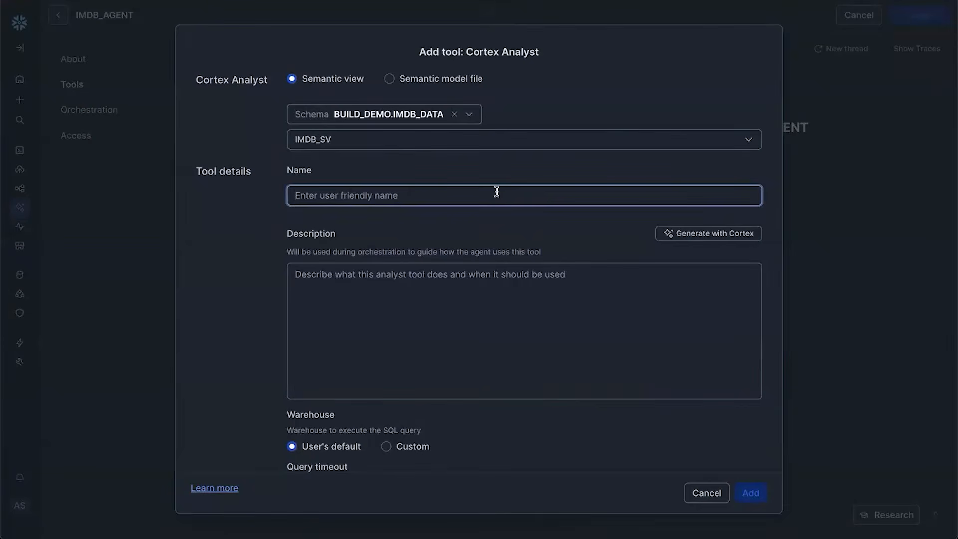
text(semant)
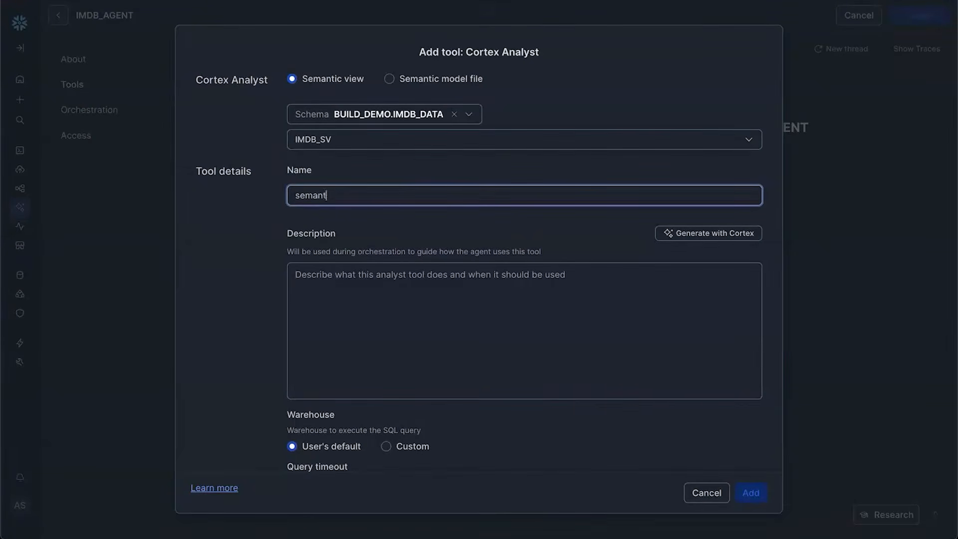
text(ic_view)
click(558, 330)
text(Use)
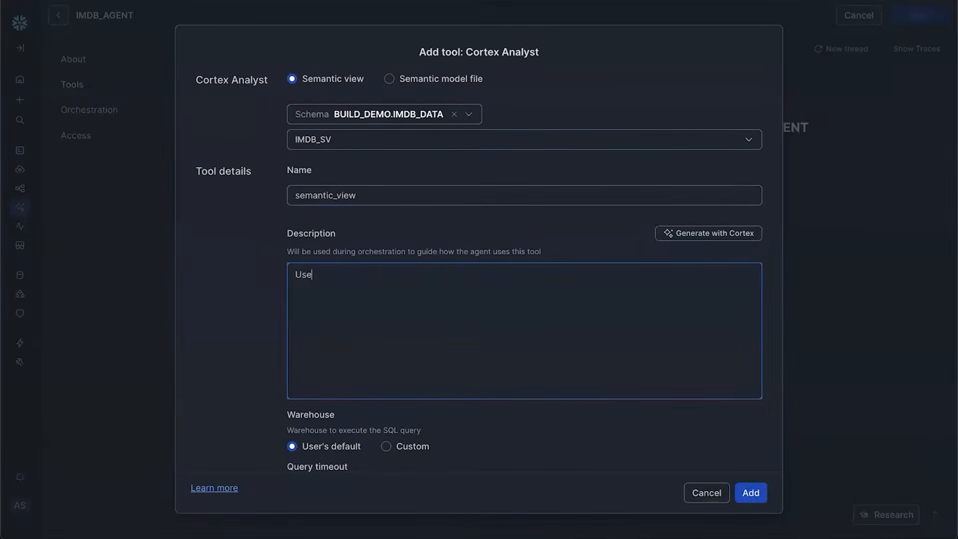
text( this tool to search in the tal)
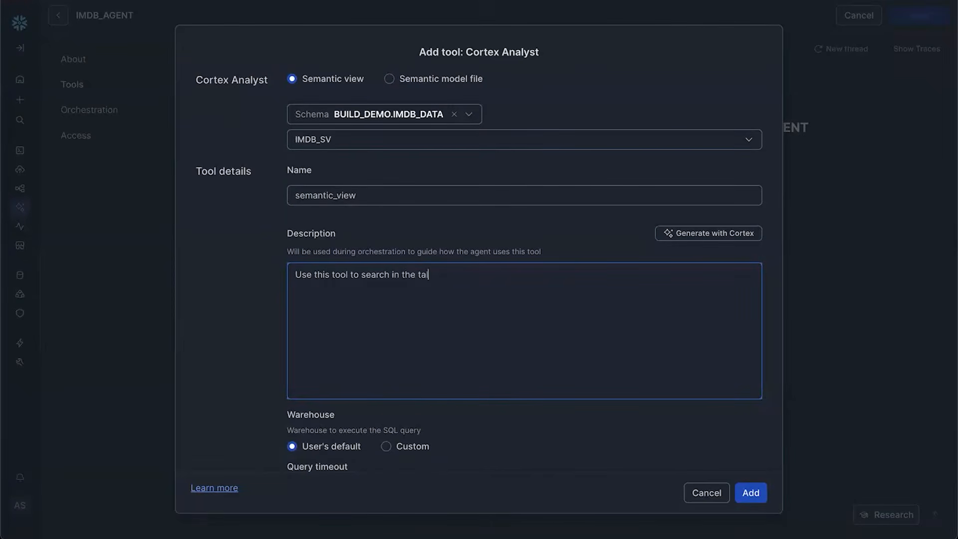
key(BackSpace)
text(ble of imdb movies)
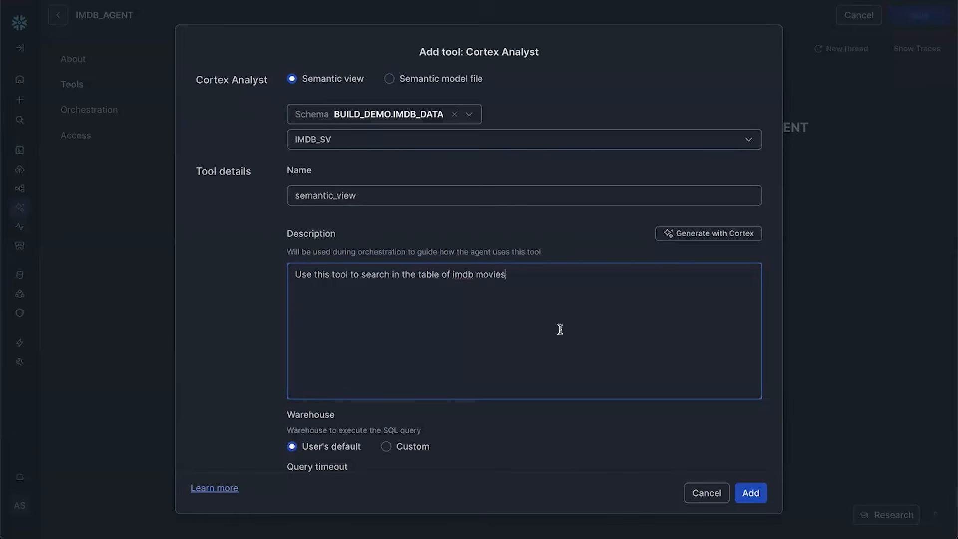
scroll(634, 372, down, 2)
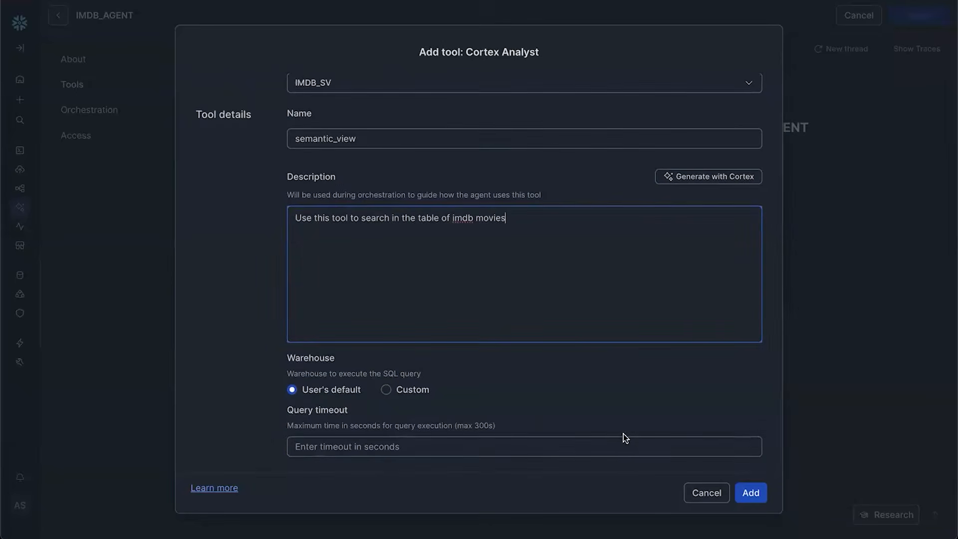
click(750, 493)
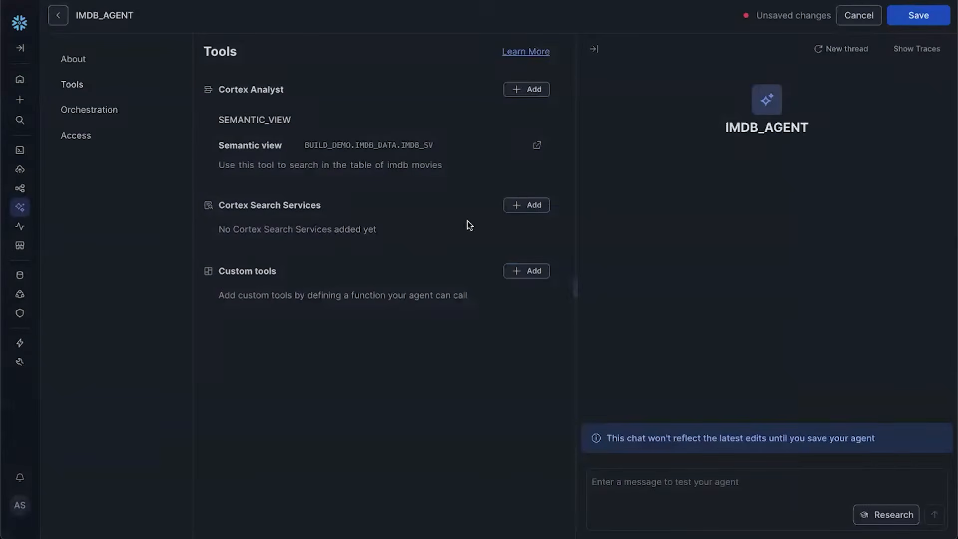
Start a Cortex Search tool using the BUILD_DEMO.IMDB_DATA.IMDB_SEARCH service
click(522, 211)
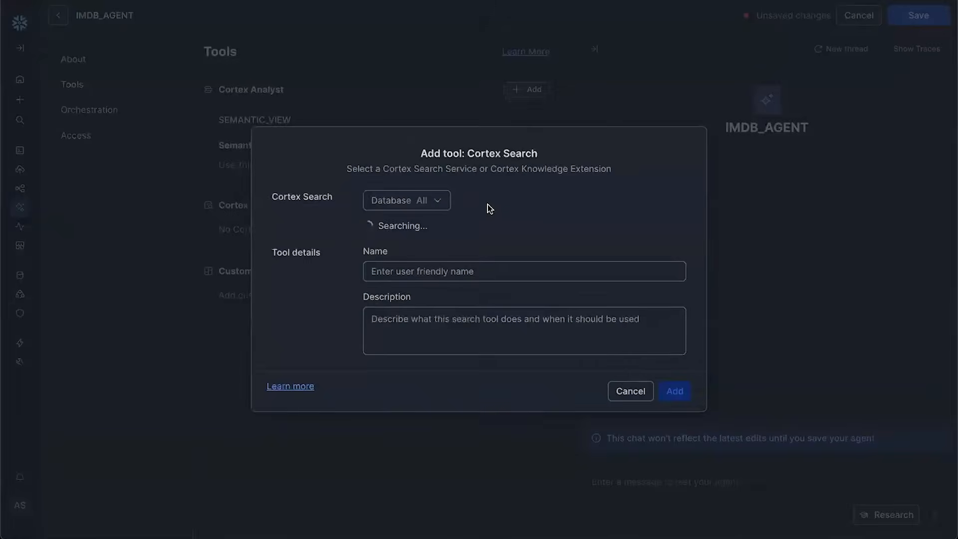
click(417, 200)
click(412, 276)
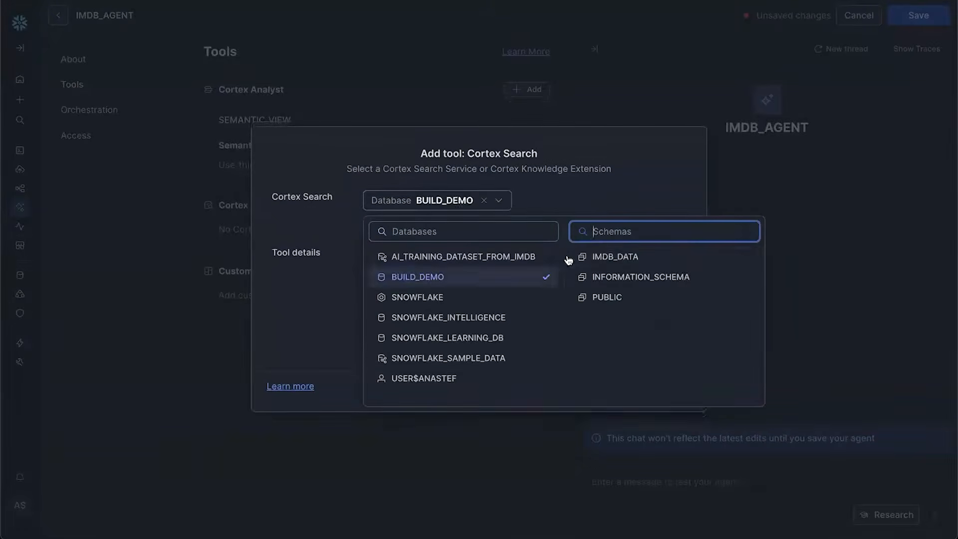
click(602, 258)
click(598, 191)
click(461, 225)
click(449, 274)
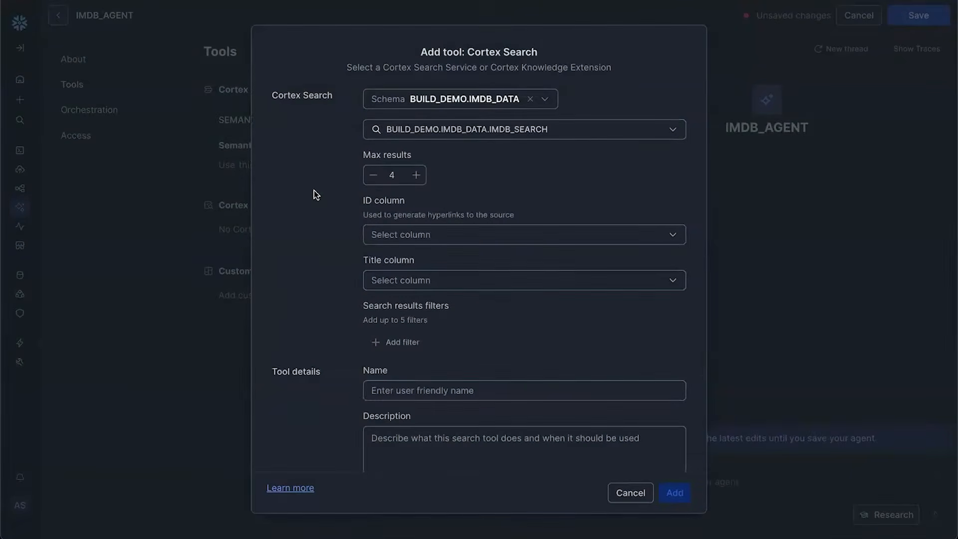
Set max results to 3, with URL as ID column and TITLE as title column
click(369, 182)
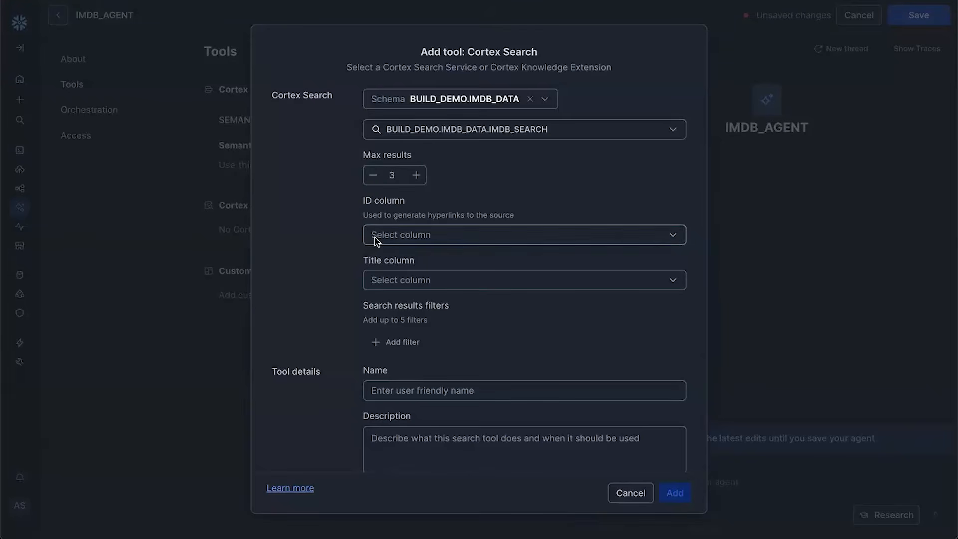
click(375, 238)
click(375, 306)
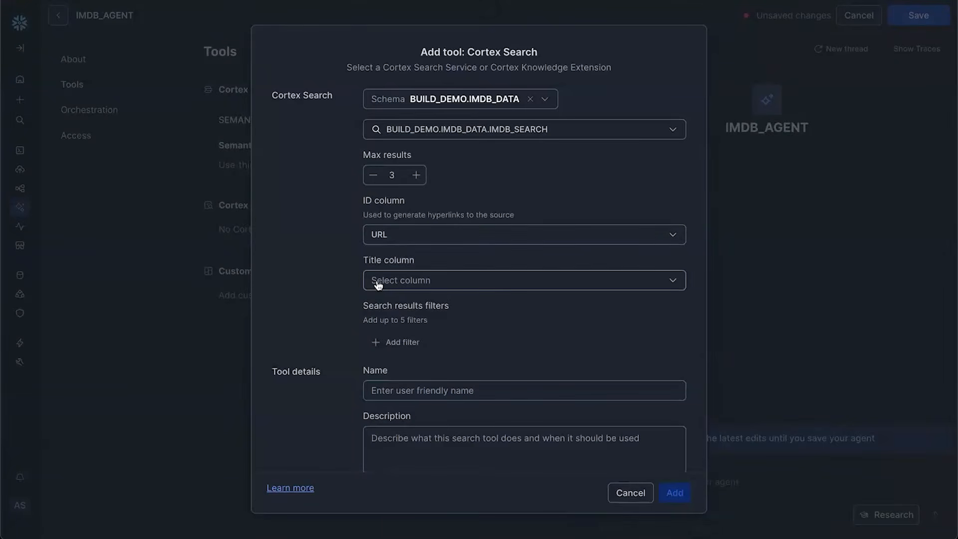
click(450, 282)
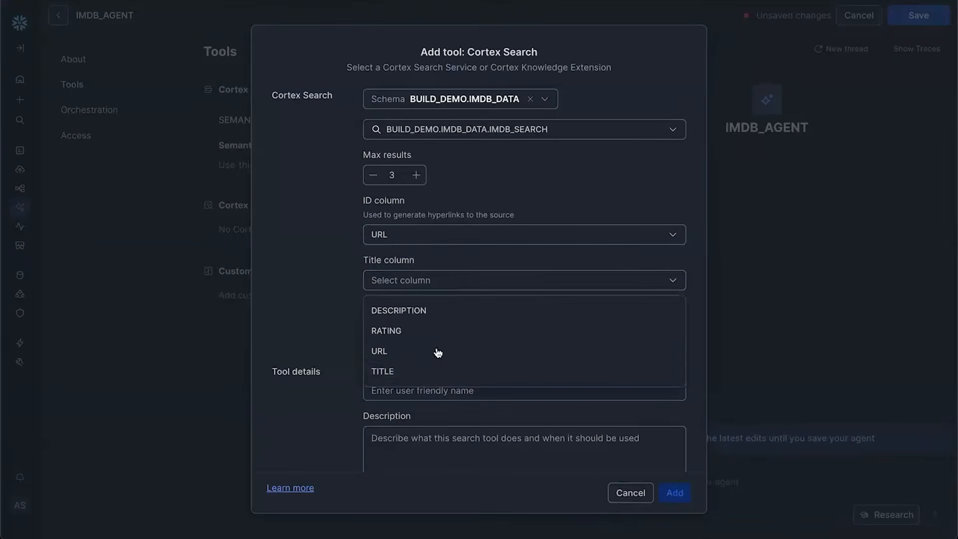
click(436, 368)
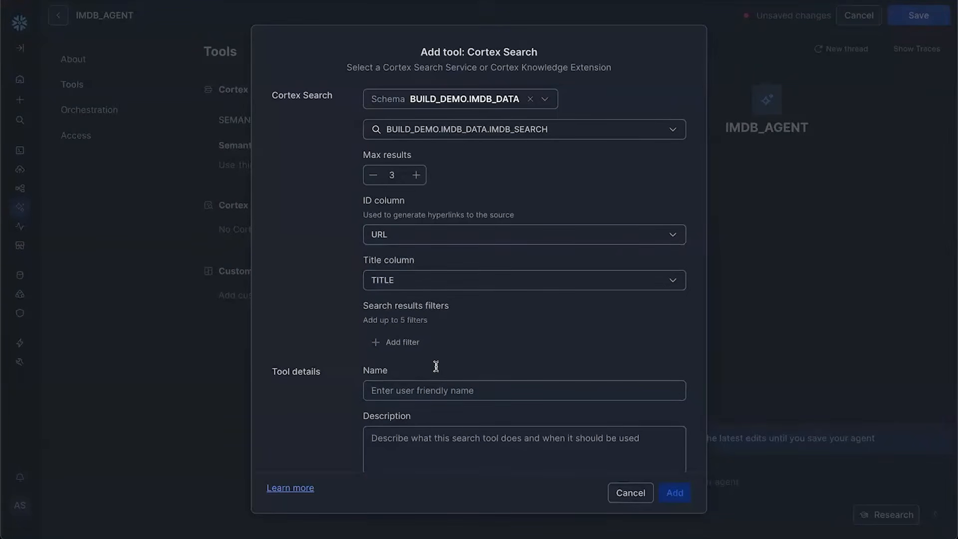
Add a RATING filter with value 9 and name the tool 'search'
scroll(436, 366, down, 1)
click(436, 372)
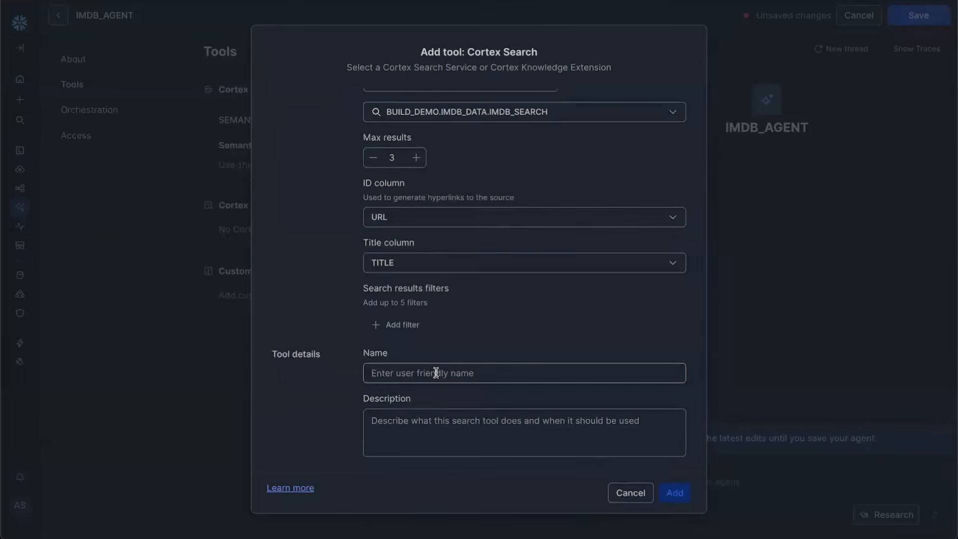
click(399, 325)
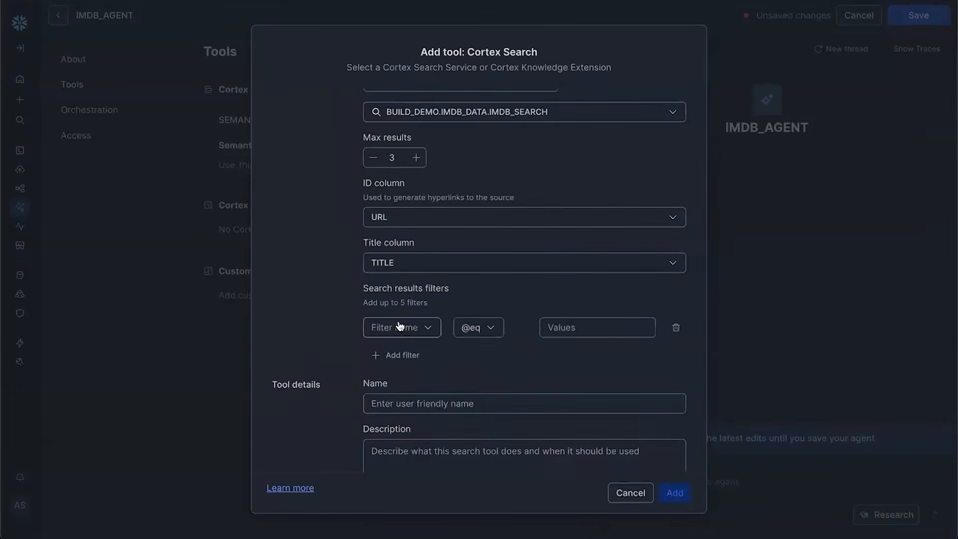
click(406, 329)
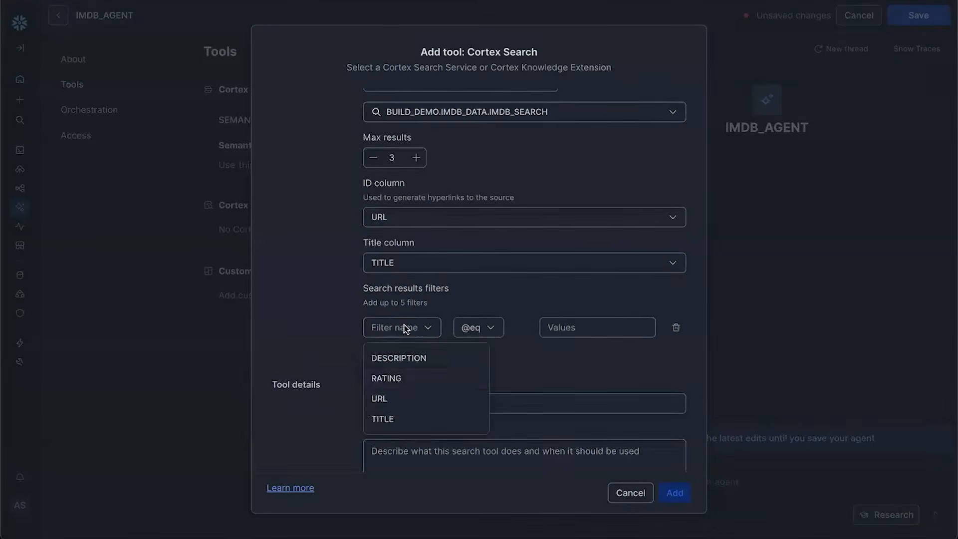
click(410, 379)
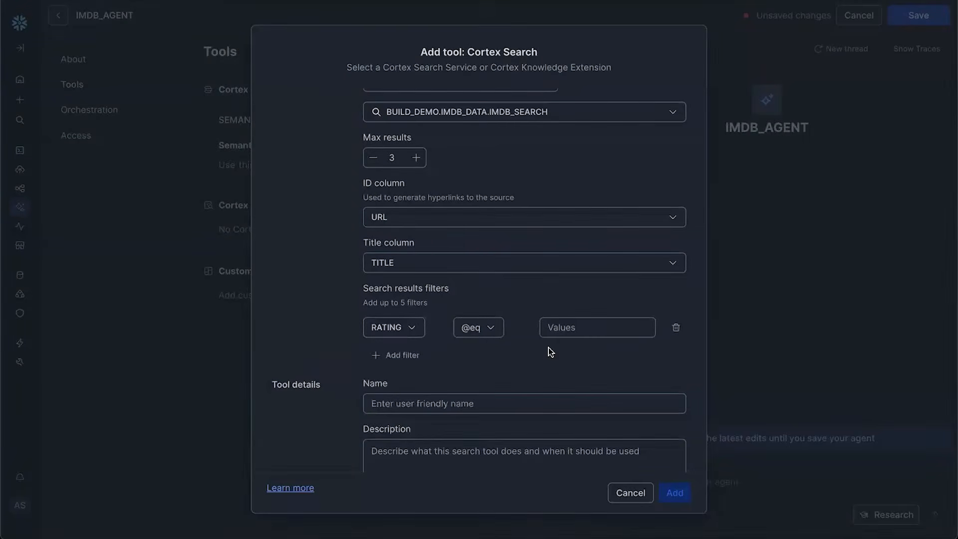
scroll(549, 352, down, 1)
click(536, 380)
text(search)
click(564, 298)
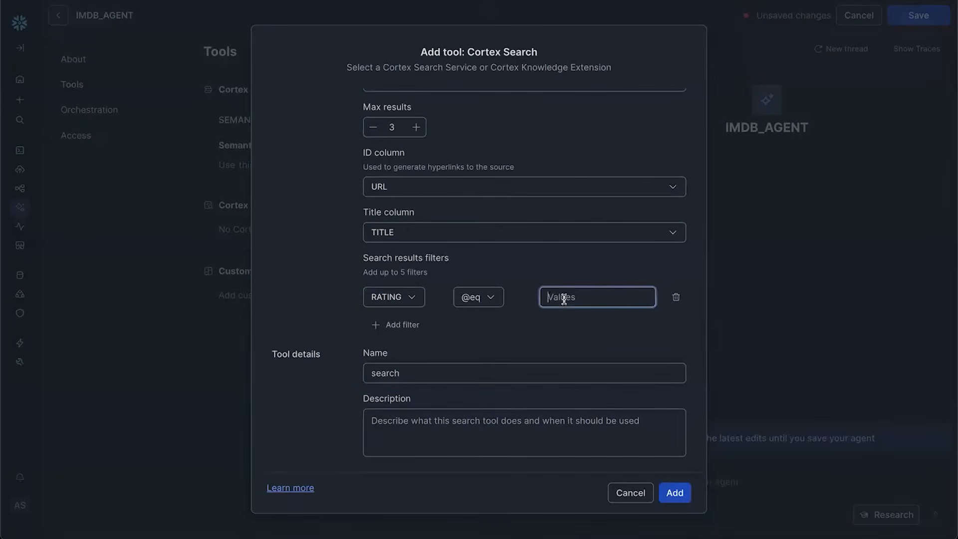
text(9)
Describe the tool as finding a suitable movie based on the description, then add it
click(485, 421)
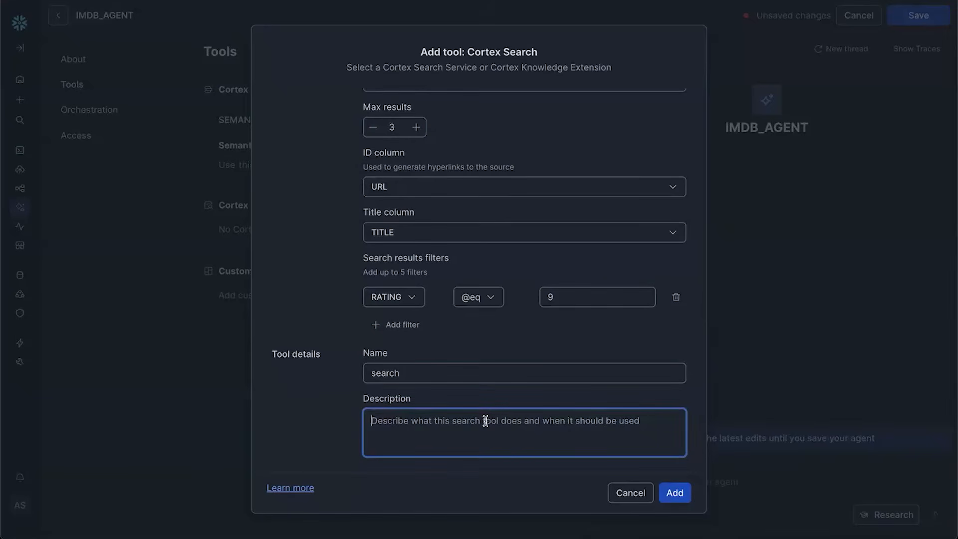
text(use this too)
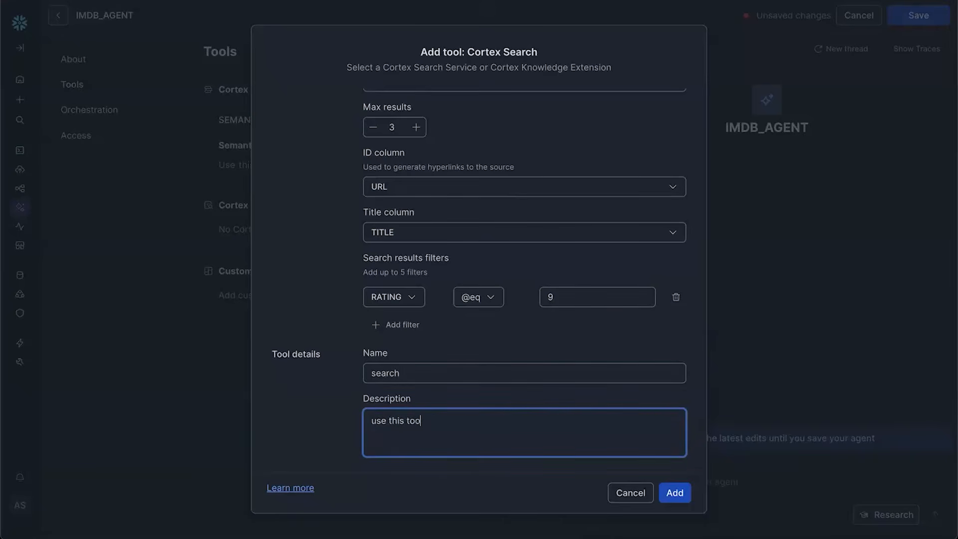
text(l to find a suitable movie )
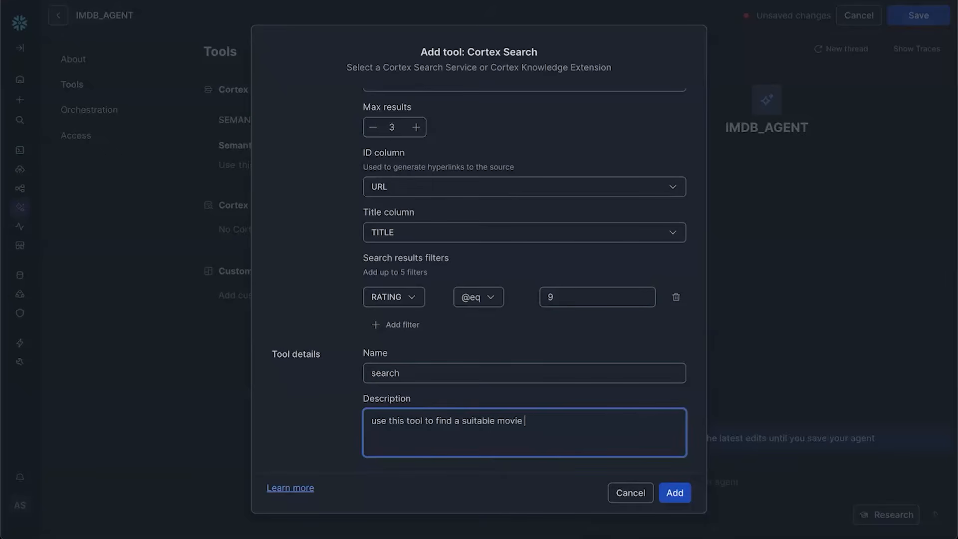
text(based on the description)
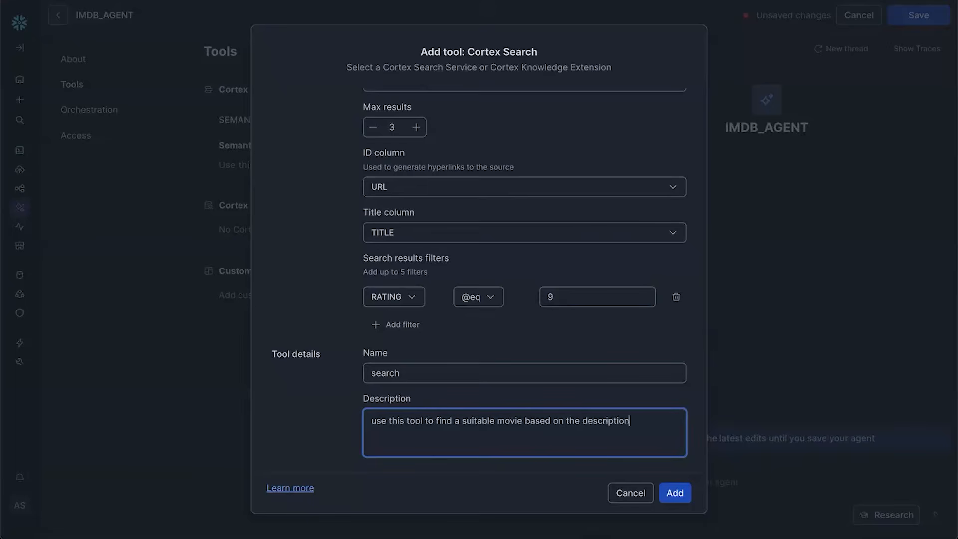
click(675, 492)
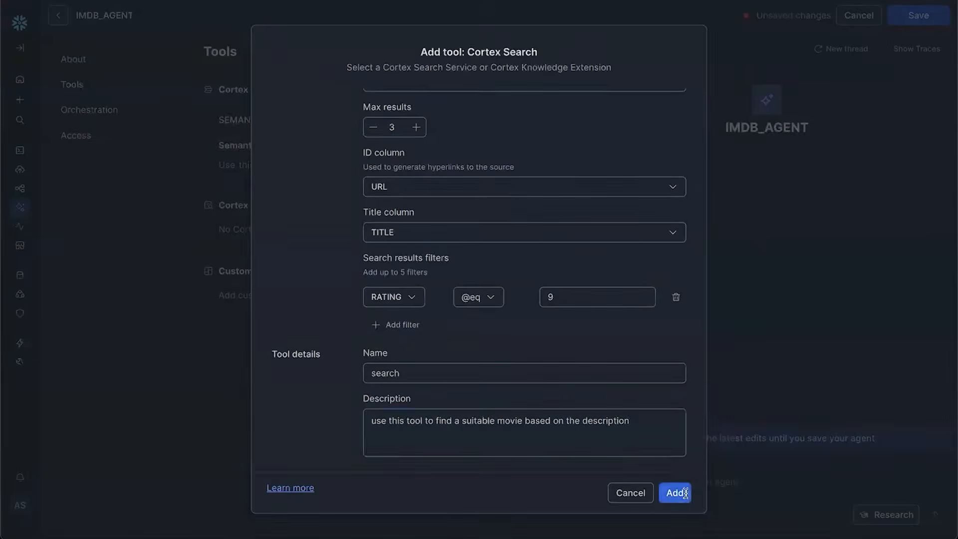
With the SEARCH tool added, switch to the agent's Orchestration section
click(423, 432)
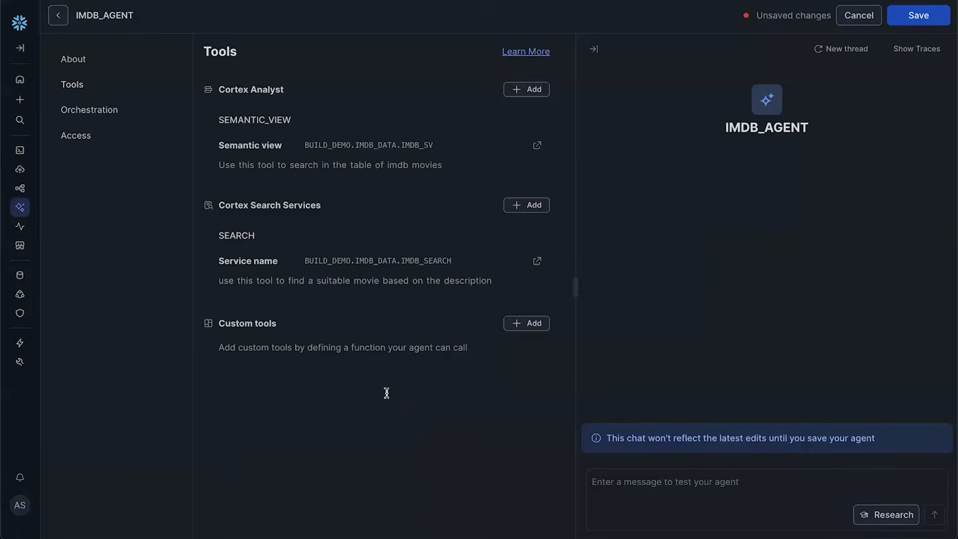
click(114, 111)
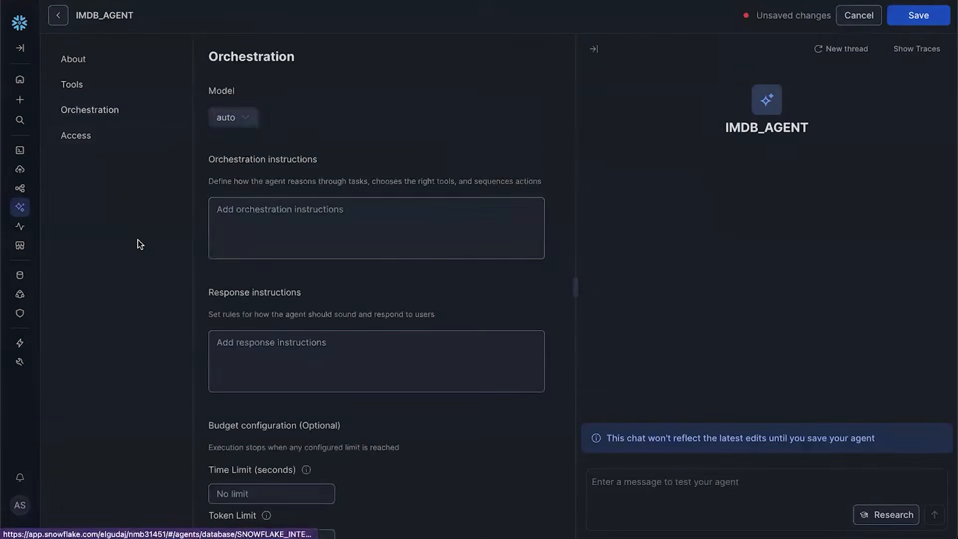
Set the response instructions to 'Summarize the movie description and provide rating'
click(300, 357)
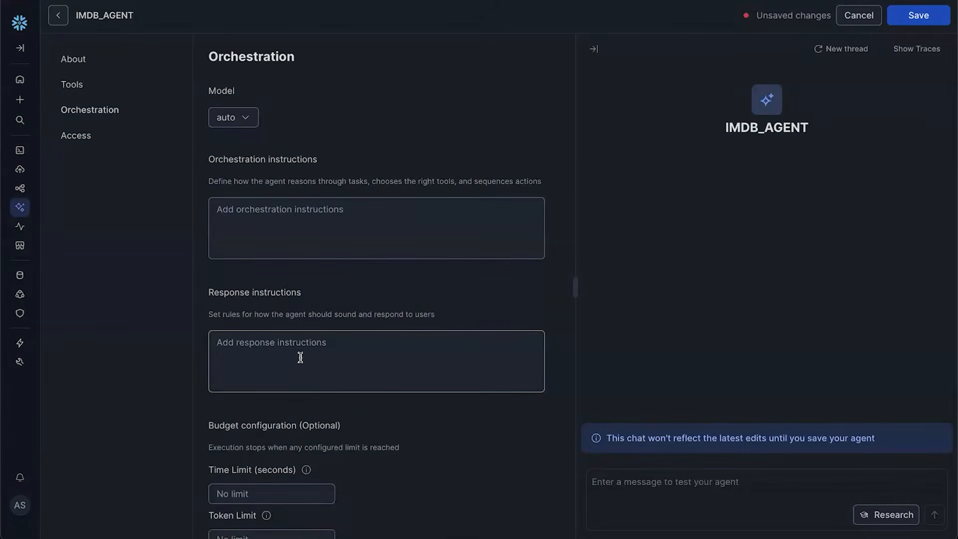
click(301, 357)
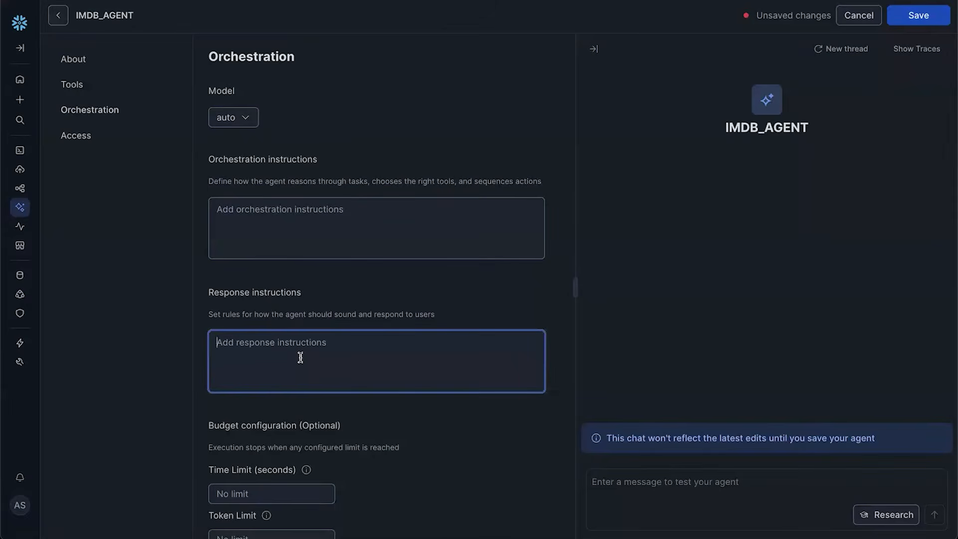
text(Summarize the )
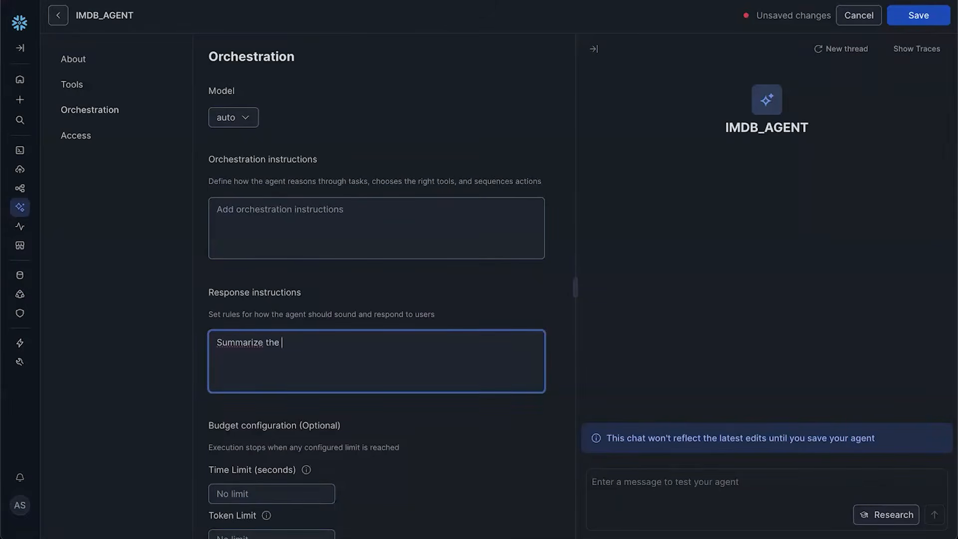
text(movie description and p)
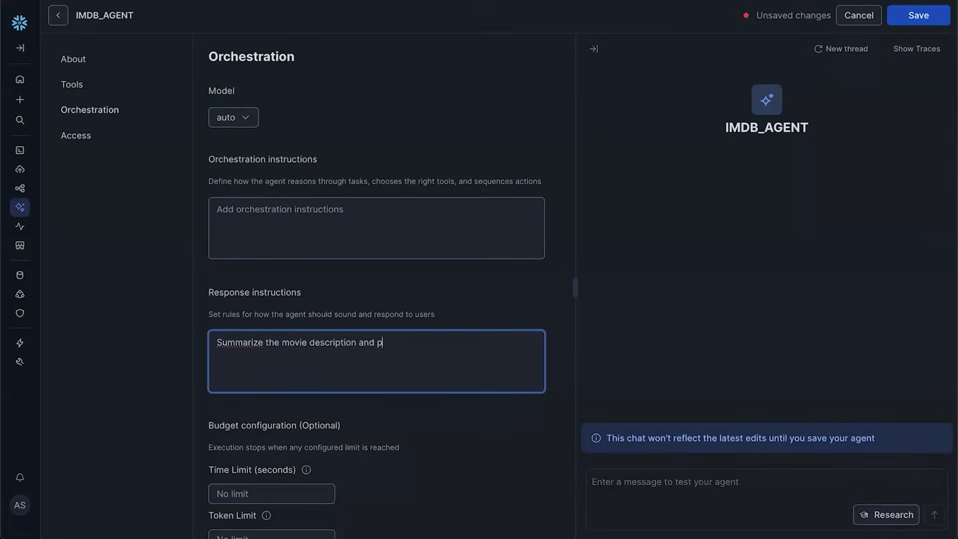
text(rovide rating)
Set orchestration instructions to 'Use search to a selection and analyst to query data' and save
click(237, 230)
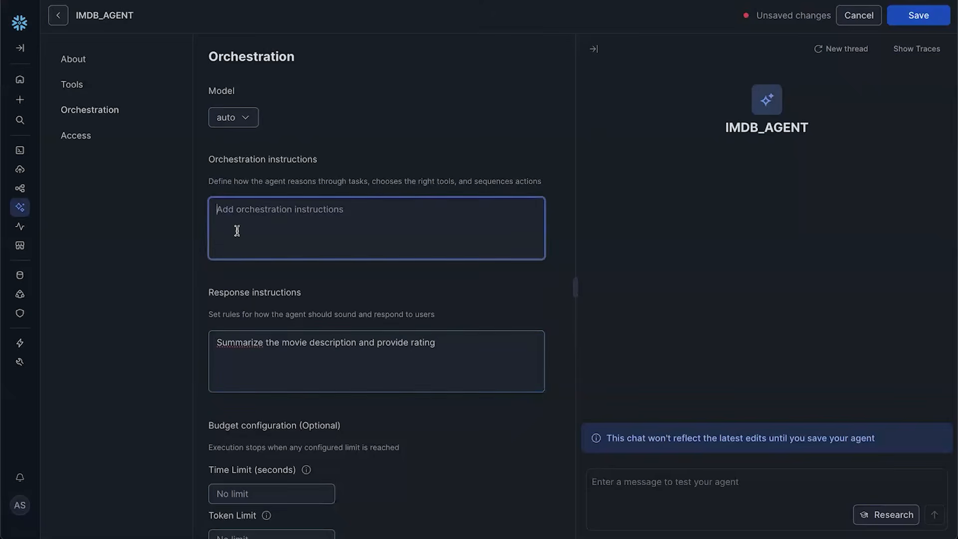
text(U)
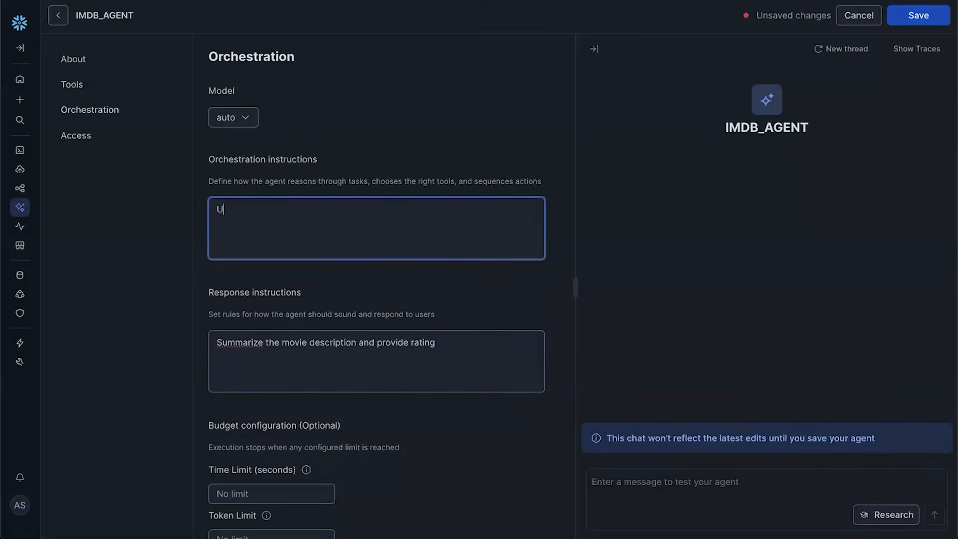
text(se search to make)
text(a selection and )
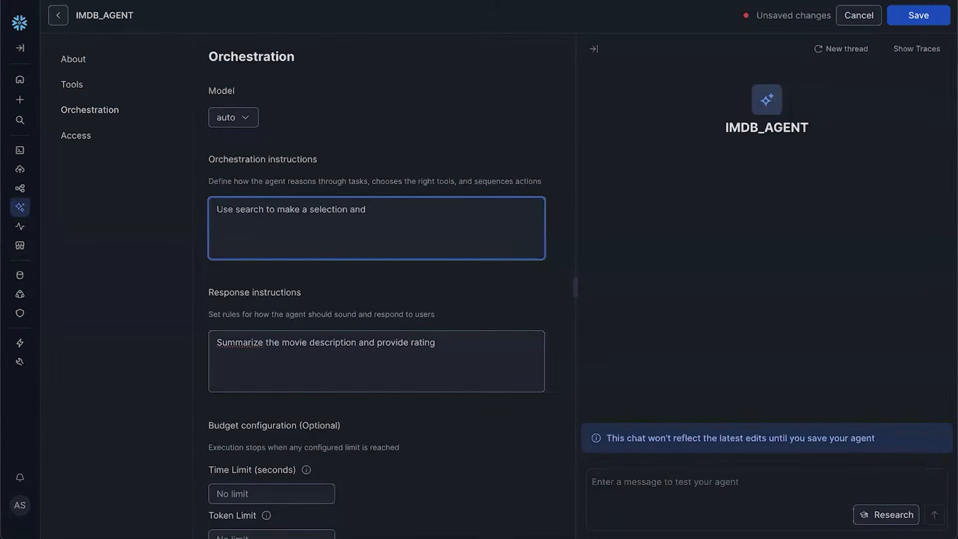
text(analyst to query data)
click(826, 240)
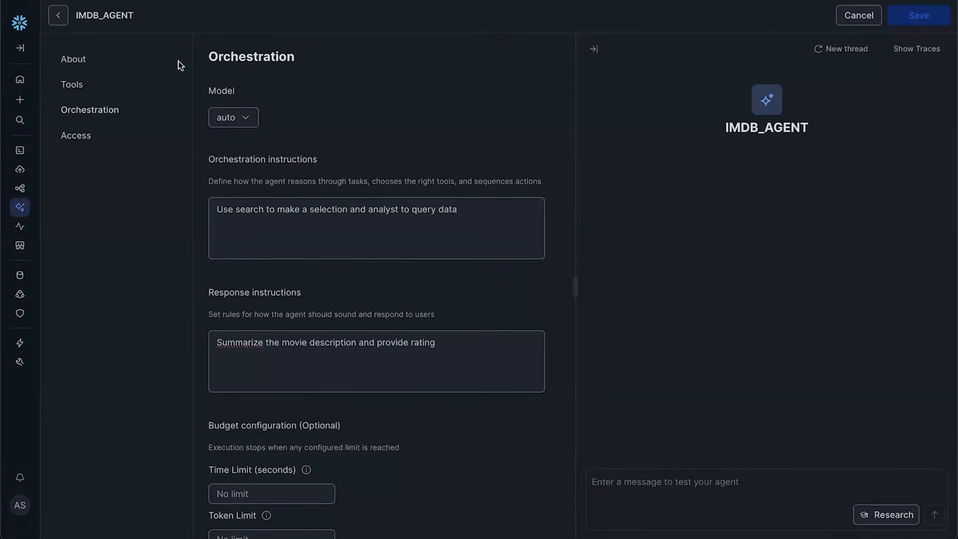
Return to the agents list, then open Snowflake Intelligence from the AI & ML menu
click(58, 15)
click(70, 23)
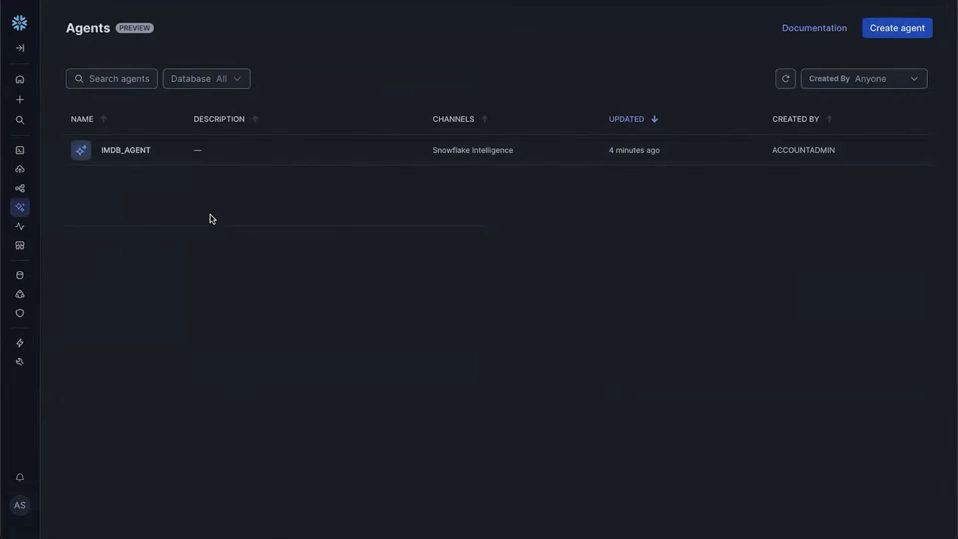
drag(570, 169, 566, 175)
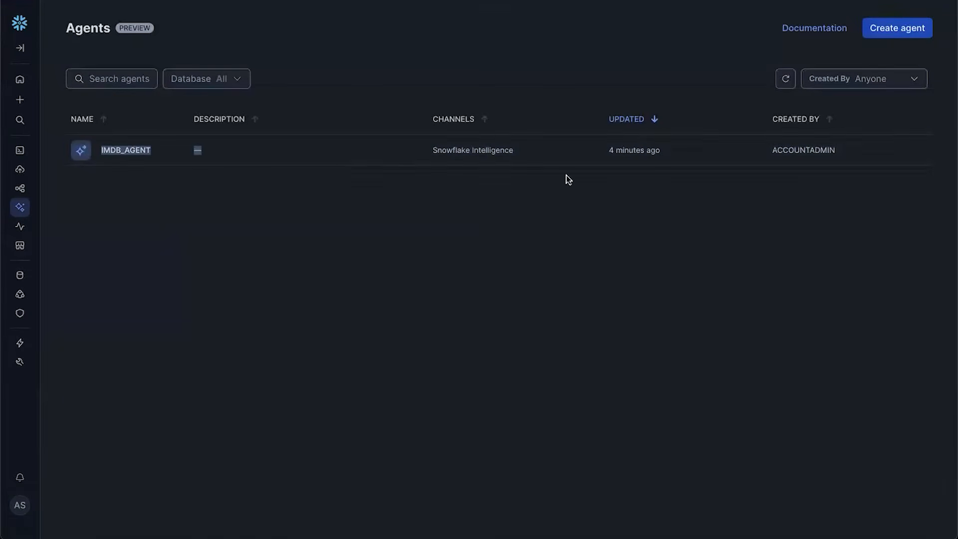
click(491, 298)
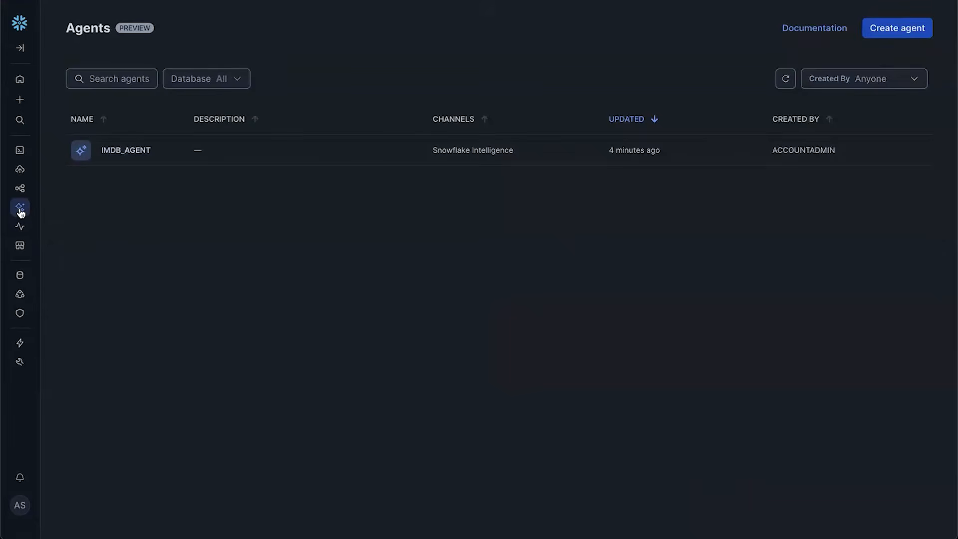
mouse_move(20, 212)
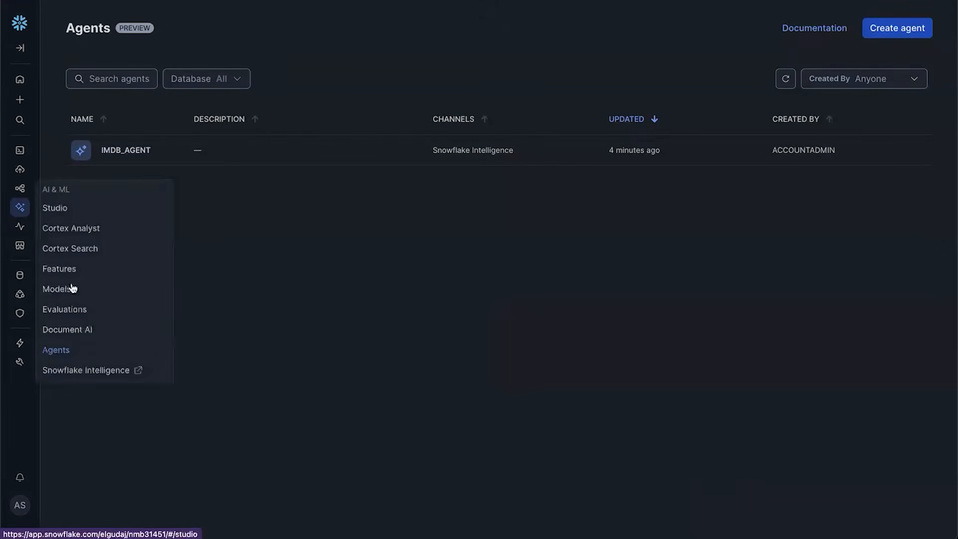
click(80, 372)
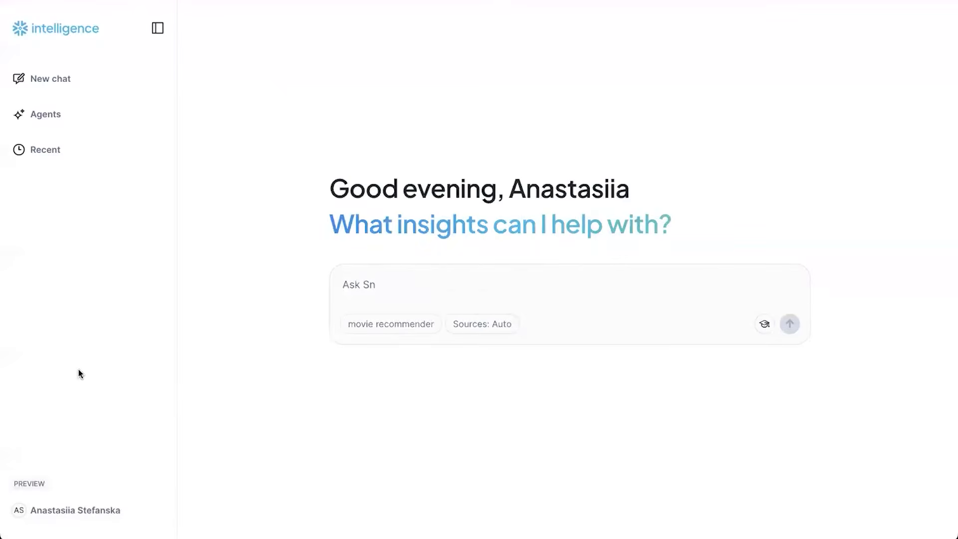
Ask for a greatly rated movie that motivates learning new technology and connects to scientific research
click(368, 328)
click(366, 286)
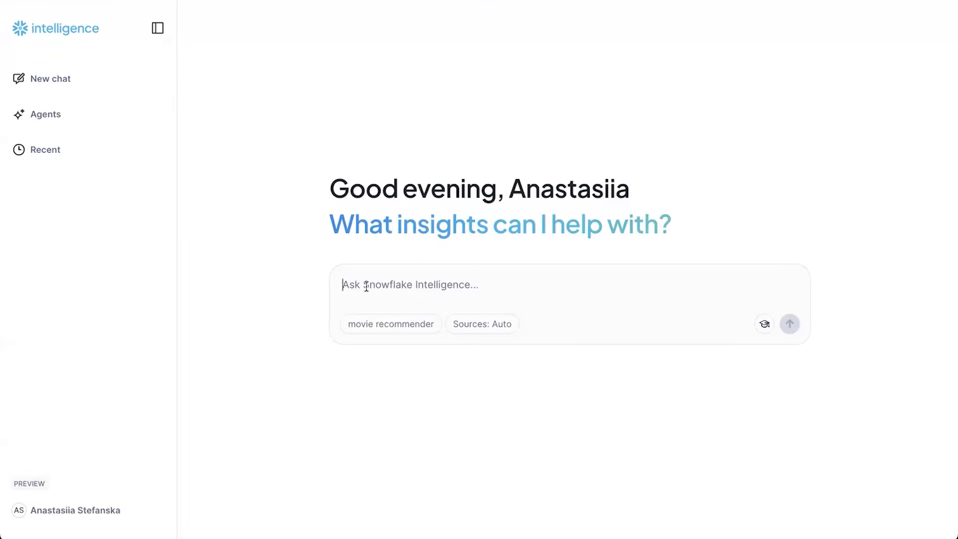
text(Recommne)
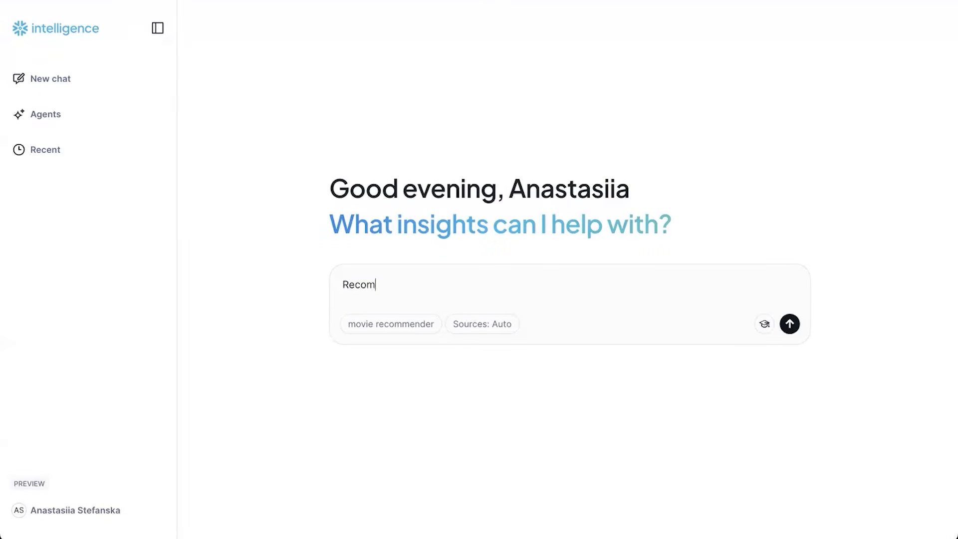
key(BackSpace)
key(BackSpace)
text(end me a movie w)
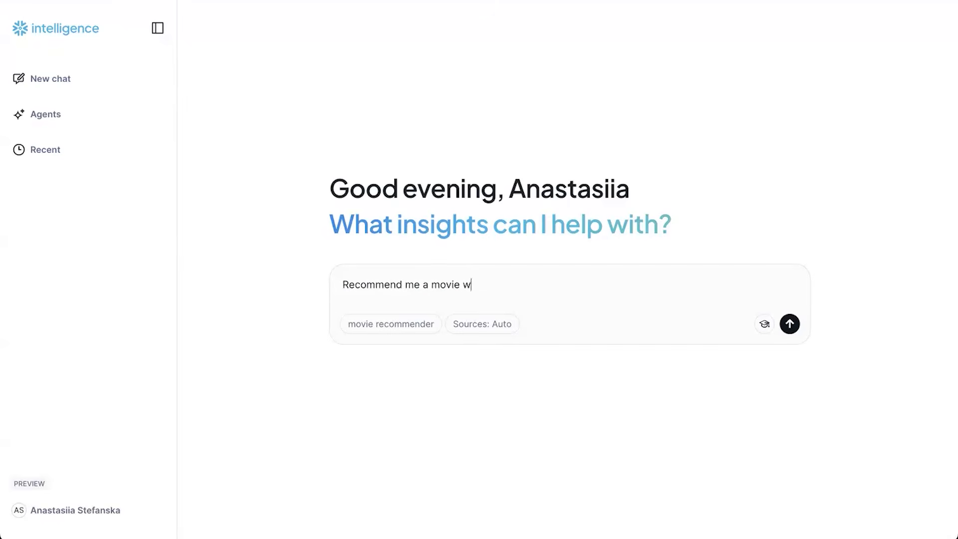
text(hich motivates me to lear)
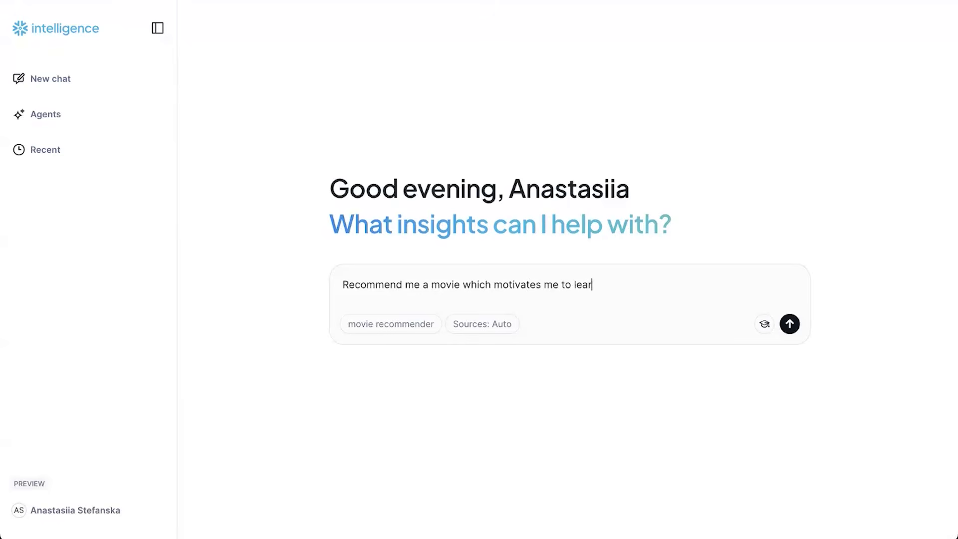
text(n some new technology )
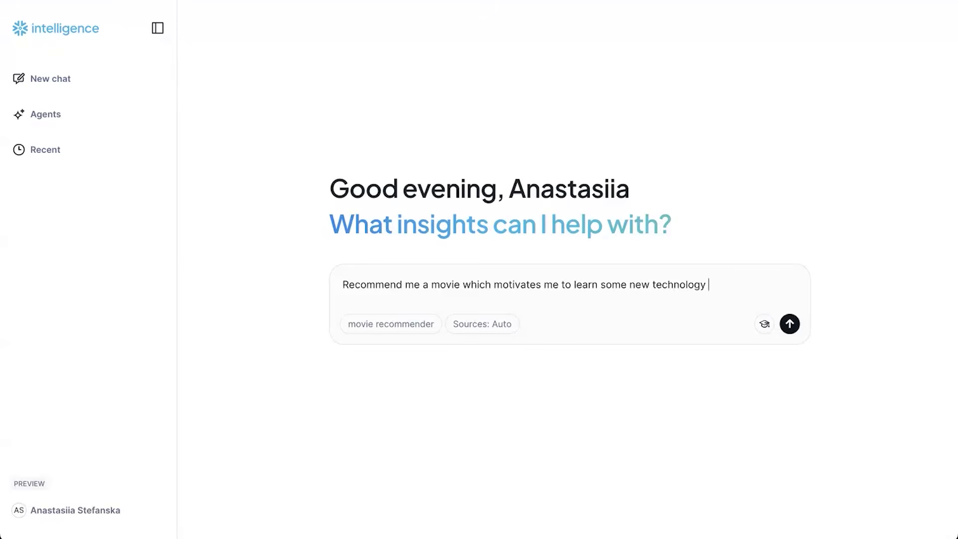
text(and perhaps connec)
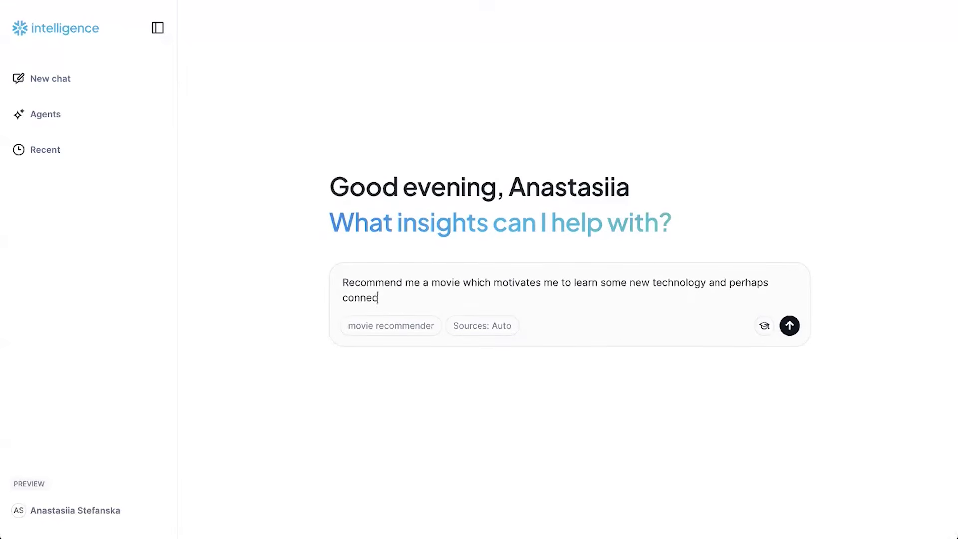
text(ts it to some scie)
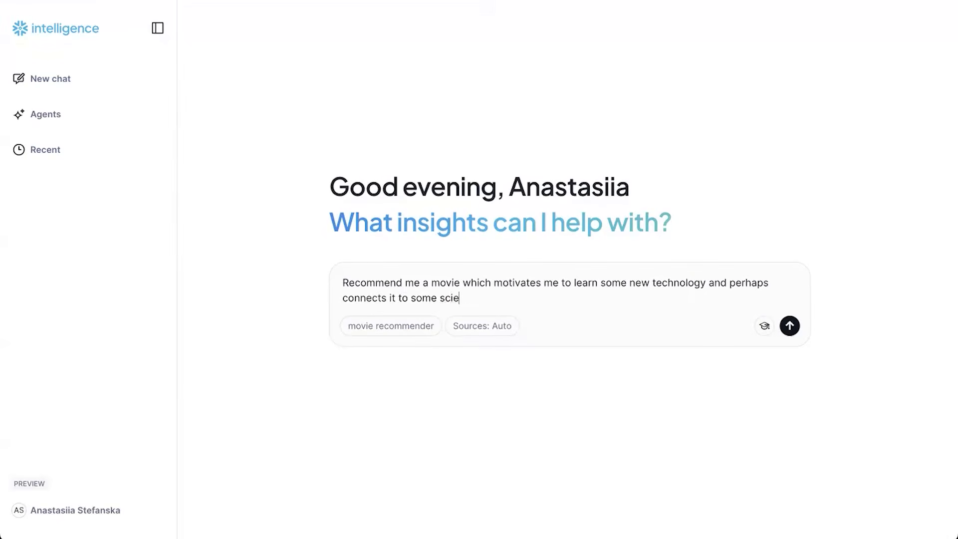
text(tific research, and had)
key(BackSpace)
text(s a great rating)
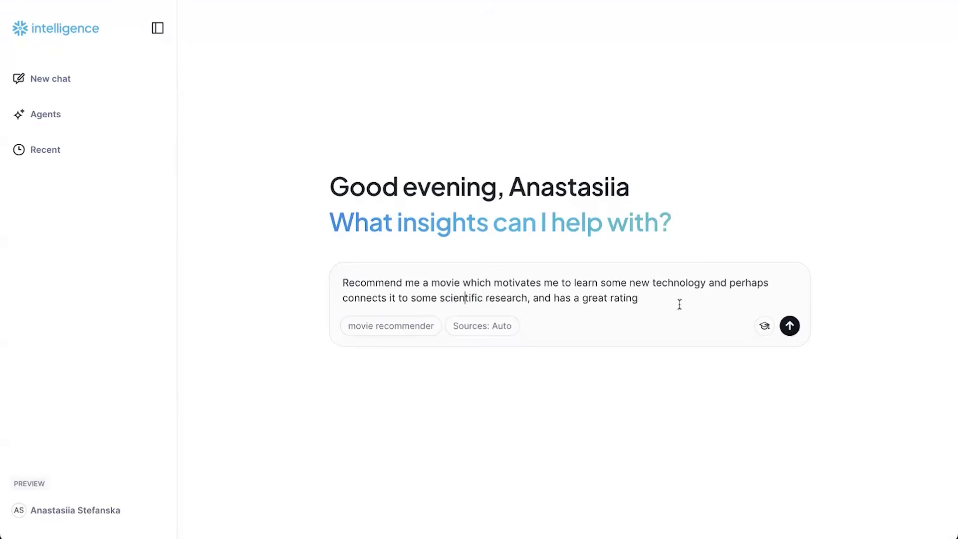
key(Return)
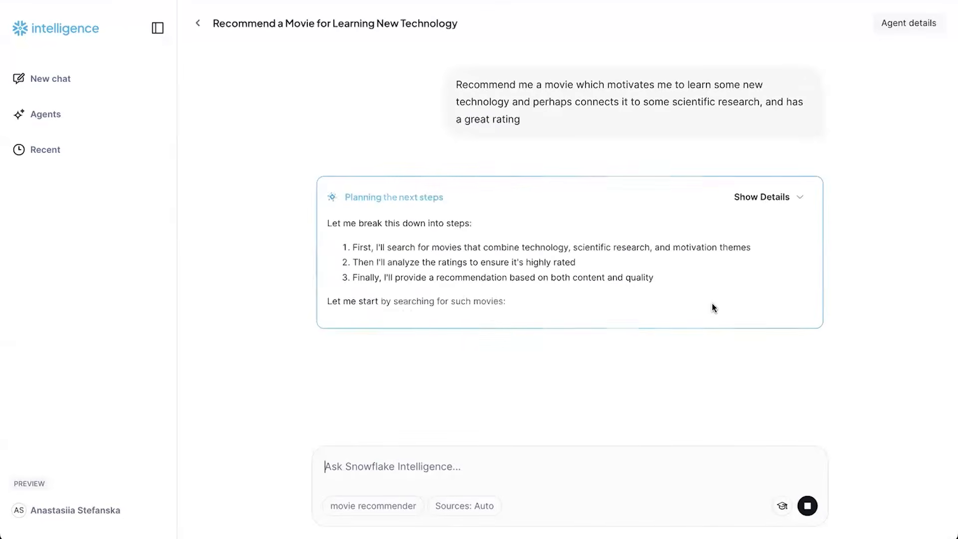
Show the agent's details and read its plan and the SQL ratings check of three candidates
click(764, 196)
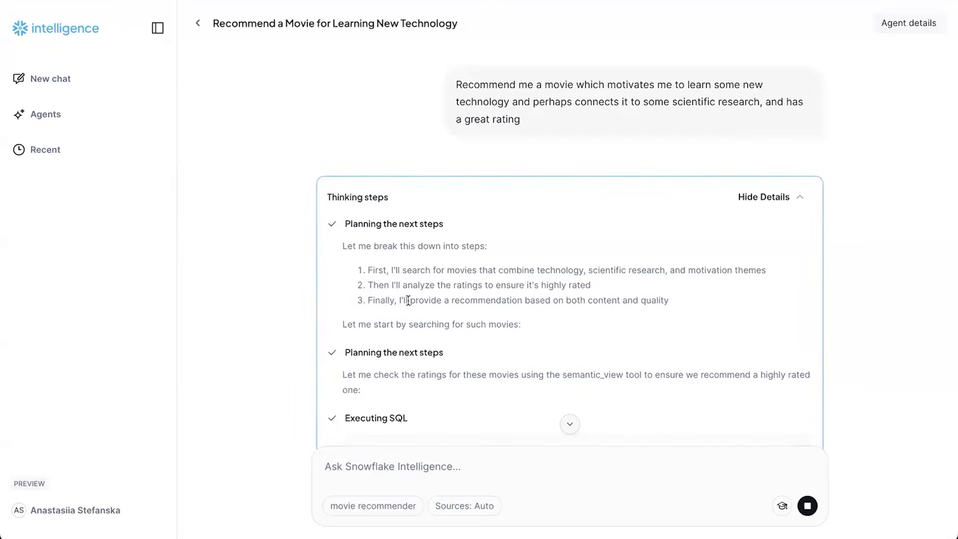
drag(397, 325, 524, 320)
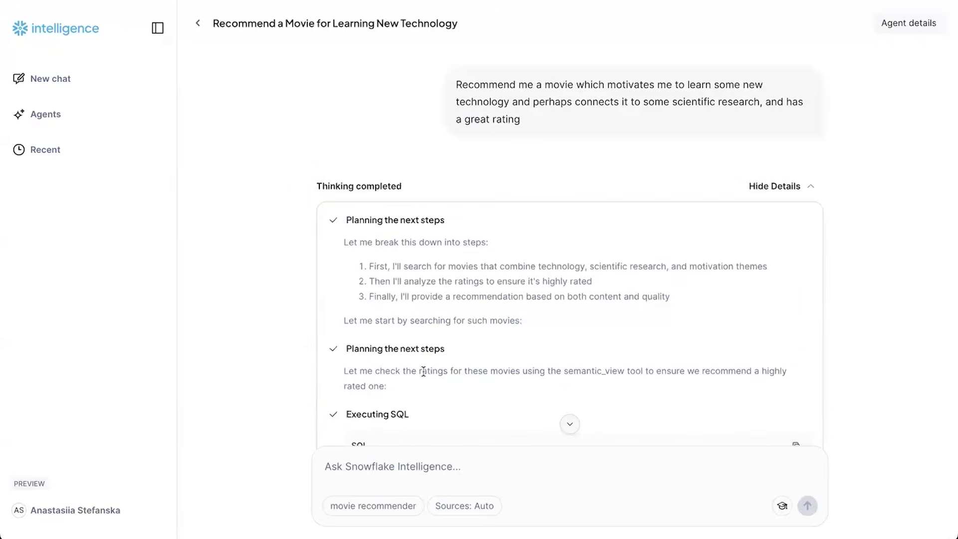
scroll(424, 371, down, 1)
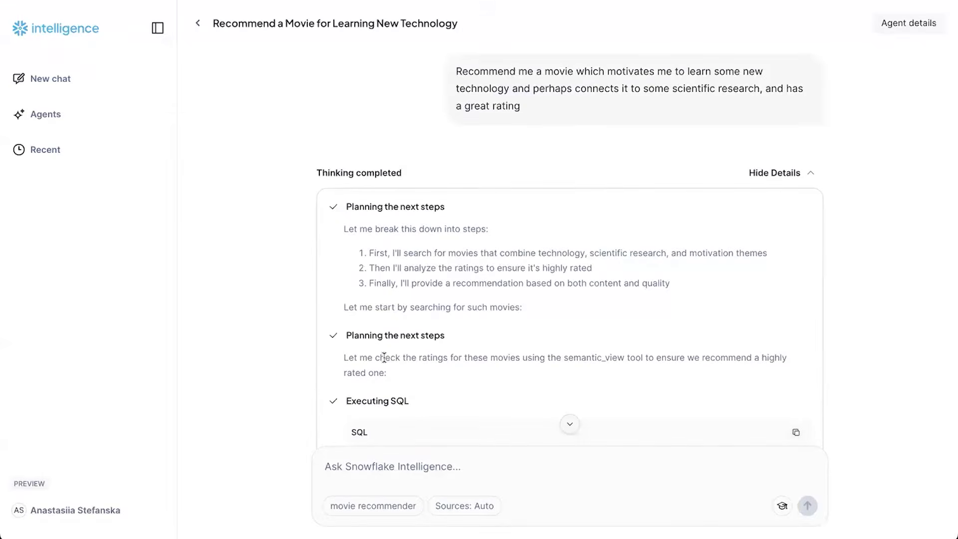
scroll(384, 357, down, 2)
drag(613, 333, 627, 347)
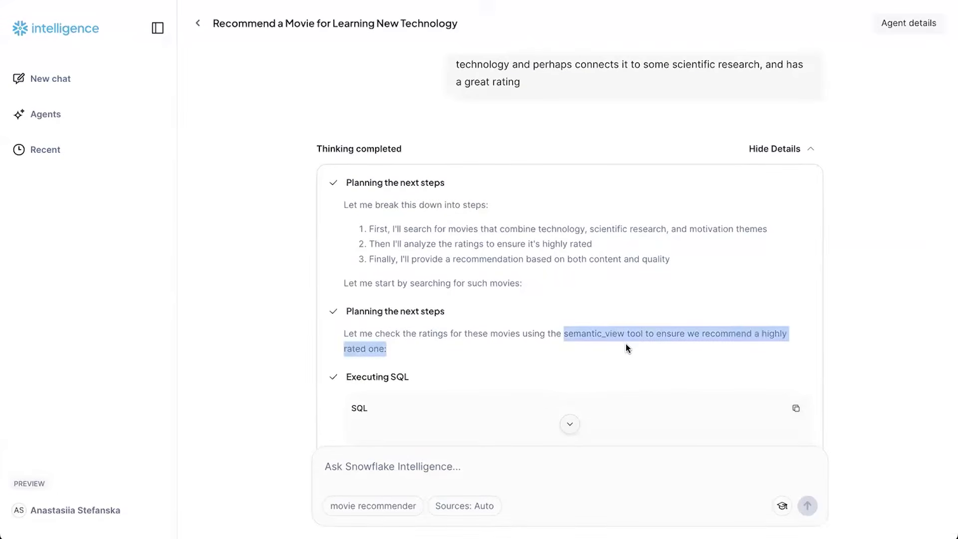
click(627, 344)
scroll(626, 345, down, 1)
scroll(626, 345, down, 5)
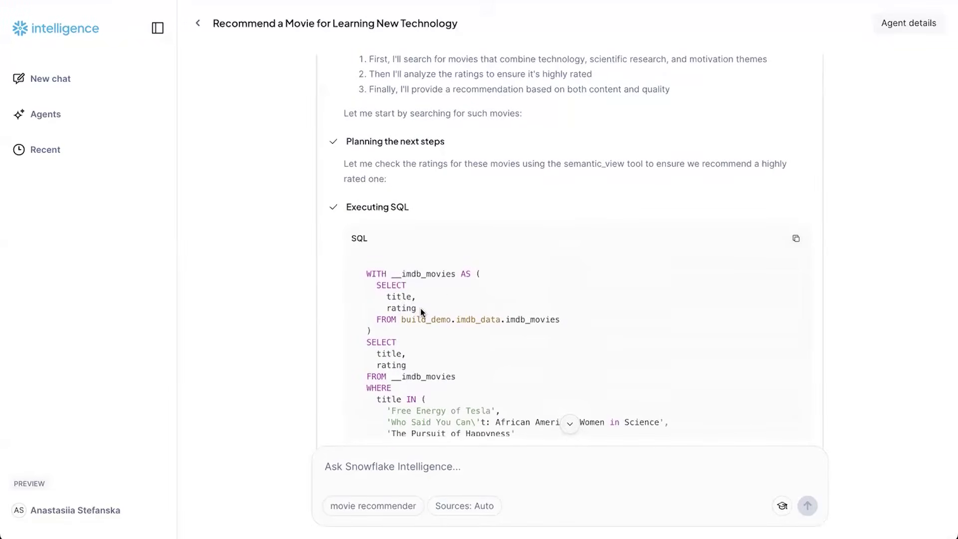
scroll(421, 311, down, 4)
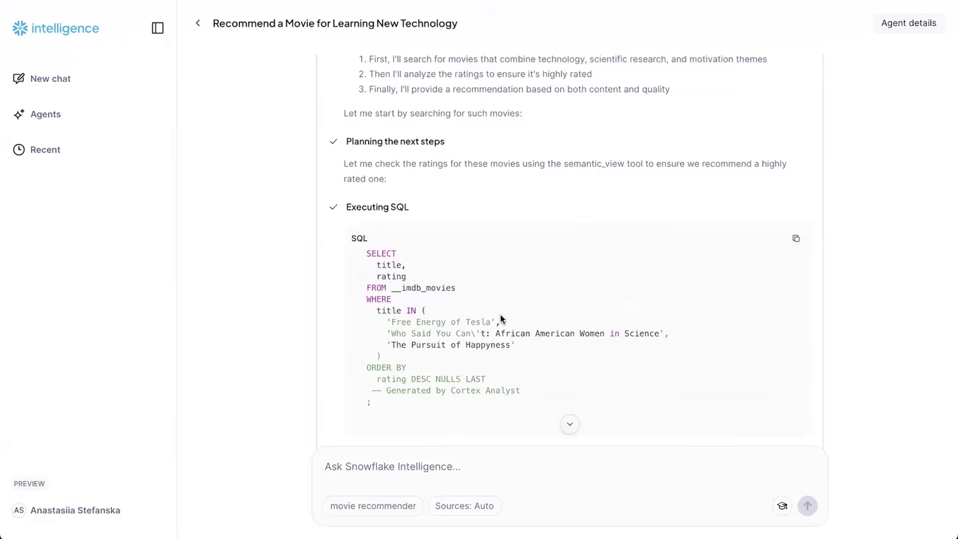
scroll(501, 317, down, 3)
scroll(501, 319, down, 3)
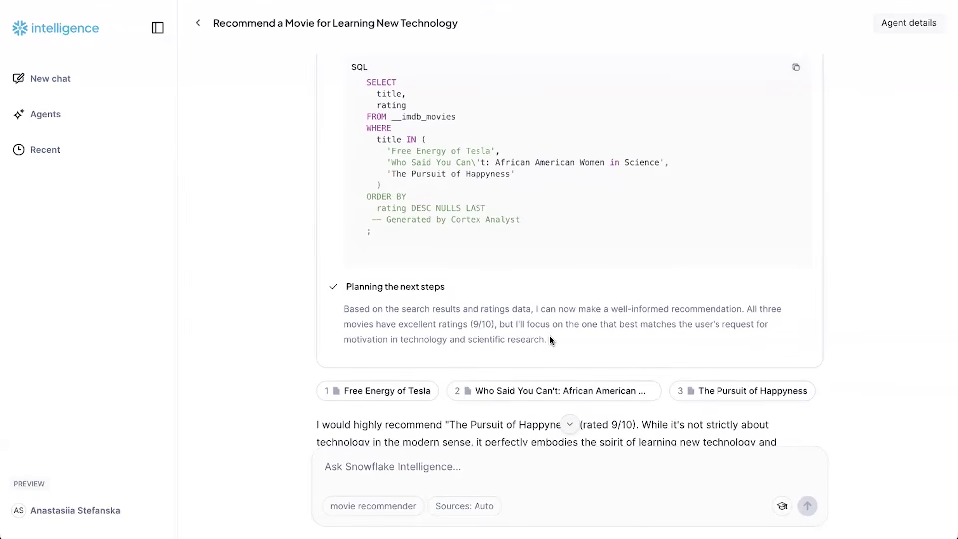
Read the full answer, including 9/10 alternatives 'Free Energy of Tesla' and 'Who Said You Can't'
scroll(551, 339, down, 5)
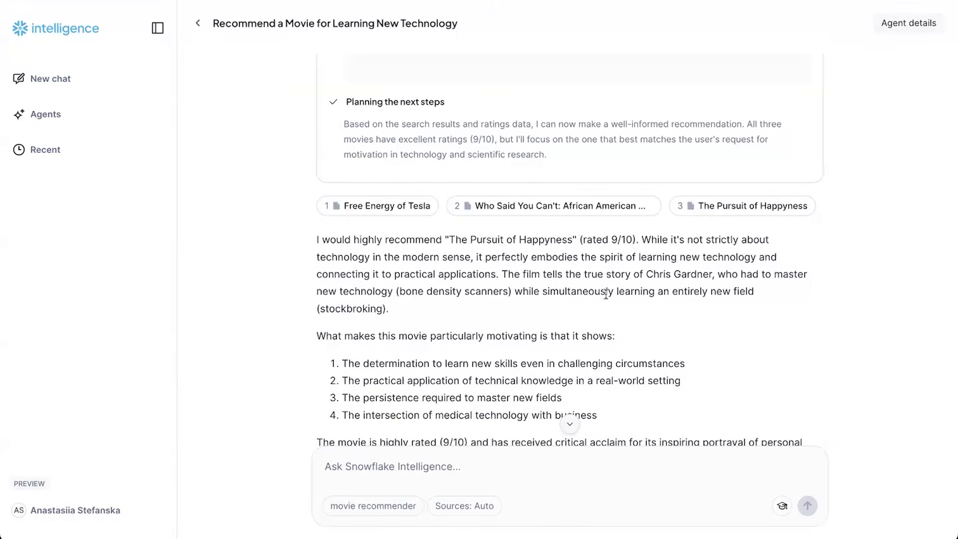
scroll(606, 294, down, 1)
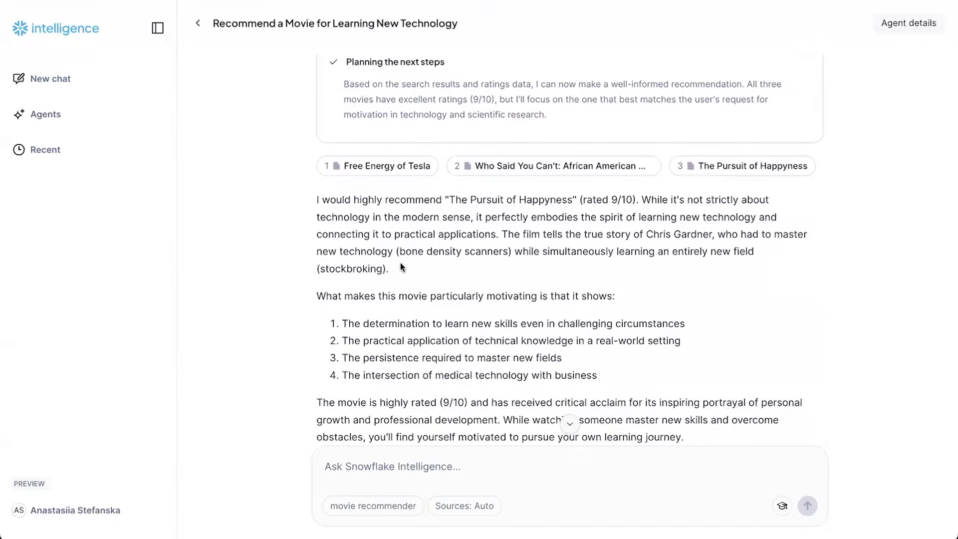
scroll(400, 263, down, 3)
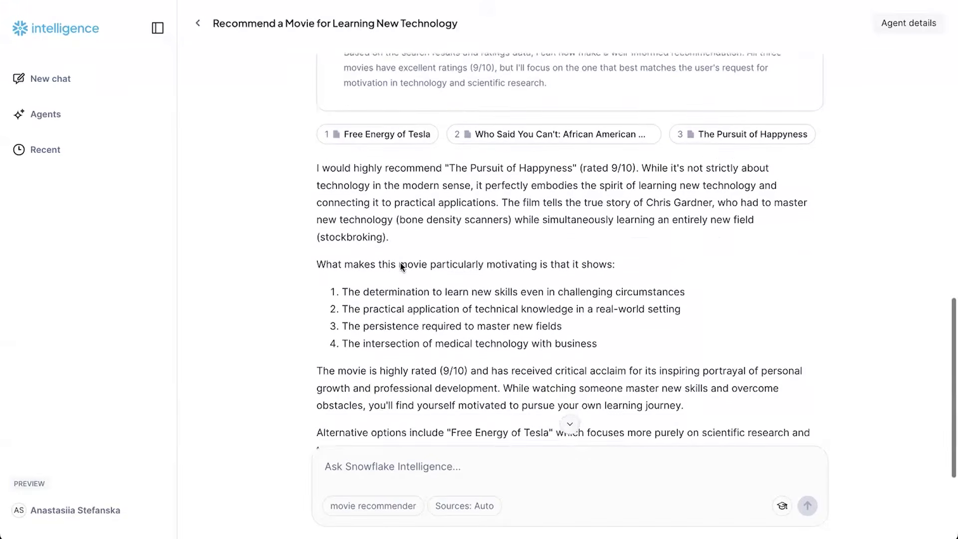
scroll(400, 262, down, 1)
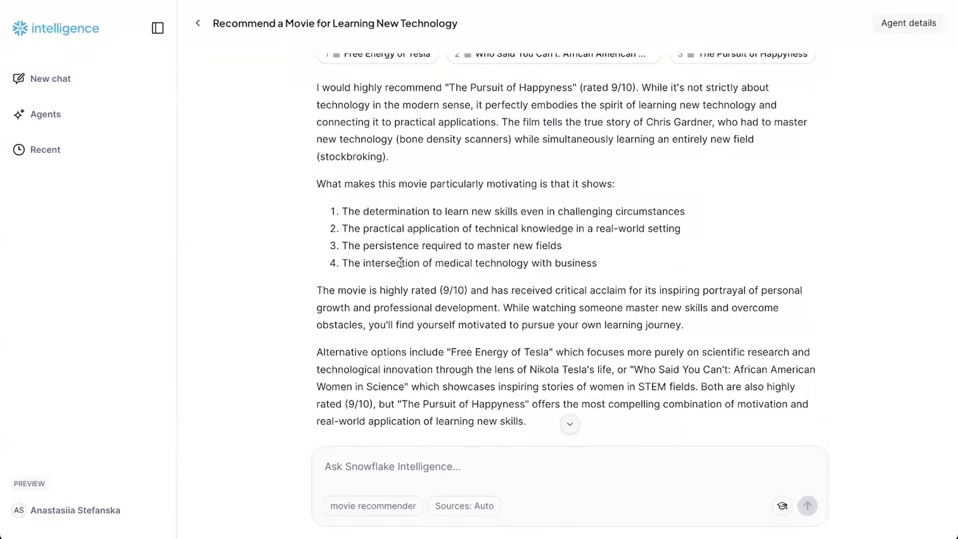
scroll(400, 262, down, 1)
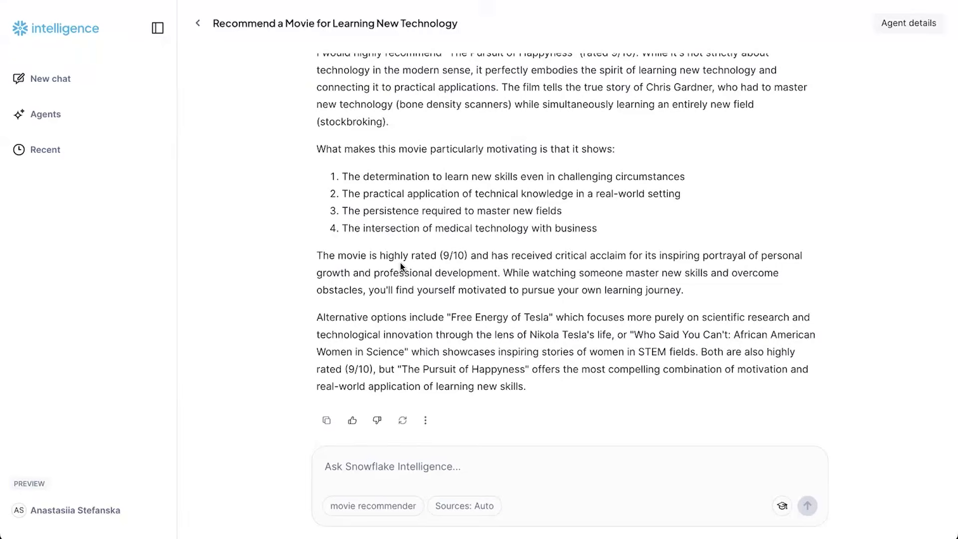
scroll(402, 267, down, 1)
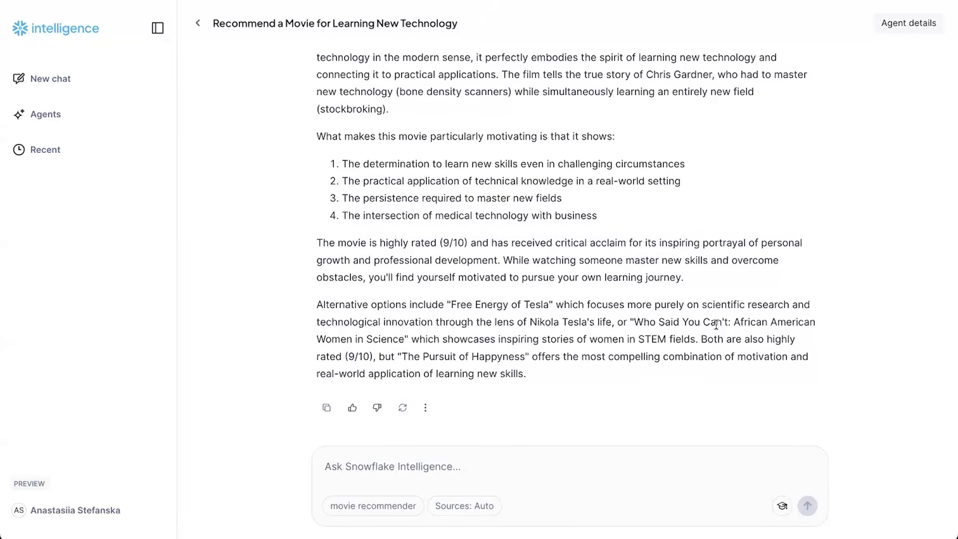
scroll(716, 324, up, 4)
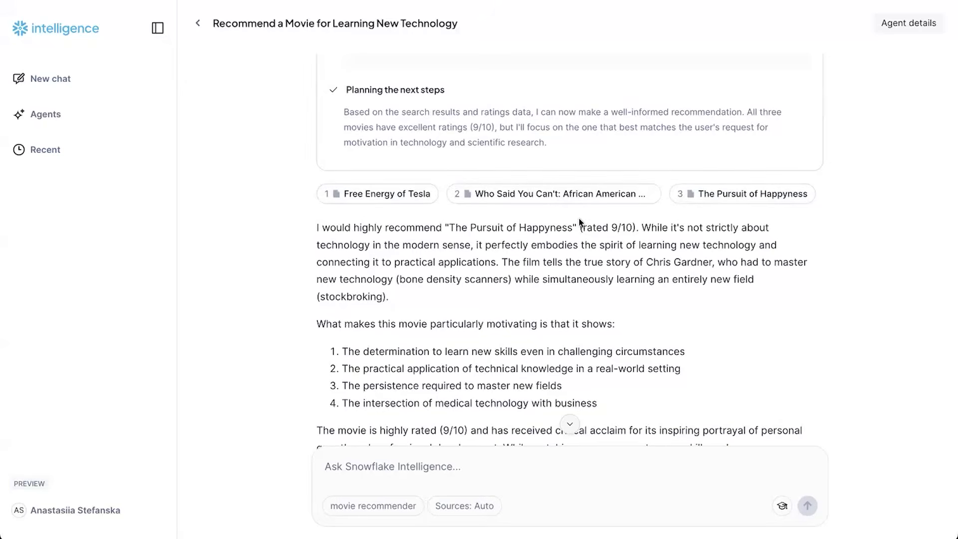
Open the IMDb source page for 'The Pursuit of Happyness'
click(693, 194)
scroll(517, 314, down, 3)
scroll(517, 312, down, 1)
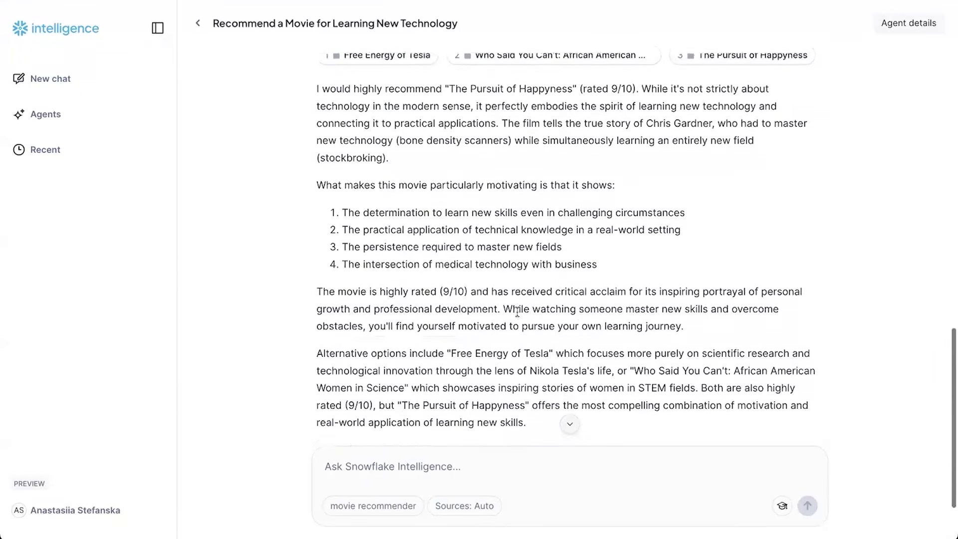